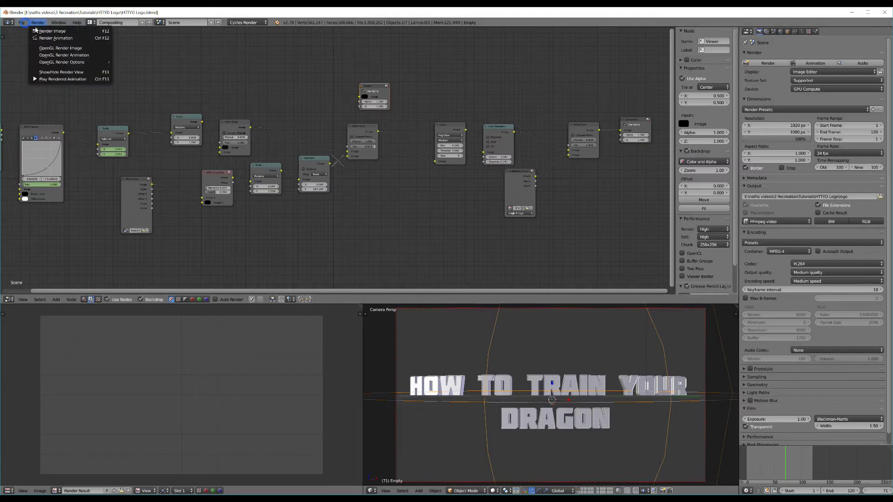
- Start a new scene from the default start-up file
left_click(29, 31)
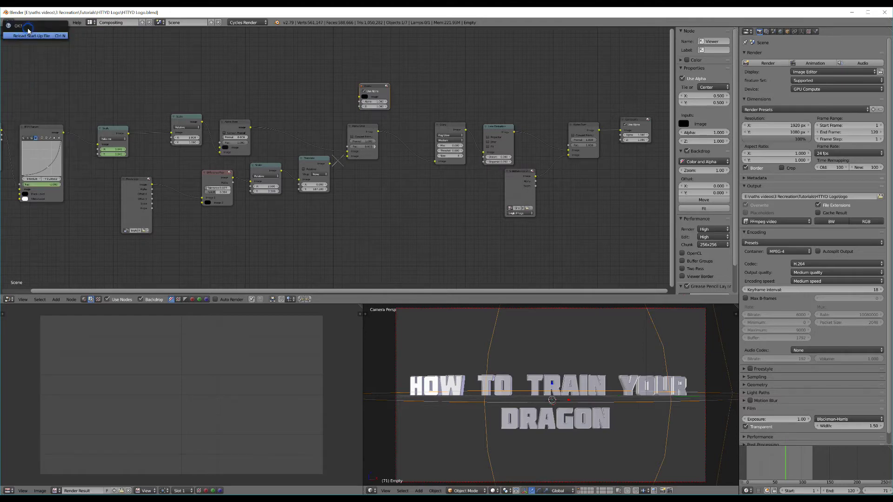
left_click(31, 34)
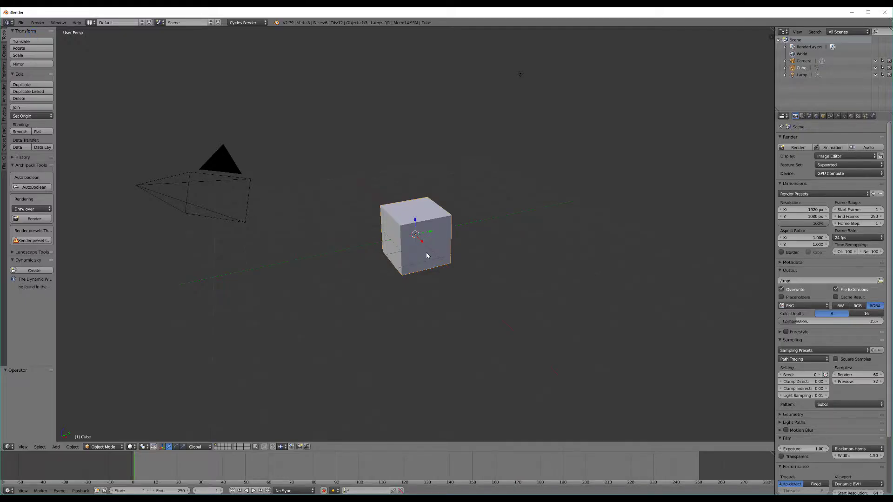
middle_click_drag(427, 255, 448, 255)
- Replace the default cube with a text object and rotate it 90 degrees about the X axis
key("x")
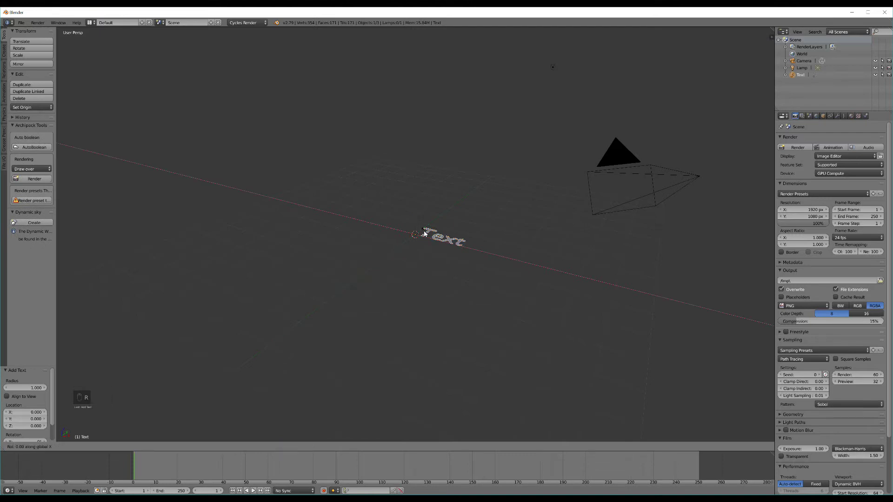
type("90")
key("Return")
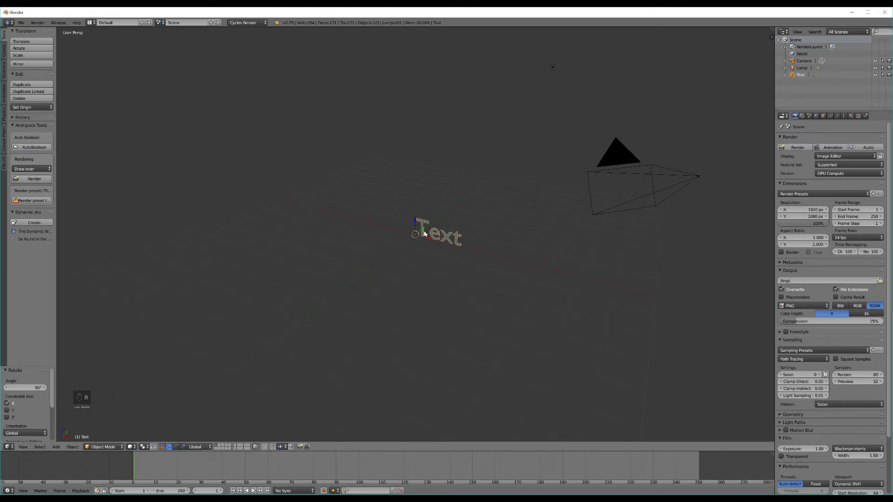
- Replace the placeholder text with "HOW TO TRAIN YOUR" on the first line and "DRAGON" on the second
middle_click_drag(424, 233, 449, 230)
key("Tab")
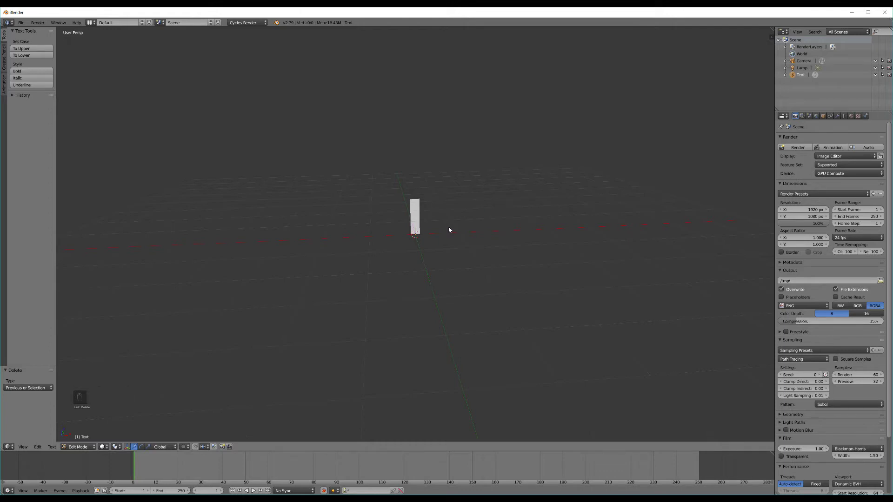
type("HOW TO")
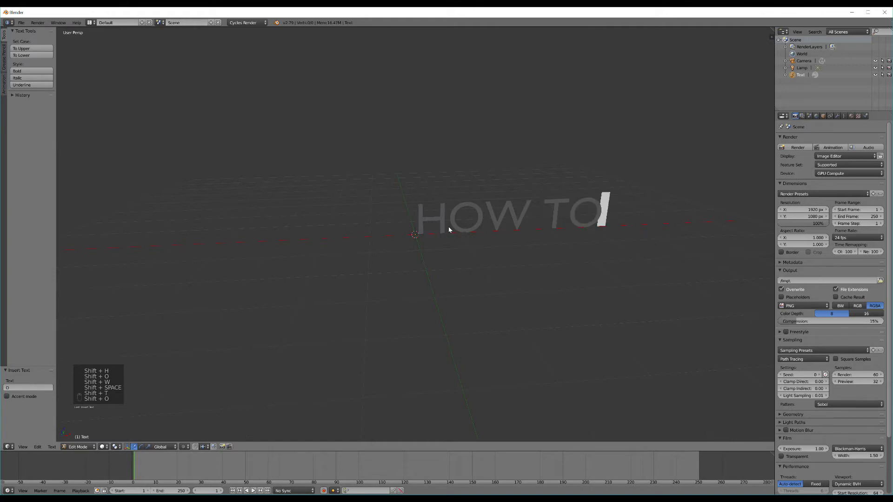
type(" TRAIN YO")
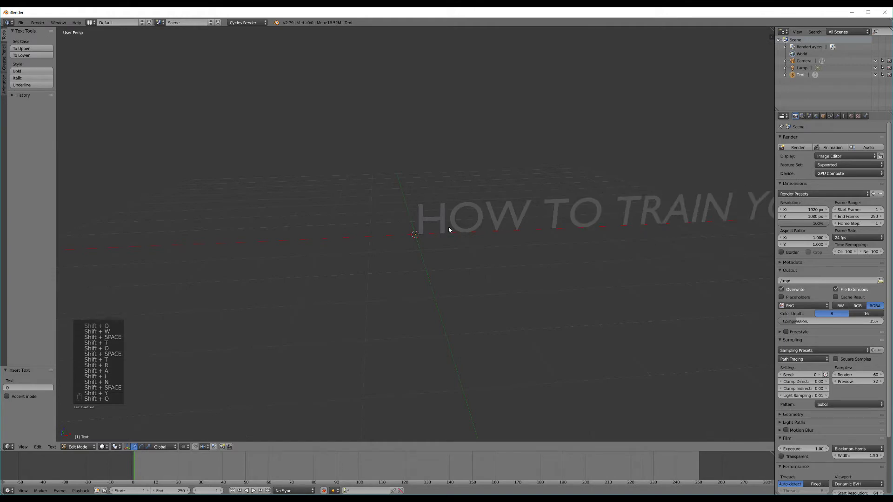
type("UR")
key("Return")
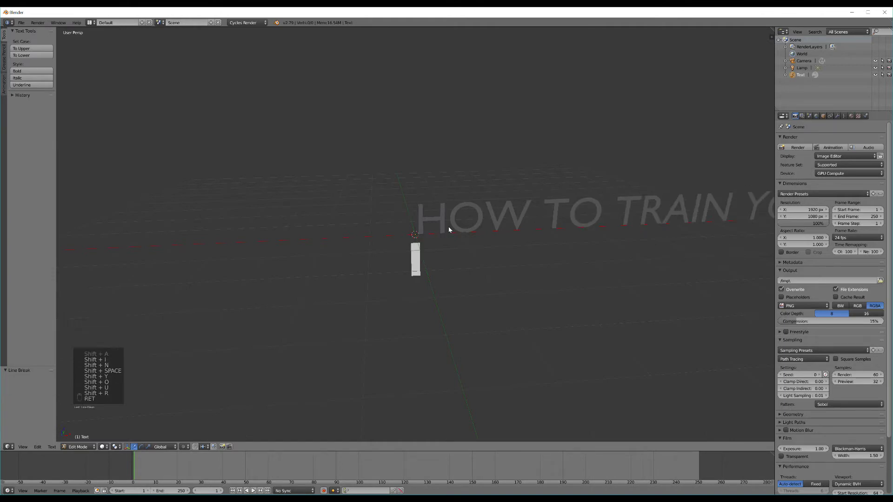
type("DRAGON")
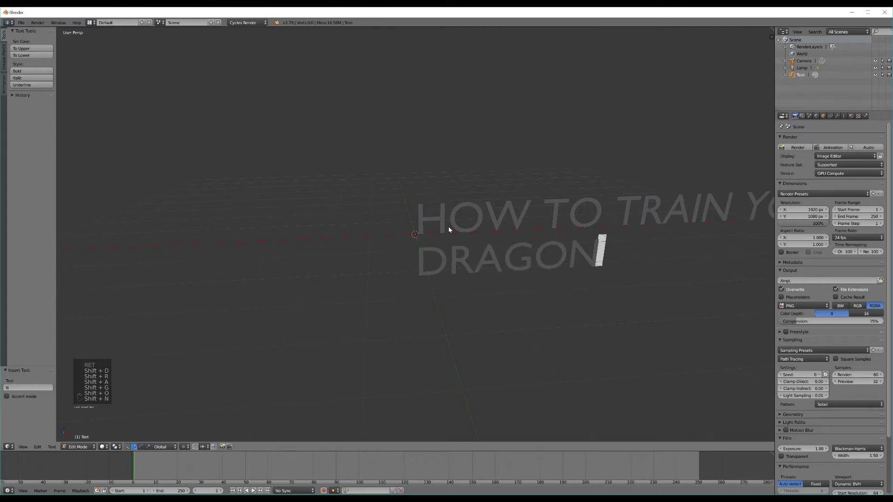
key("Tab")
- Set the title text's horizontal alignment to Center
scroll(437, 233, "down", 3)
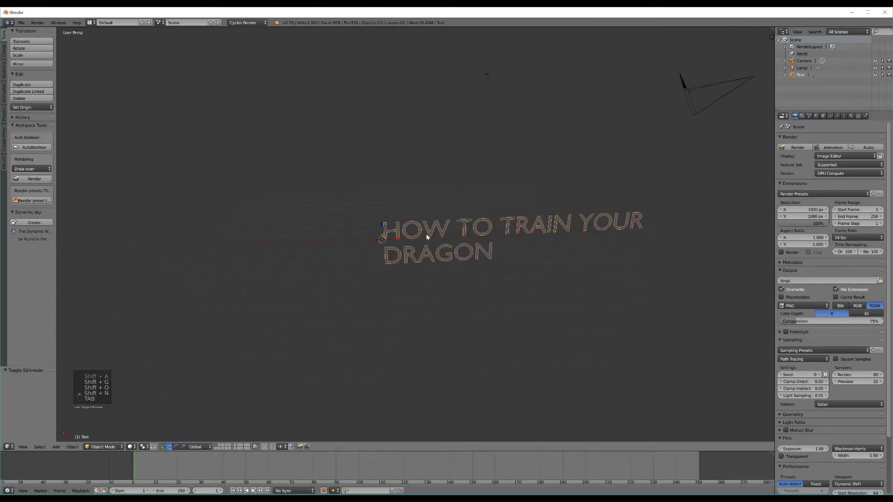
middle_click_drag(427, 237, 409, 242)
left_click(844, 116)
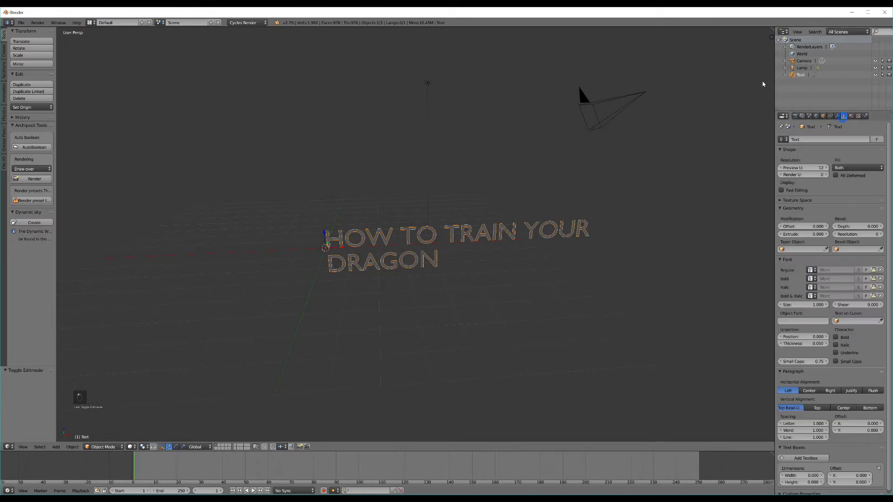
left_click(809, 392)
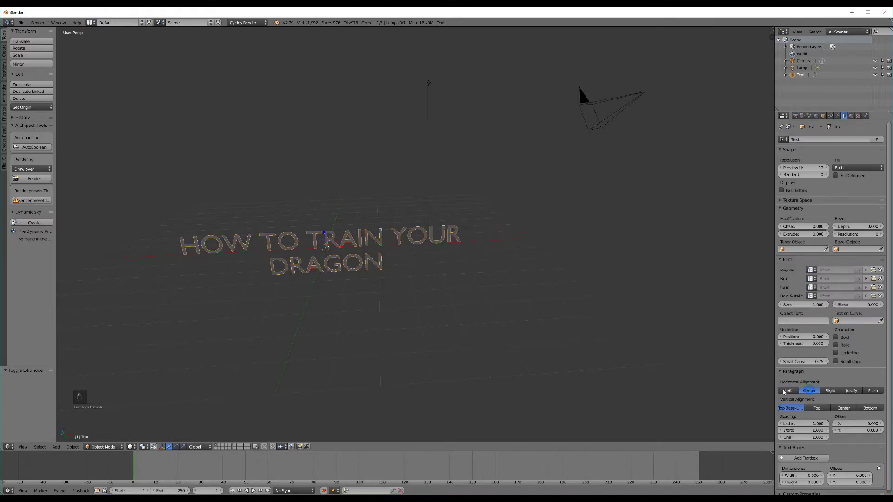
- Load Molot.ttf from the Downloads folder as the title's regular font
middle_click_drag(284, 262, 327, 264)
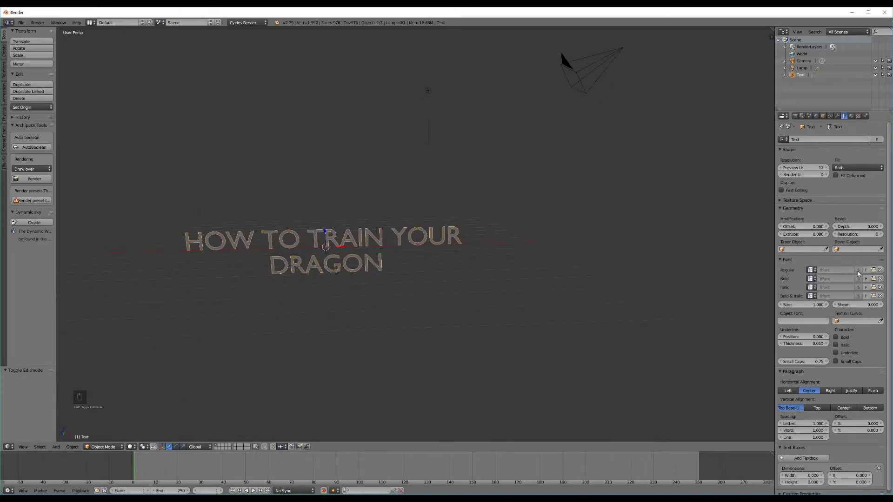
left_click(874, 271)
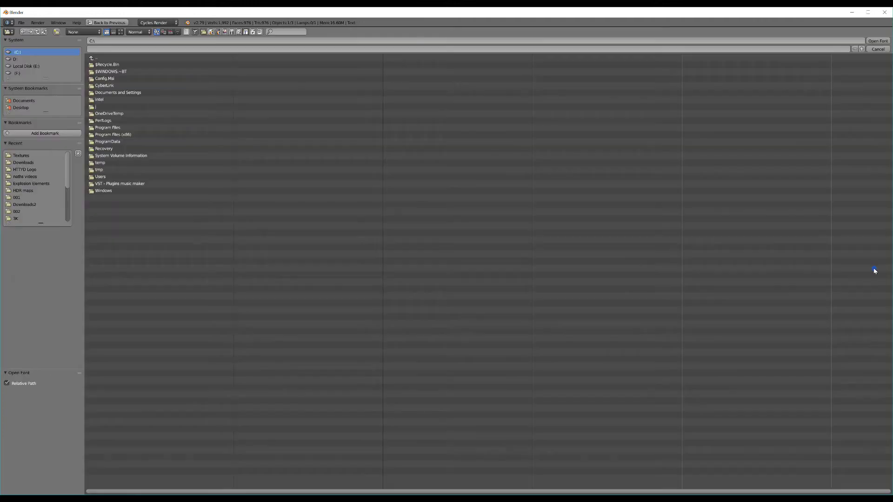
left_click(26, 163)
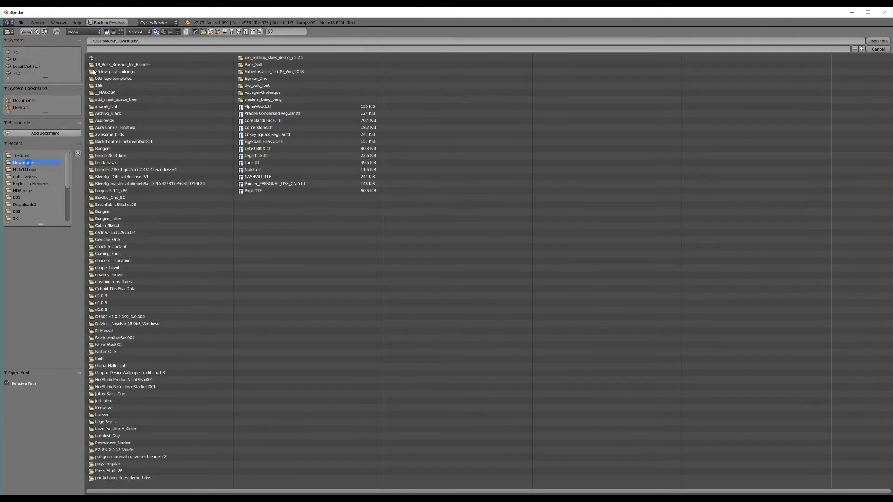
double_click(270, 170)
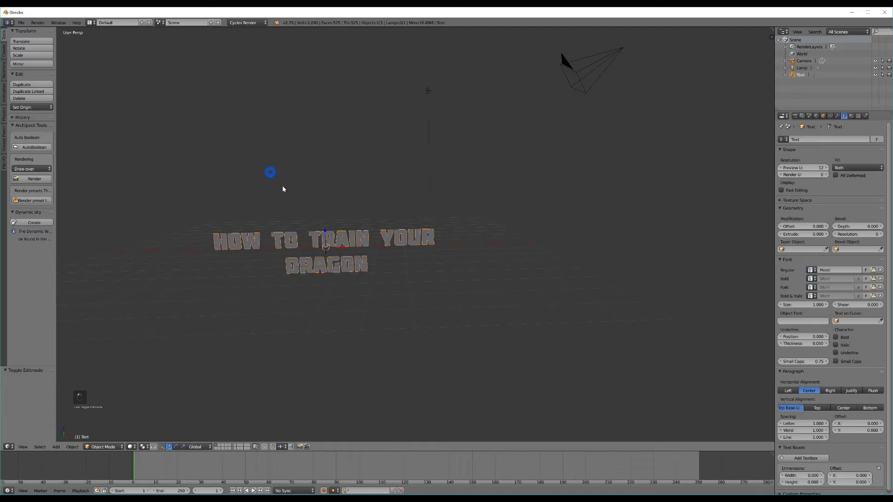
- Set the title text's extrusion to 0.16
middle_click_drag(283, 189, 334, 281)
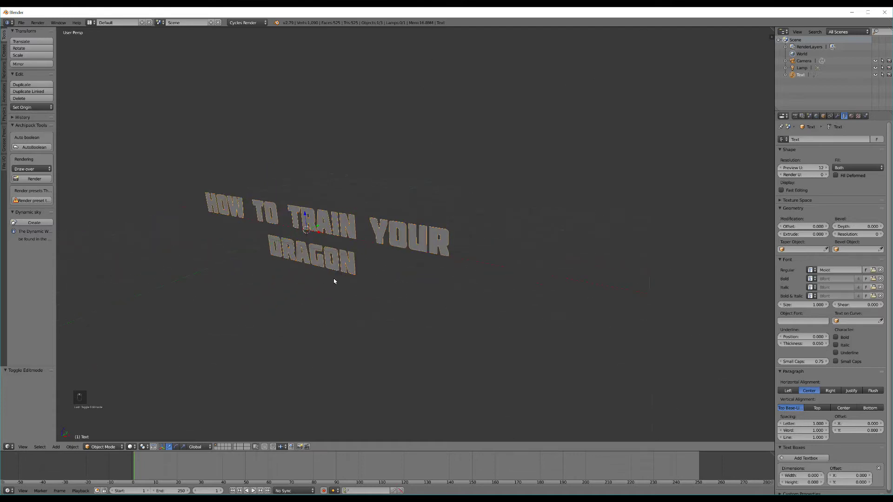
left_click(799, 237)
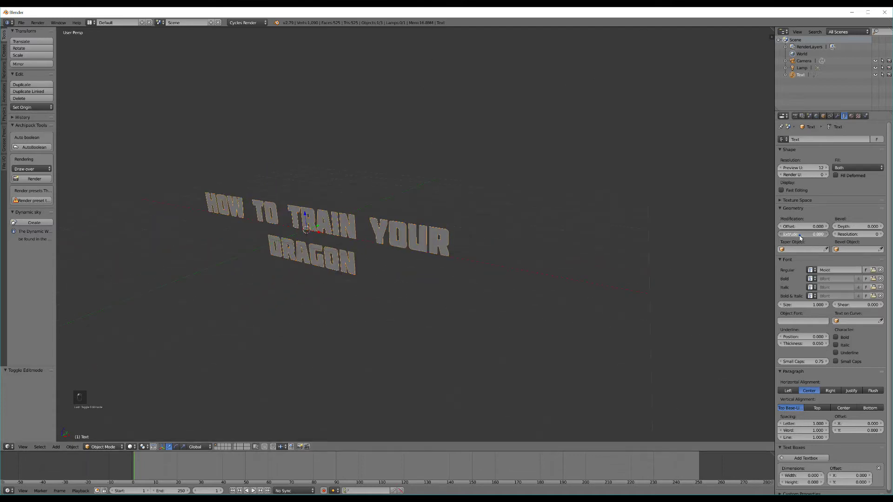
type("0.0")
type("6")
key("Return")
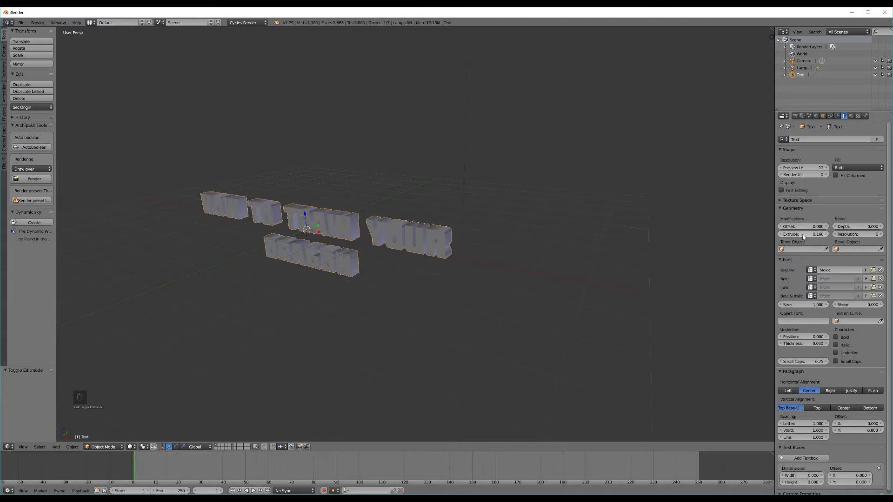
- Set the title text's fill mode to None and its bevel depth to 0.01
left_click(850, 170)
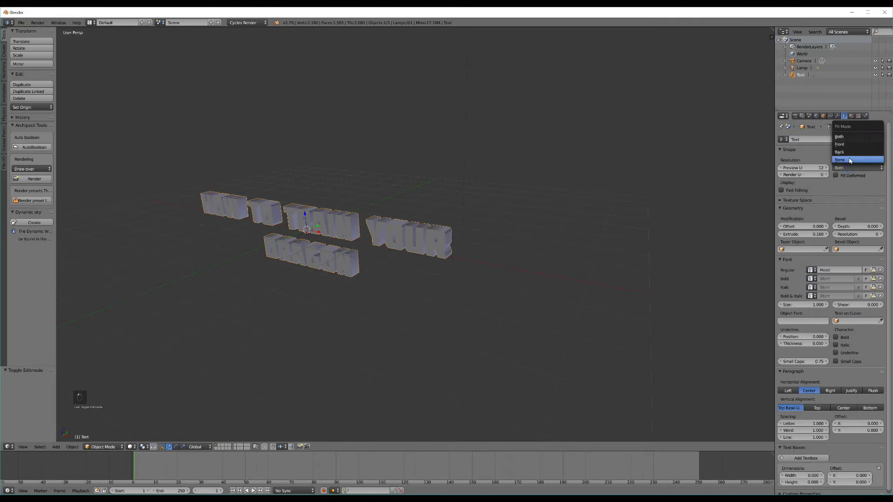
left_click(855, 159)
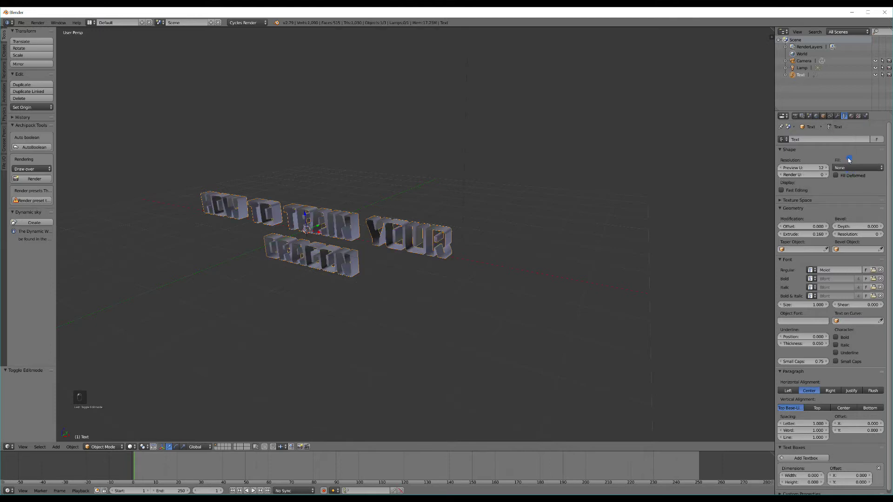
left_click(854, 227)
type("0.01")
key("Return")
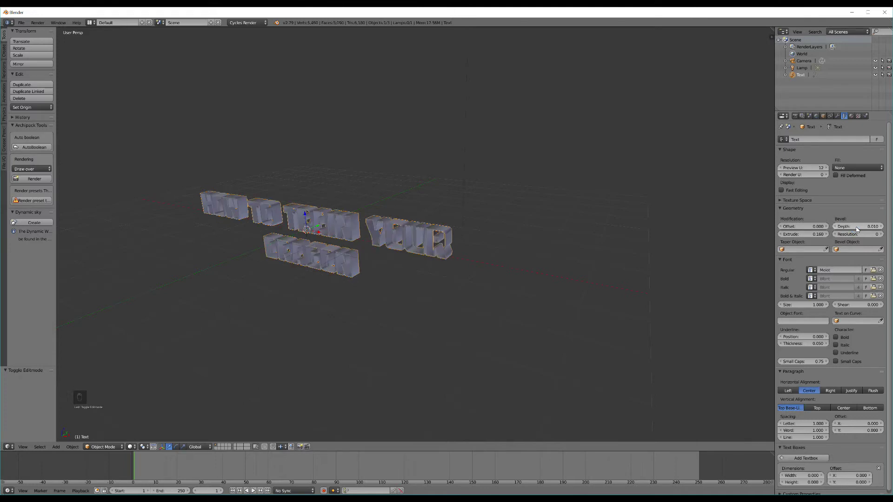
- Duplicate the hollow title text in place, without moving the copy
middle_click_drag(131, 235, 260, 227)
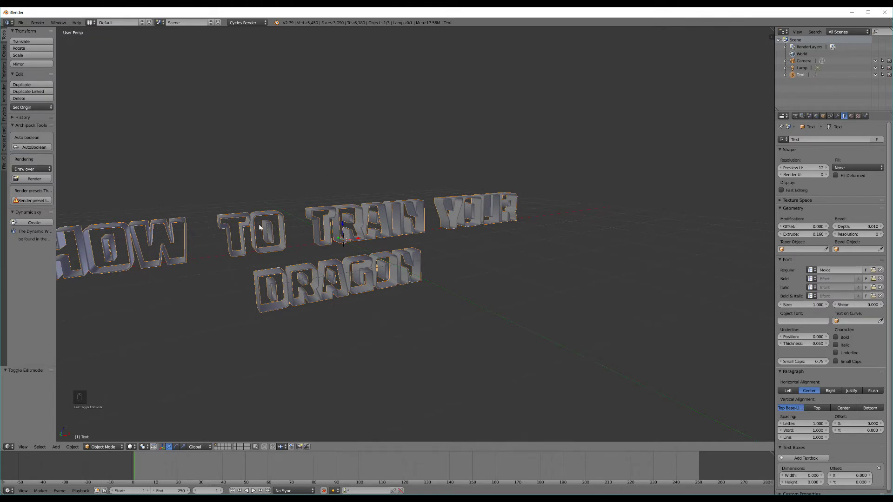
key("ctrl+shift+z")
key("ctrl+shift+z")
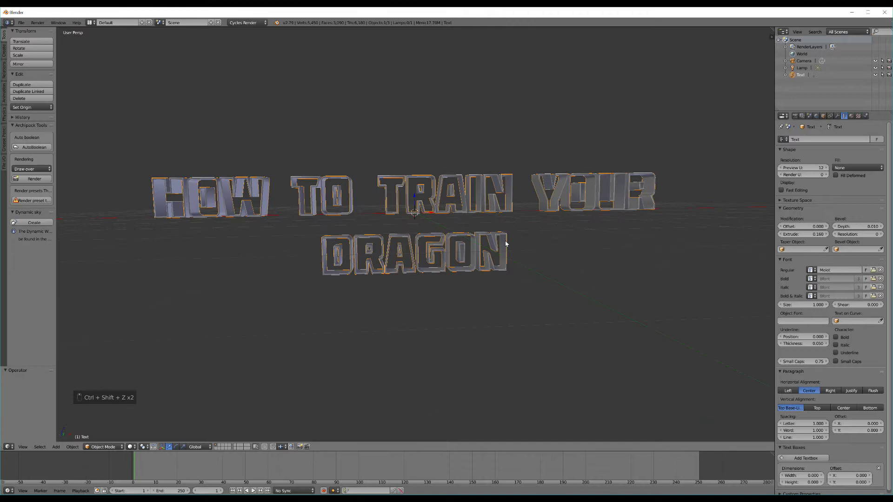
key("shift+d")
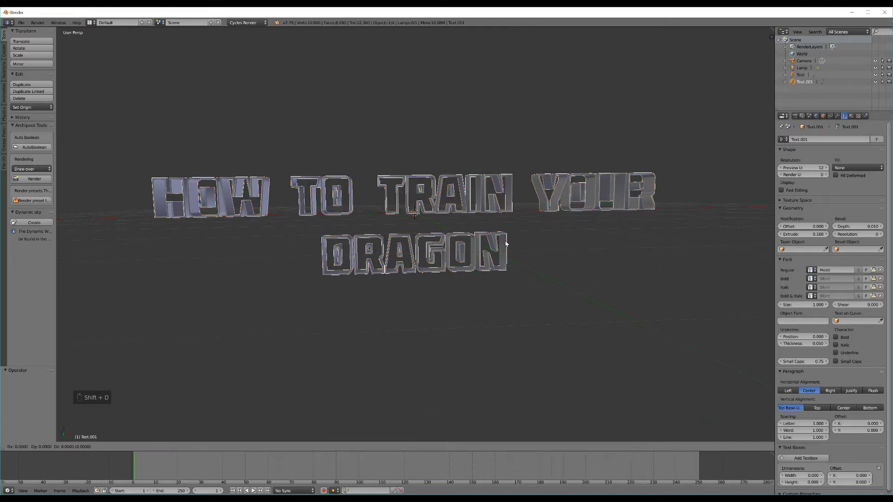
key("0")
left_click(506, 243)
middle_click_drag(309, 194, 237, 191)
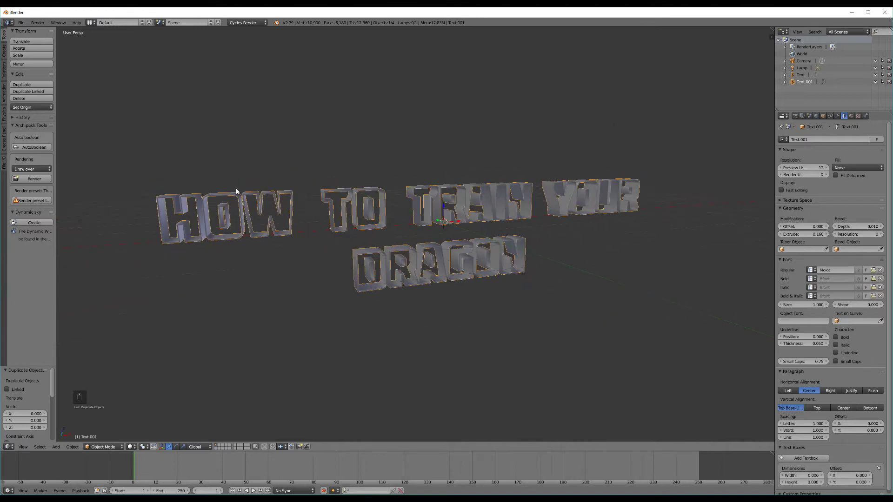
- Set the duplicated text's fill mode to Both and its bevel depth to 0
left_click(847, 169)
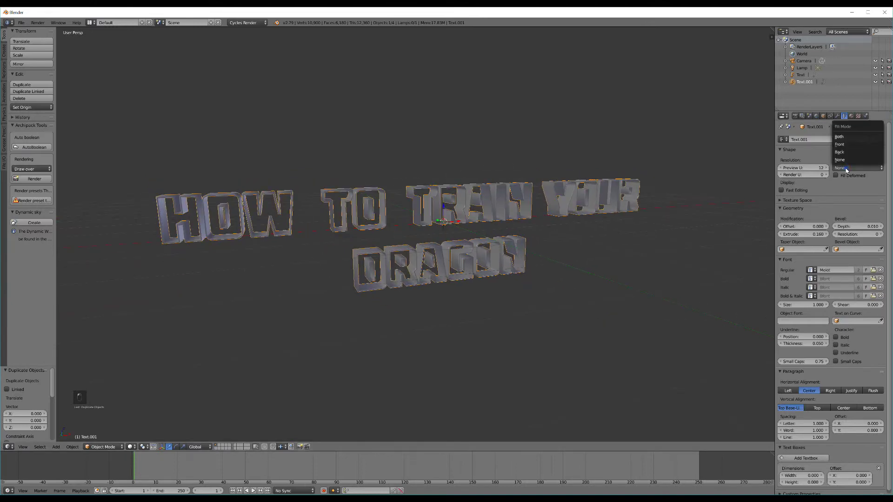
left_click(841, 137)
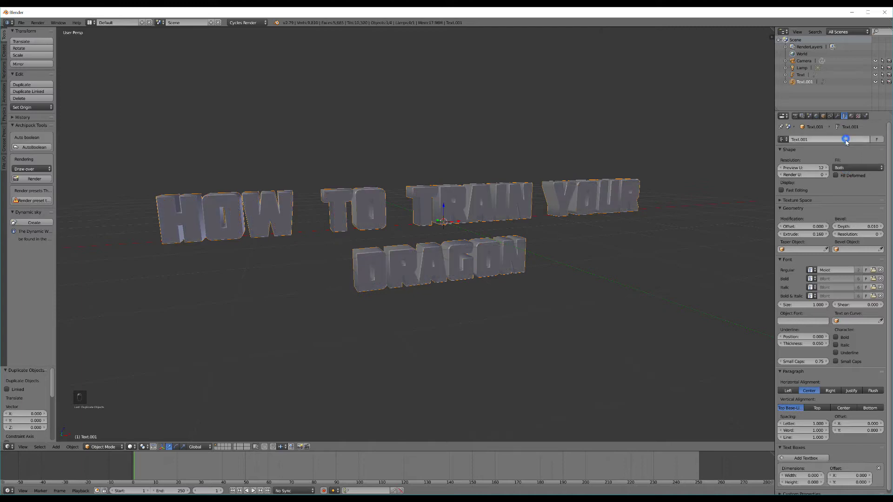
left_click(859, 227)
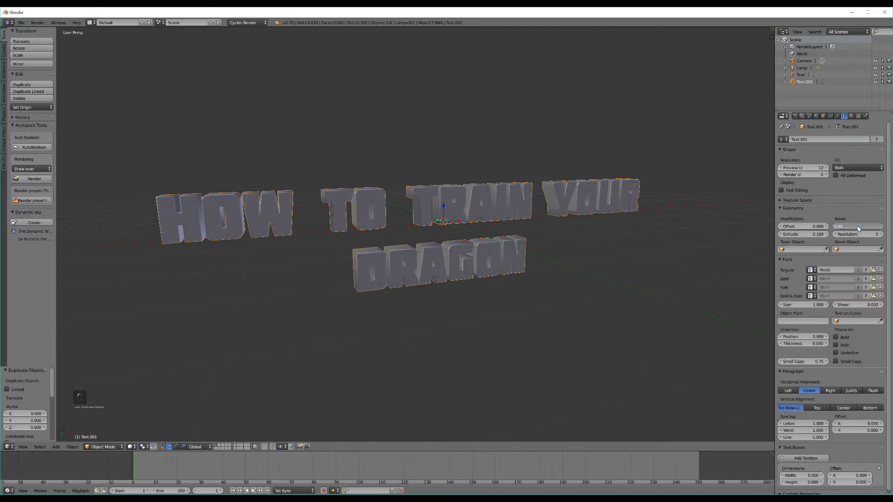
key("Return")
- Convert the original bevelled outline text to a mesh
scroll(543, 261, "up", 4)
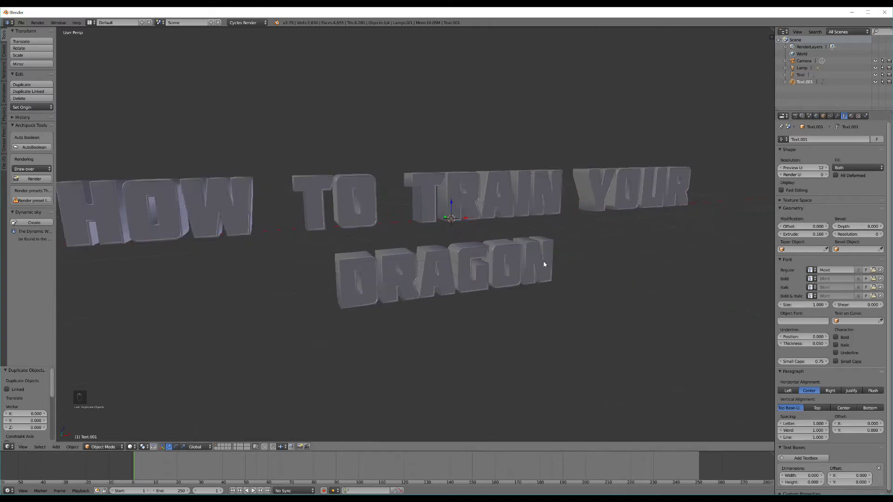
scroll(312, 215, "down", 2)
scroll(316, 231, "down", 3)
middle_click_drag(315, 230, 338, 233)
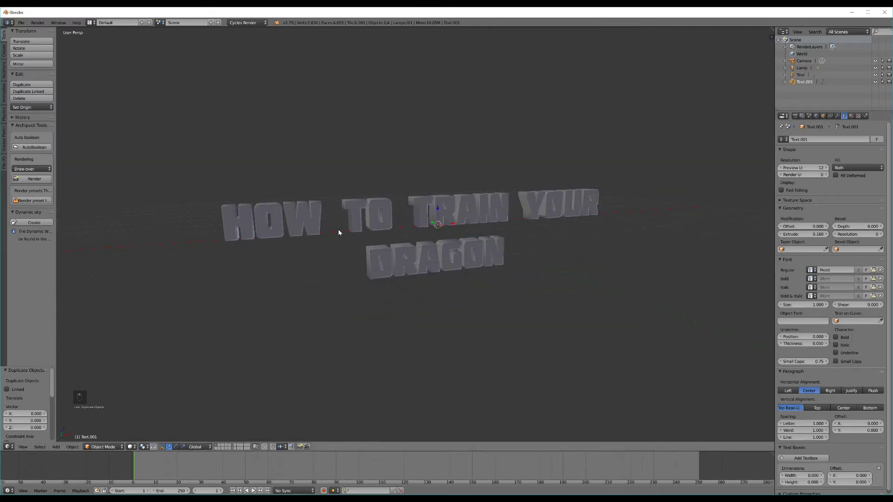
middle_click_drag(454, 245, 424, 236)
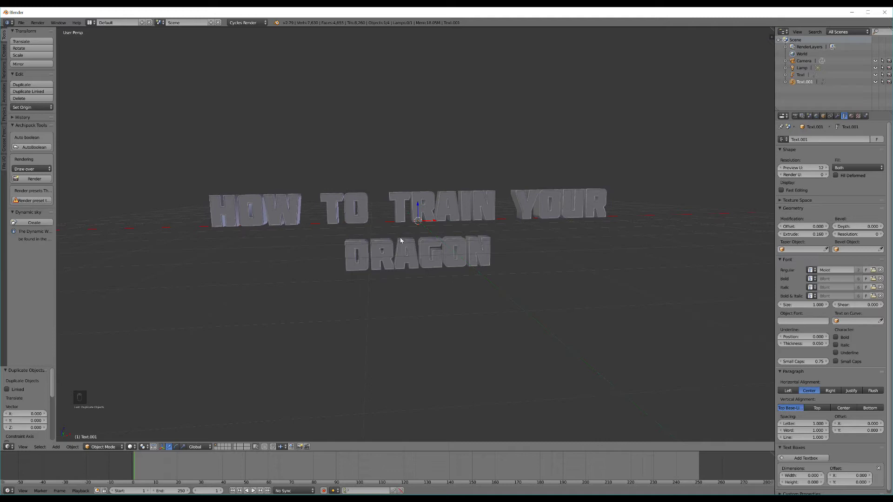
middle_click_drag(417, 221, 399, 238)
right_click(360, 218)
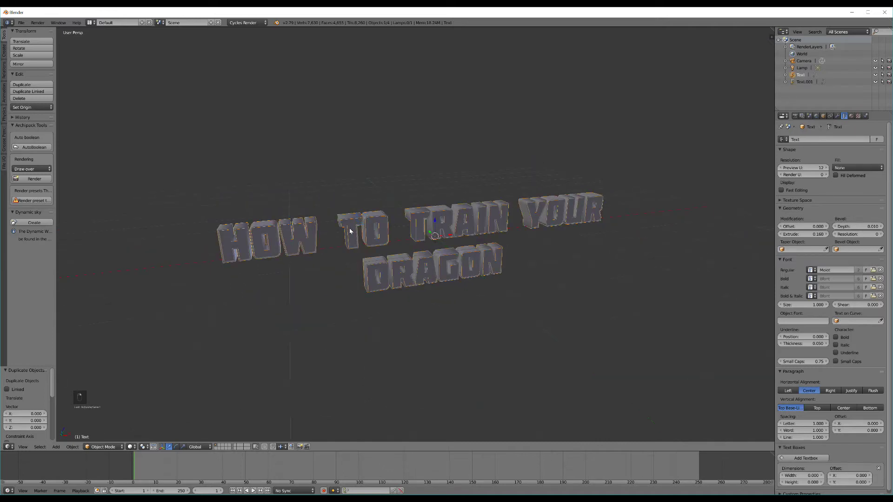
key("alt+c")
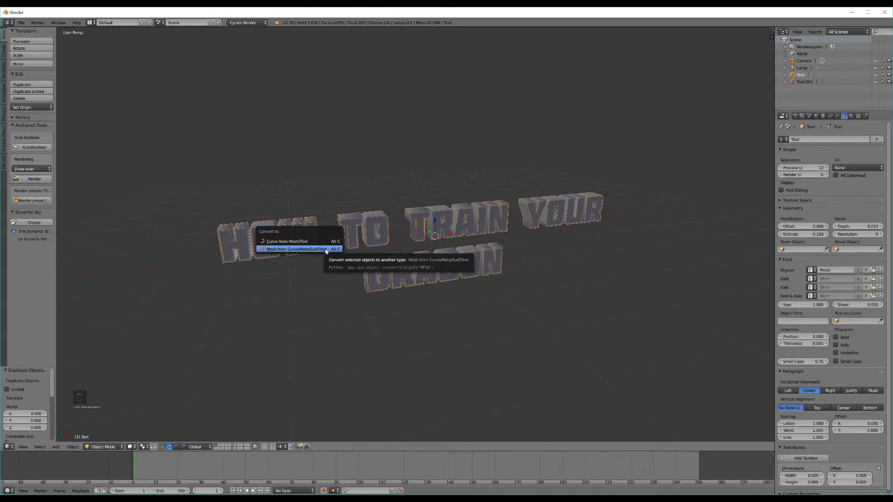
left_click(326, 249)
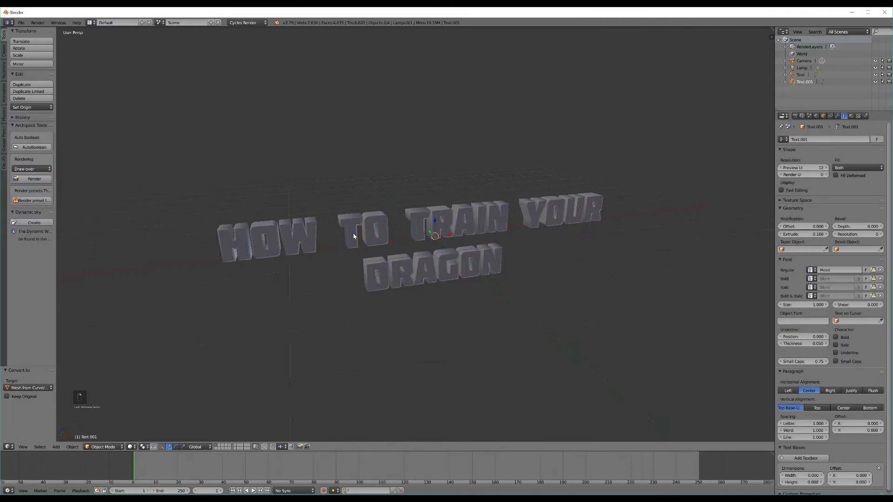
- Convert the duplicated filled title text to a mesh
key("alt+c")
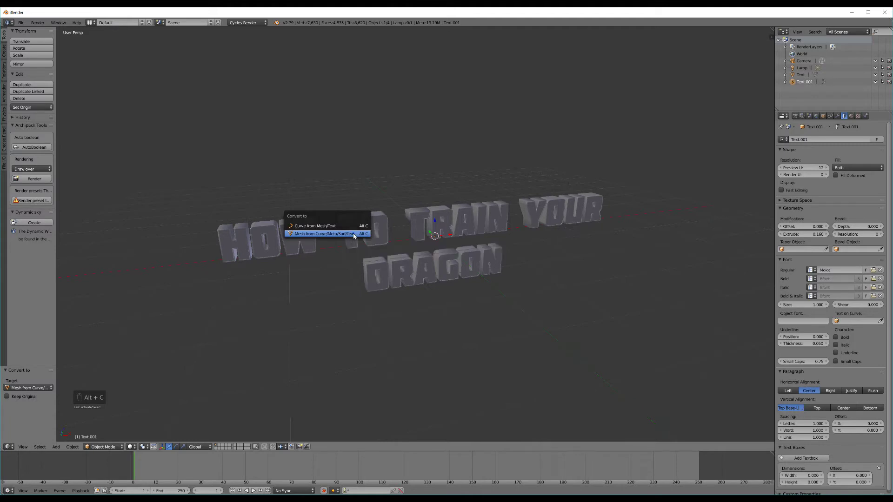
left_click(352, 234)
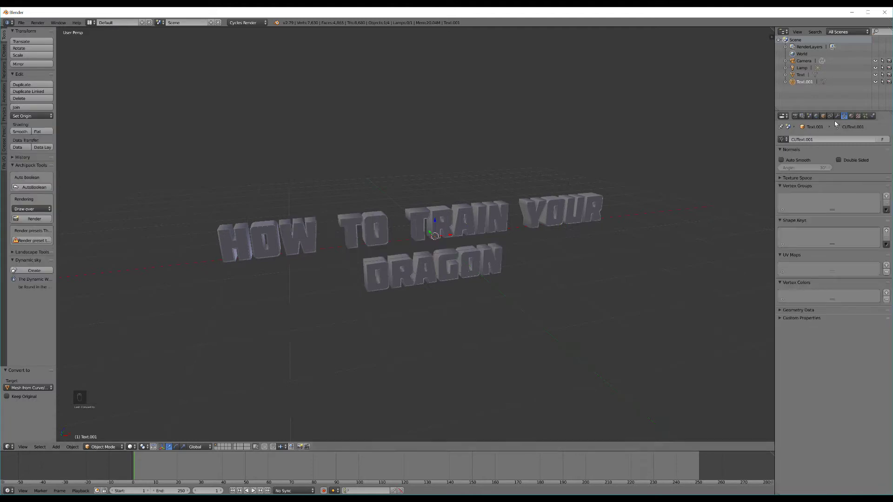
- Set the Poliigon Material Converter's textures folder to the recently used Textures directory
left_click(851, 116)
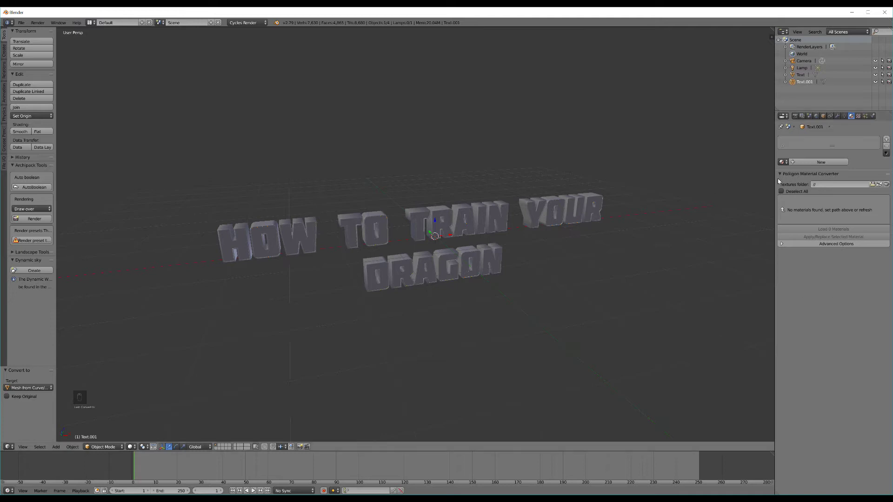
left_click(872, 185)
left_click(24, 162)
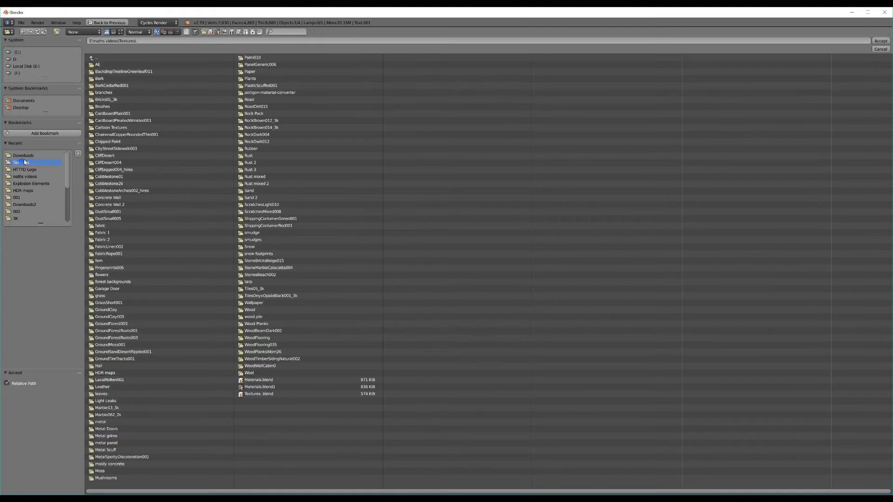
left_click(874, 40)
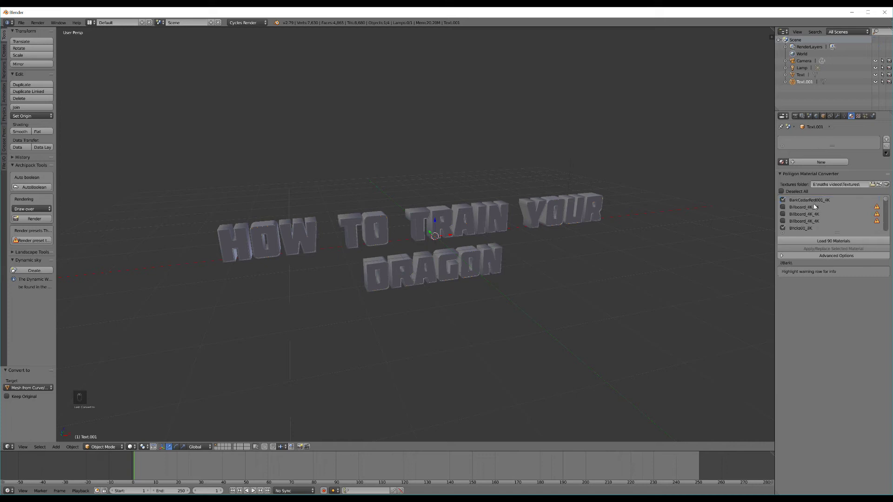
- Deselect all materials in the converter list and tick only FabricLeatherRed001_3K
scroll(813, 207, "down", 5)
left_click(783, 192)
scroll(818, 221, "down", 4)
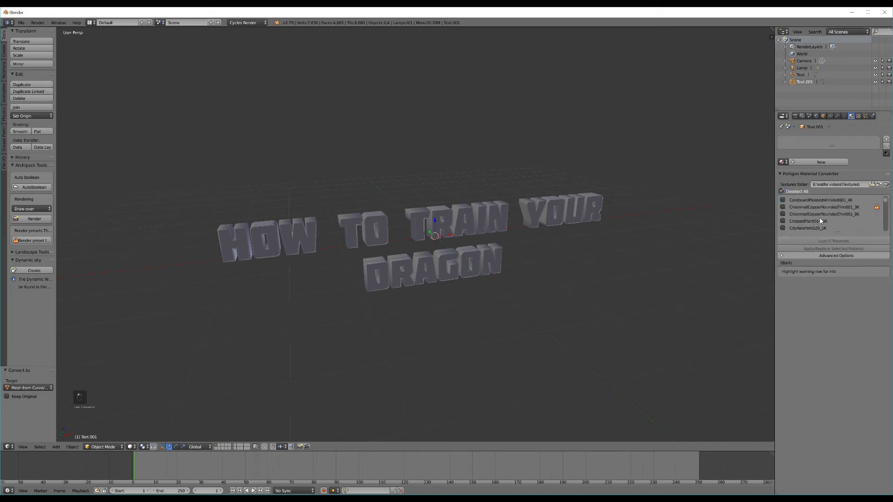
scroll(813, 220, "down", 3)
scroll(816, 220, "up", 4)
scroll(821, 218, "up", 1)
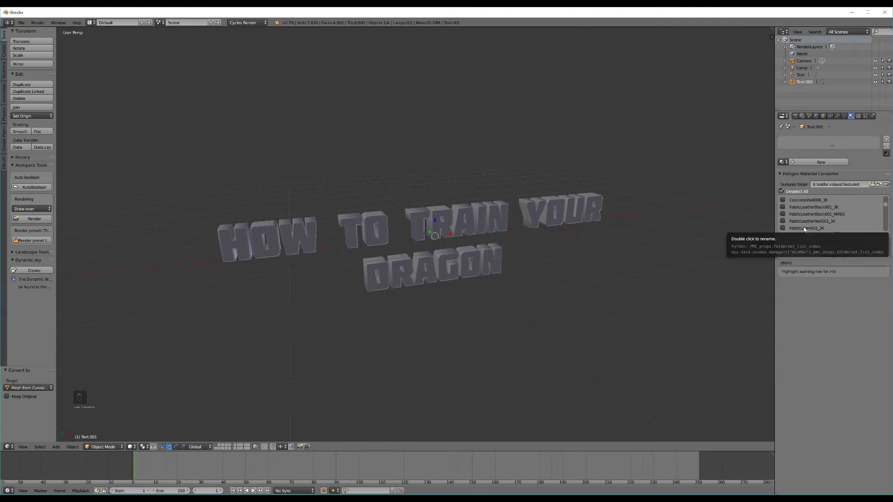
left_click(782, 221)
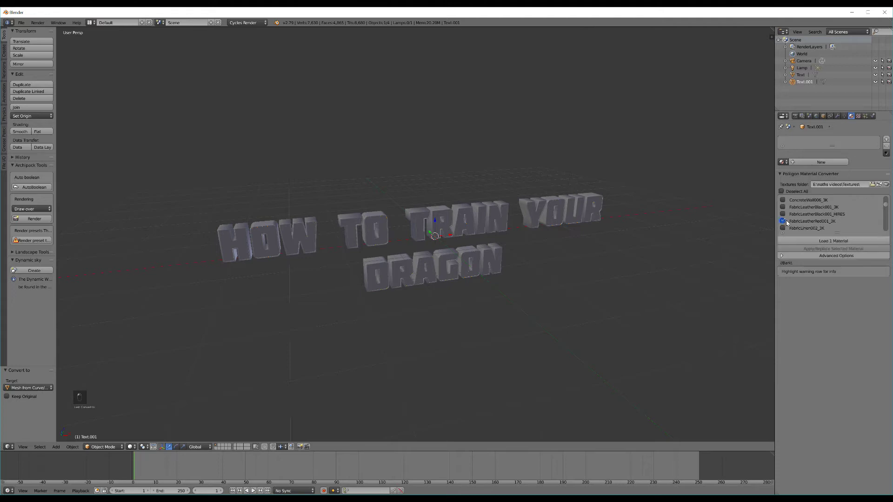
- Tick MetalAluminumWorn001_3K as well and load the two ticked materials into the scene
scroll(809, 219, "down", 7)
scroll(816, 211, "down", 10)
left_click(783, 208)
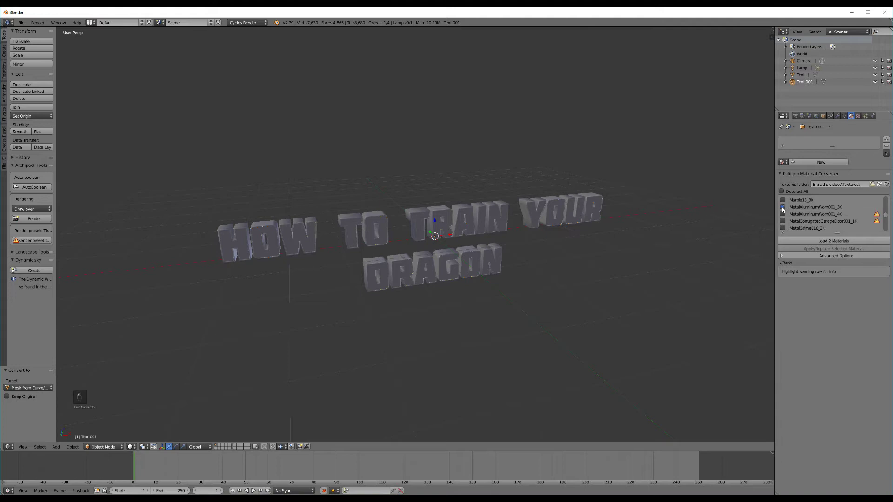
left_click(820, 242)
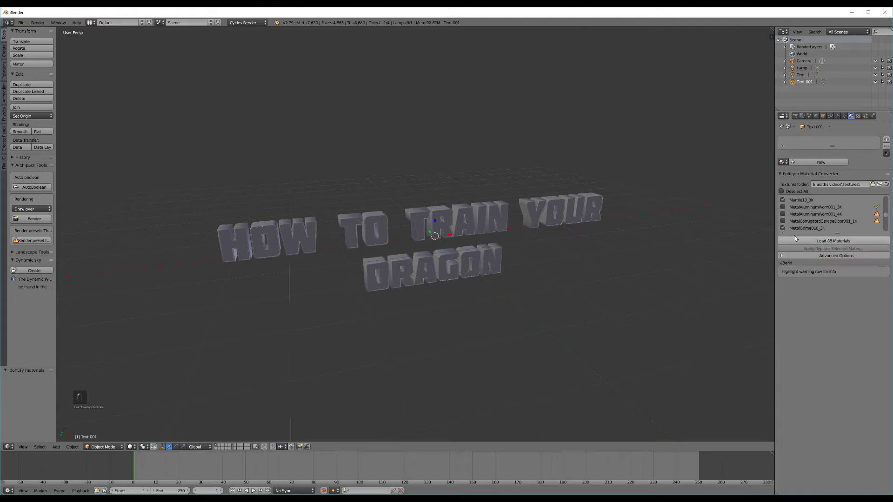
- UV-unwrap the entire outline text mesh with Smart UV Project at its default settings
scroll(418, 219, "up", 5)
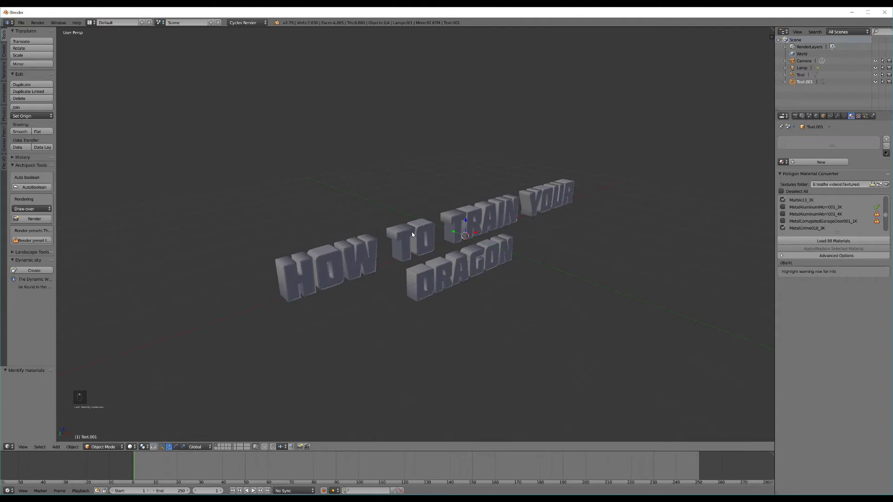
right_click(430, 211)
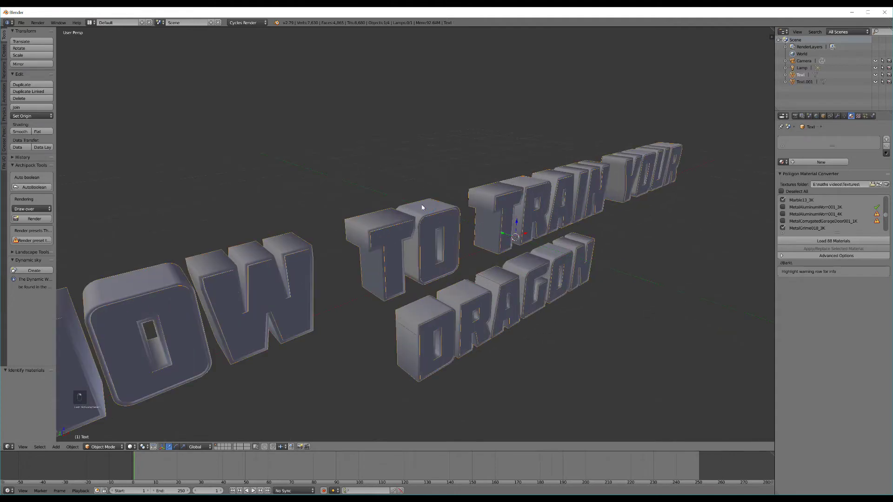
scroll(449, 307, "down", 4)
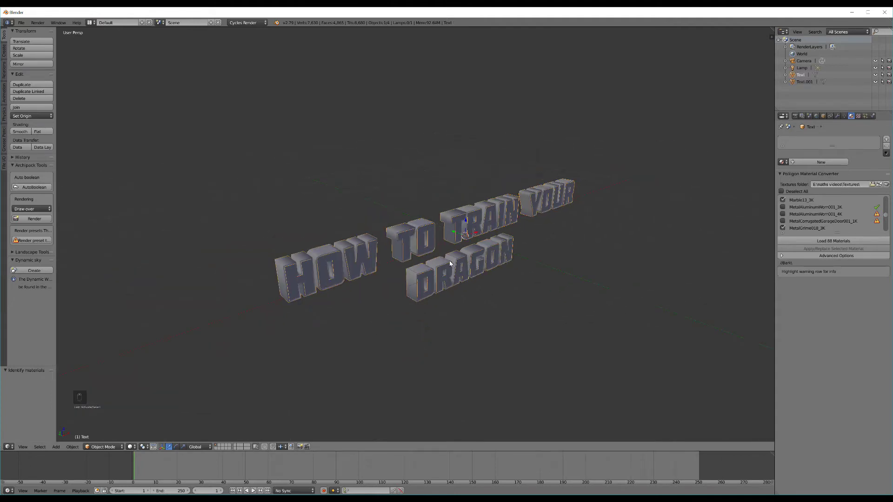
key("Tab")
key("a")
key("a")
key("a")
key("a")
key("a")
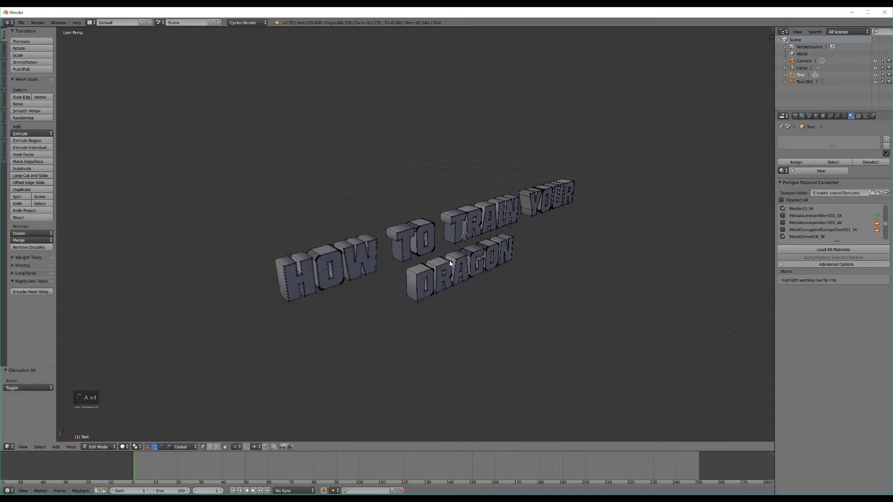
key("u")
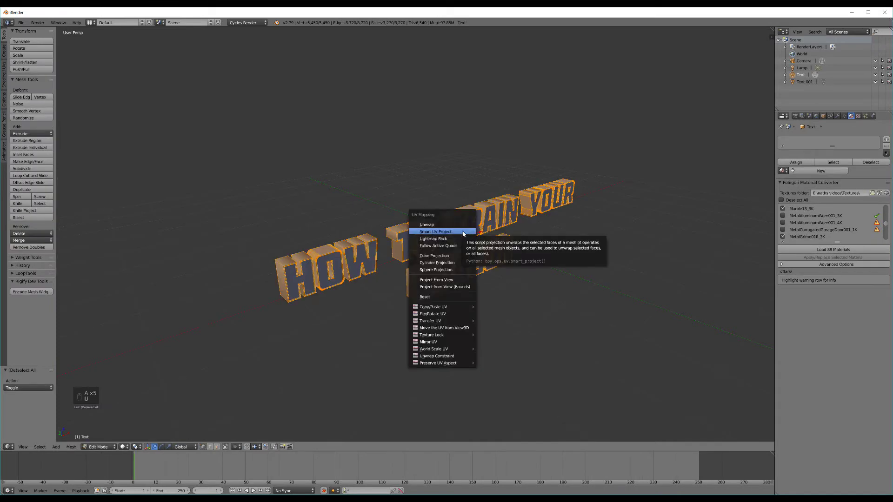
left_click(463, 232)
left_click(454, 282)
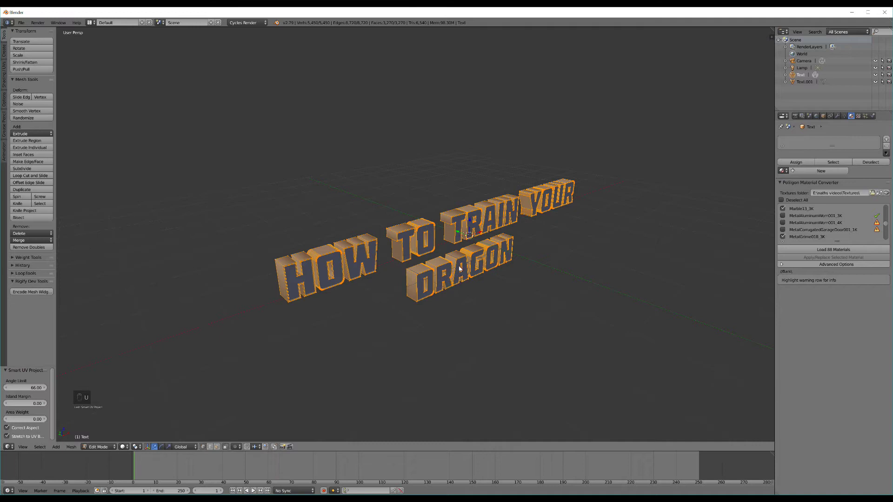
key("Tab")
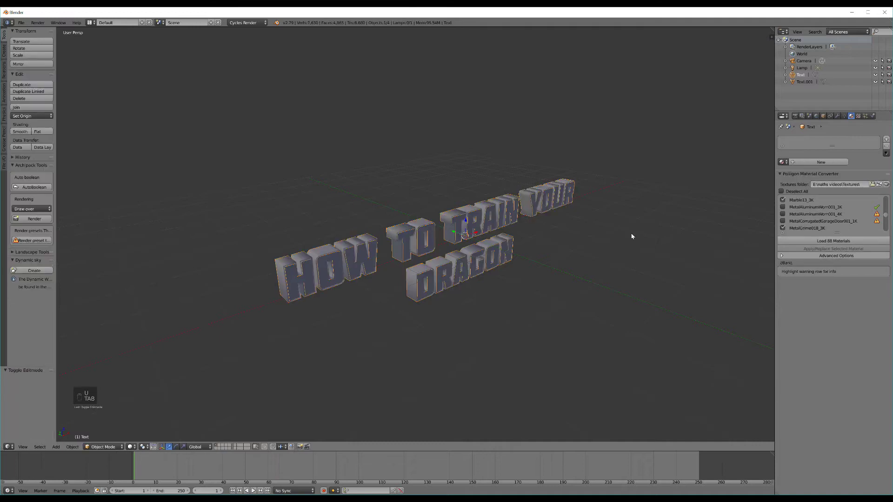
- Assign the MetalAluminumWorn001_3K material to the outline text
left_click(783, 162)
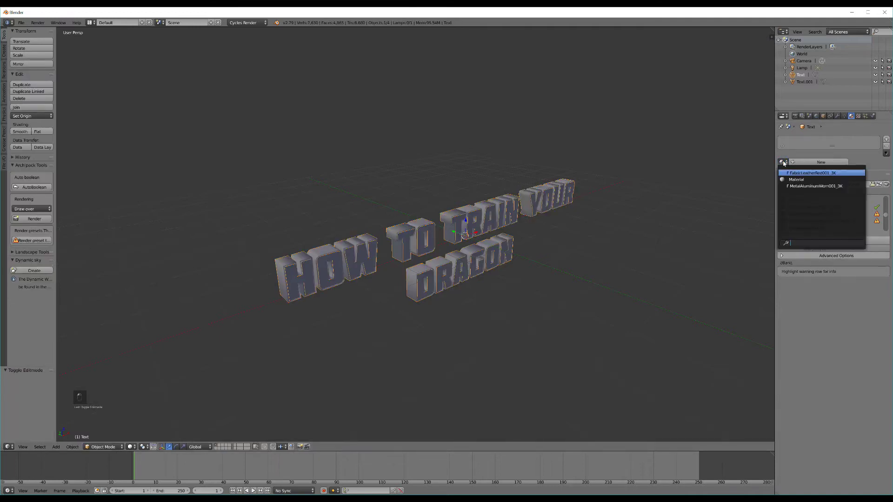
left_click(793, 186)
- UV-unwrap all geometry of the filled text mesh with Smart UV Project at its default settings
scroll(480, 229, "up", 4)
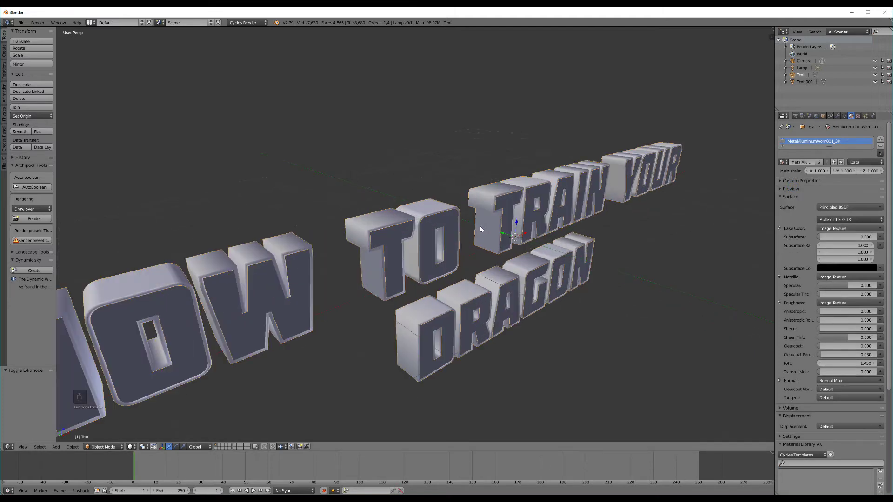
right_click(449, 232)
key("Tab")
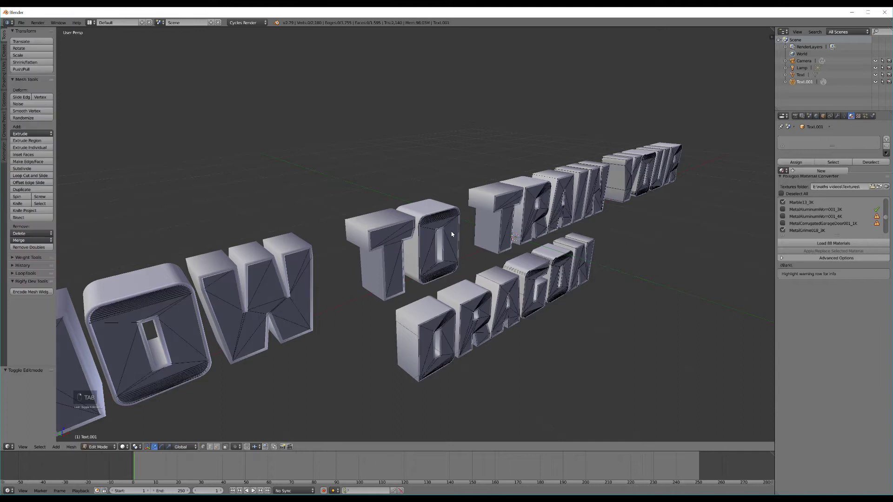
key("a")
key("a")
key("a")
key("a")
key("a")
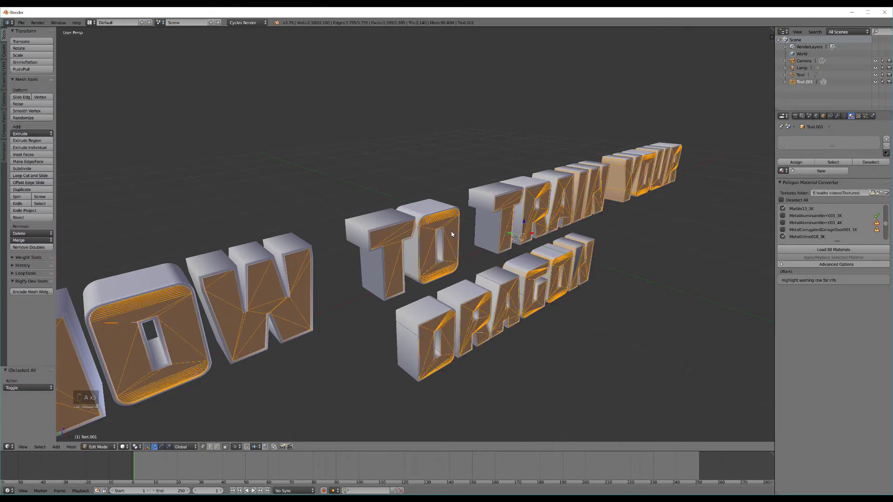
key("u")
left_click(451, 231)
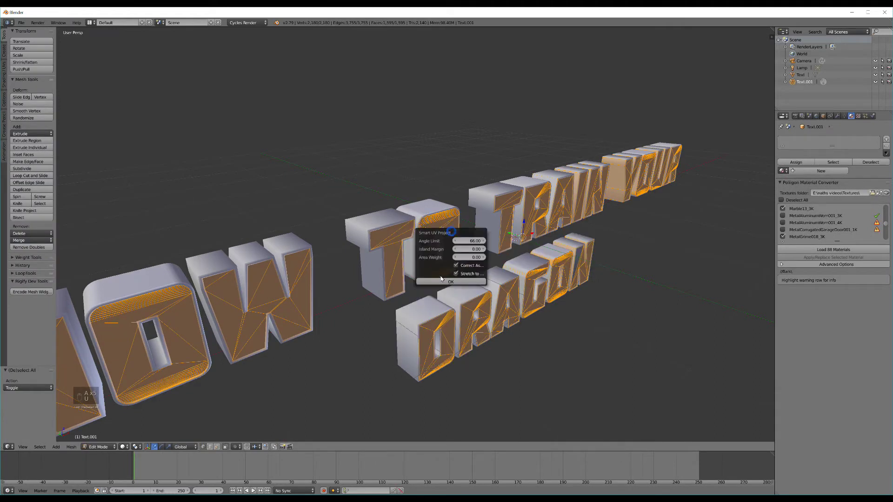
left_click(450, 280)
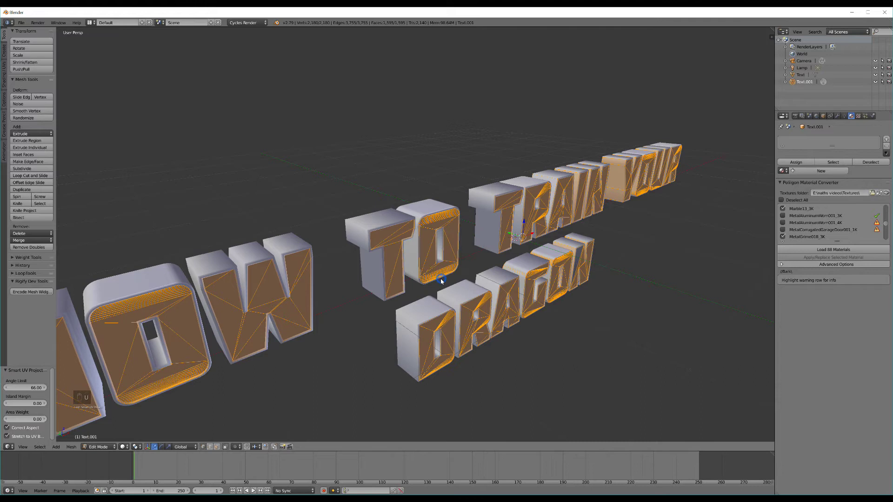
- Assign the FabricLeatherRed001_3K material to the filled text and return to Object Mode
left_click(782, 171)
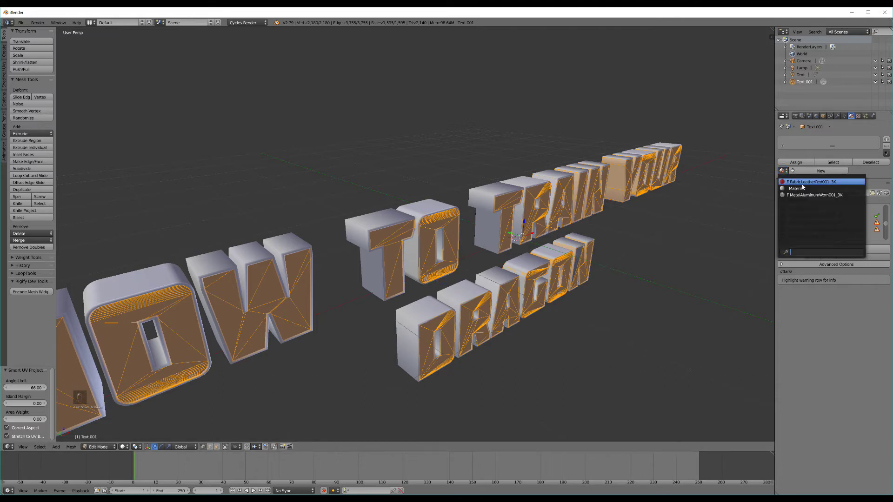
left_click(801, 183)
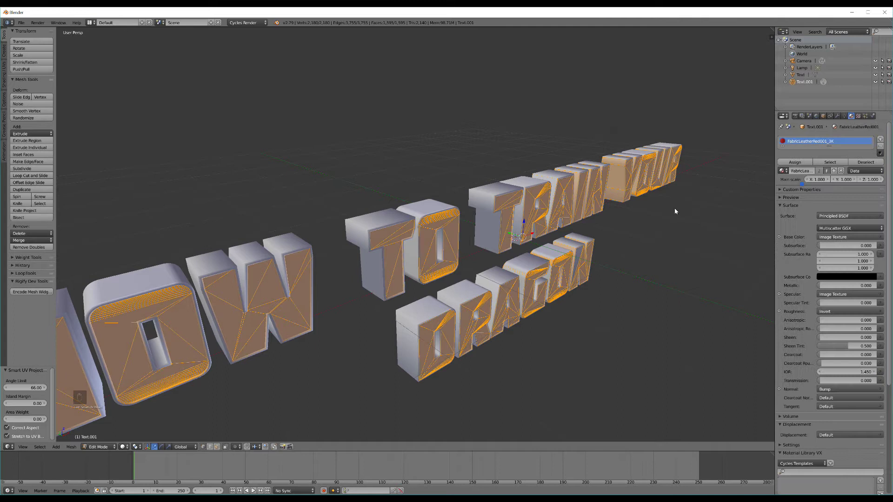
key("Tab")
- Preview the leather and metal title materials in rendered shading, and return to solid shading
scroll(561, 233, "down", 5)
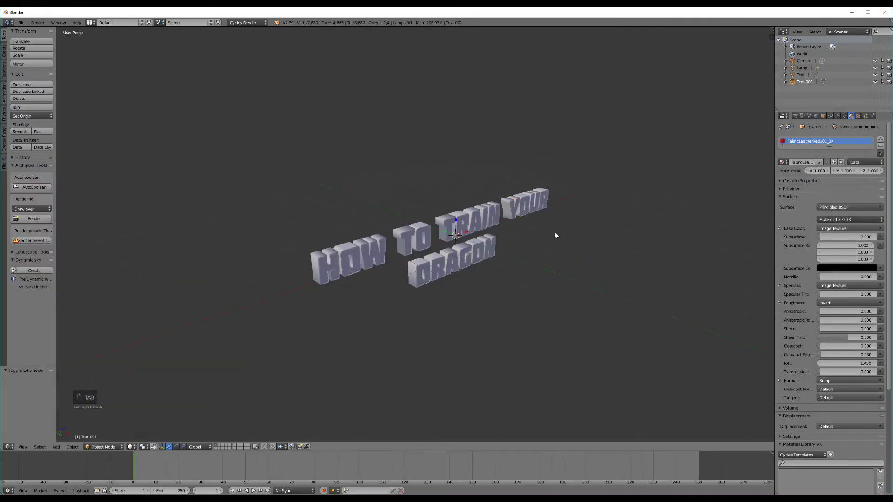
key("shift+z")
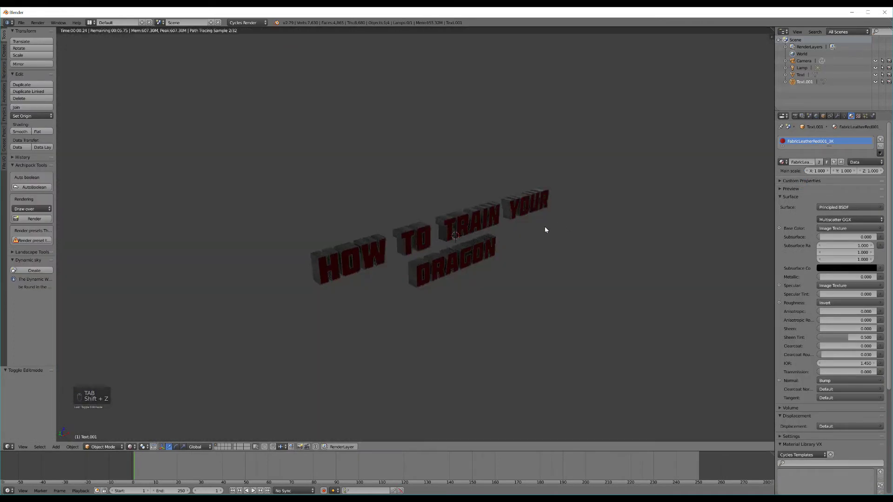
middle_click_drag(545, 227, 492, 228)
key("shift+z")
- Add a Bezier curve to the scene at the origin
middle_click_drag(416, 173, 428, 228)
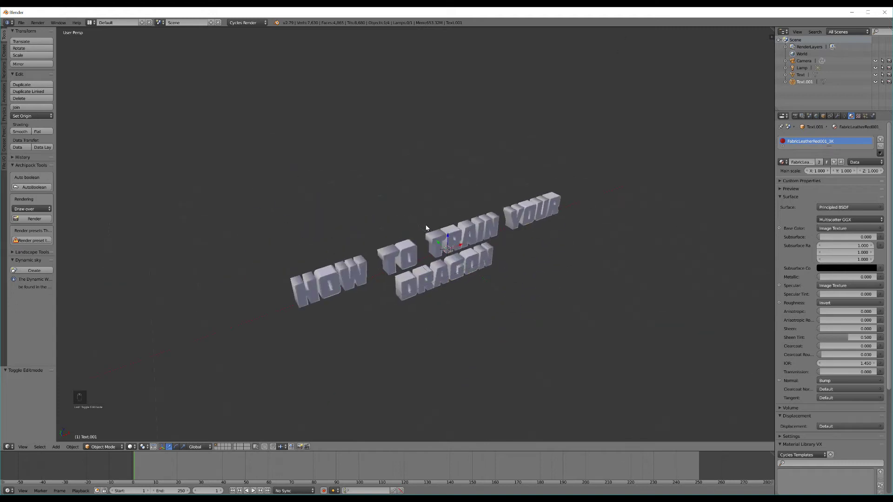
key("shift+a")
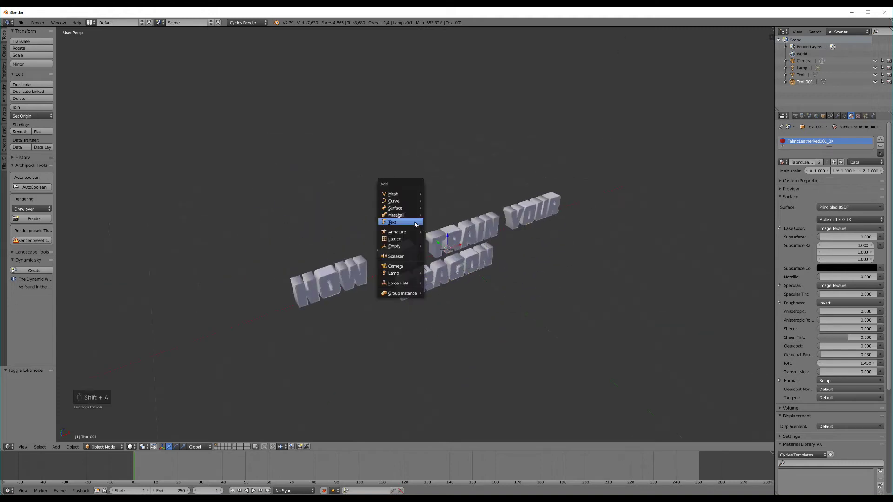
mouse_move(397, 203)
left_click(462, 201)
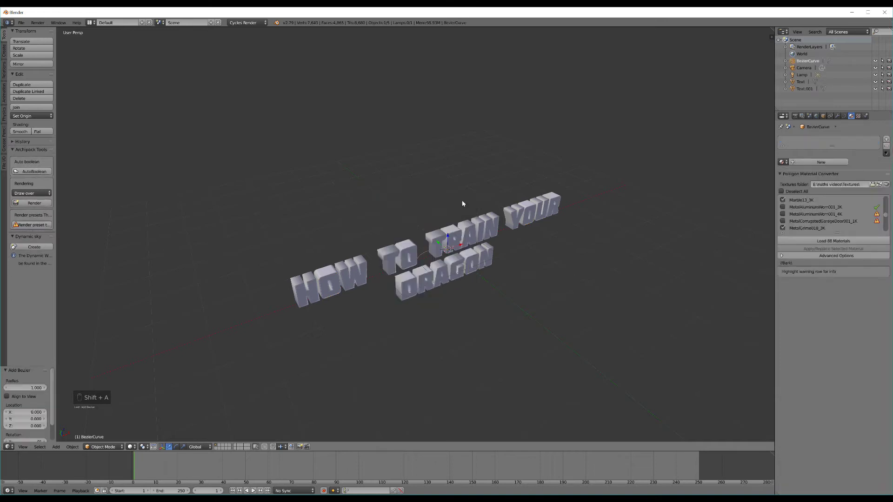
- Move the Bezier curve about 1.2 units along the Y axis, behind the title text
middle_click_drag(412, 247, 460, 243)
key("g")
key("y")
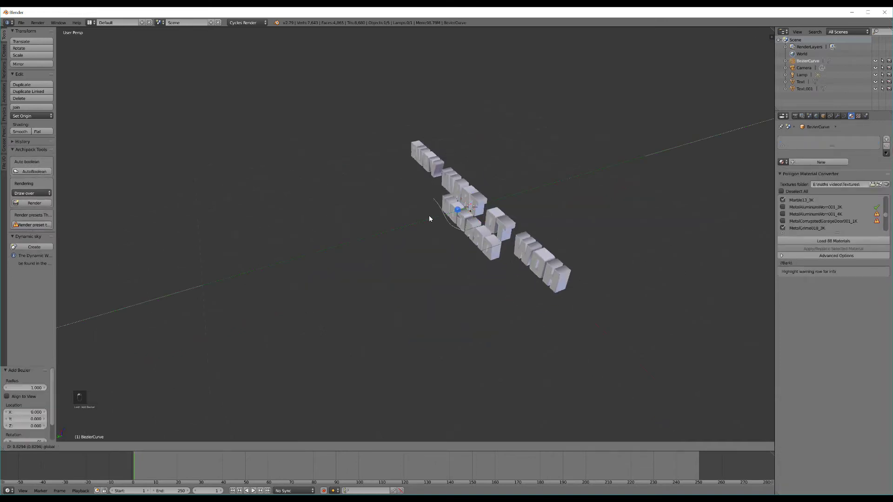
left_click(425, 220)
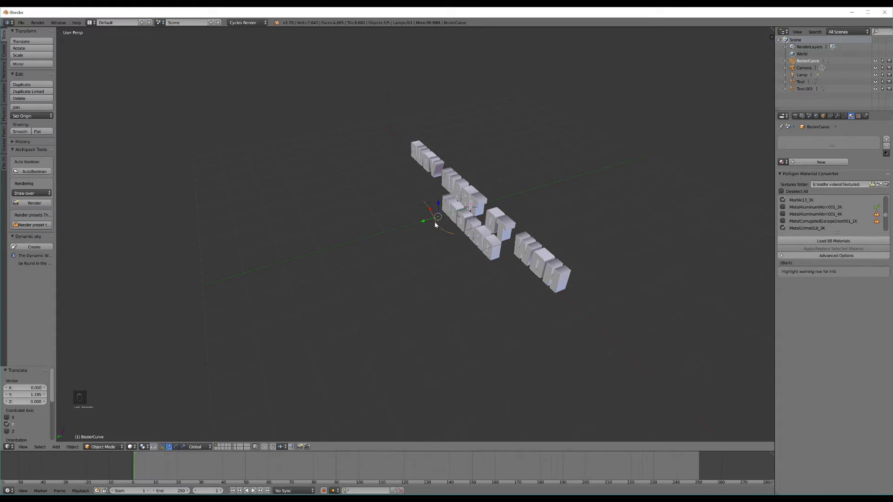
- Rotate the Bezier curve 180 degrees around the X axis and switch the view to orthographic
type("rx")
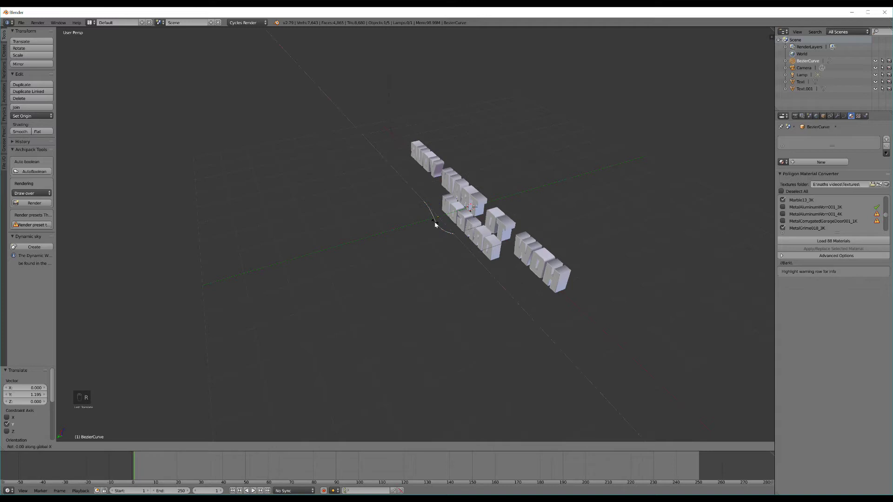
type("180")
left_click(435, 225)
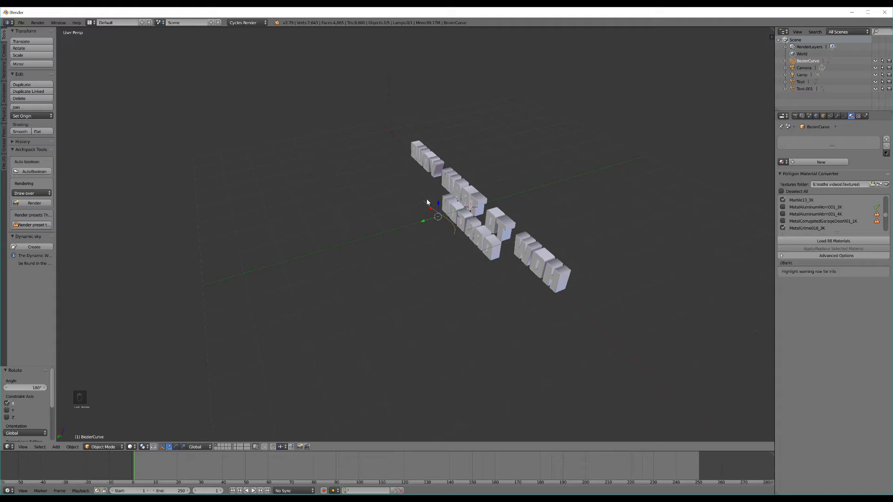
key("KP_5")
scroll(476, 175, "up", 3)
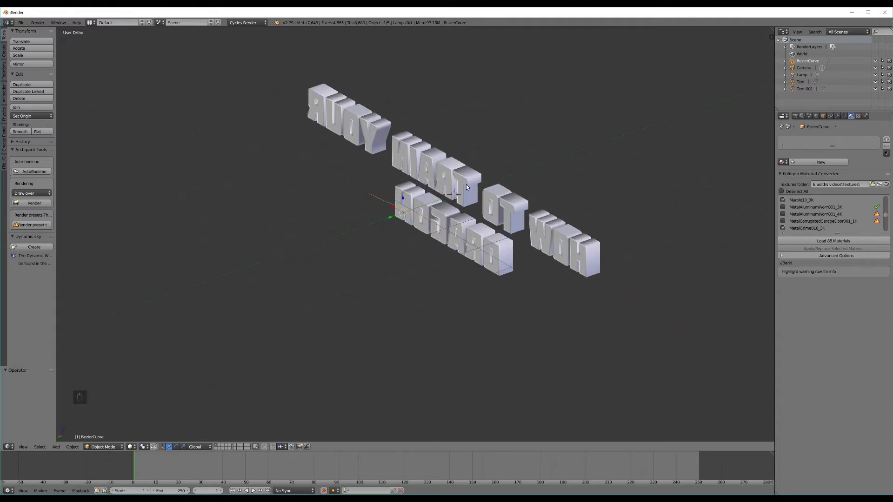
- In top view, move the Bezier curve's right end point about 3 units along the X axis
middle_click_drag(465, 186, 444, 197)
key("KP_7")
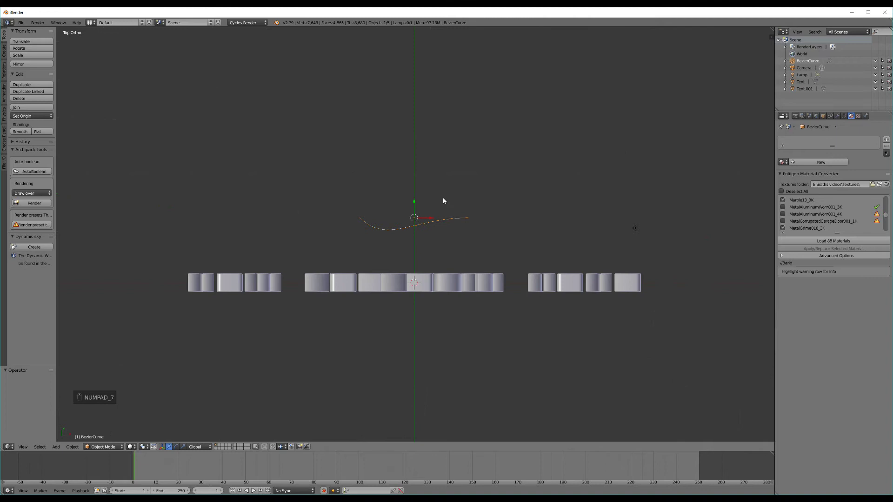
scroll(443, 200, "down", 3)
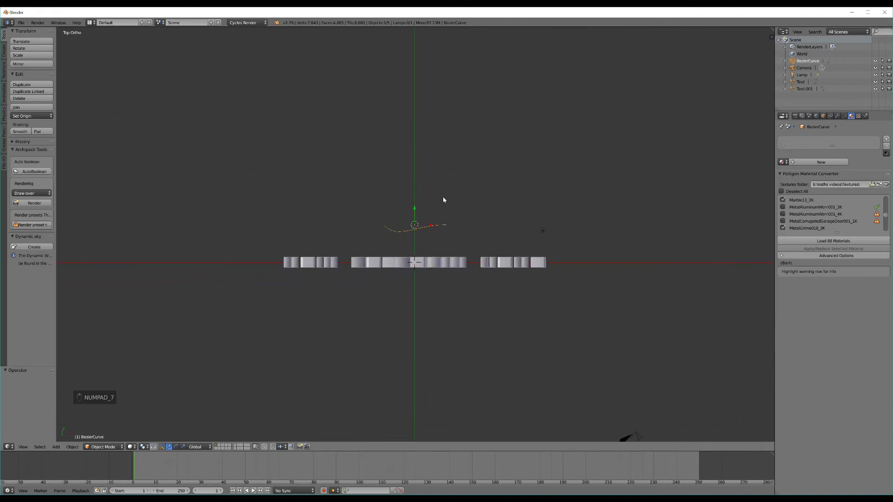
key("Tab")
right_click(447, 227)
left_click_drag(457, 227, 530, 234)
left_click(553, 236)
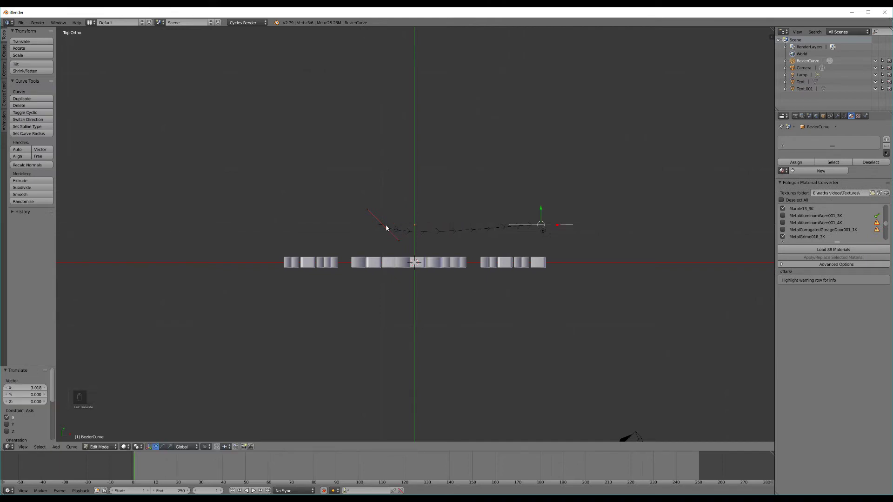
- Move the curve's left end point about -2.95 units along the X axis
right_click(381, 223)
key("g")
key("x")
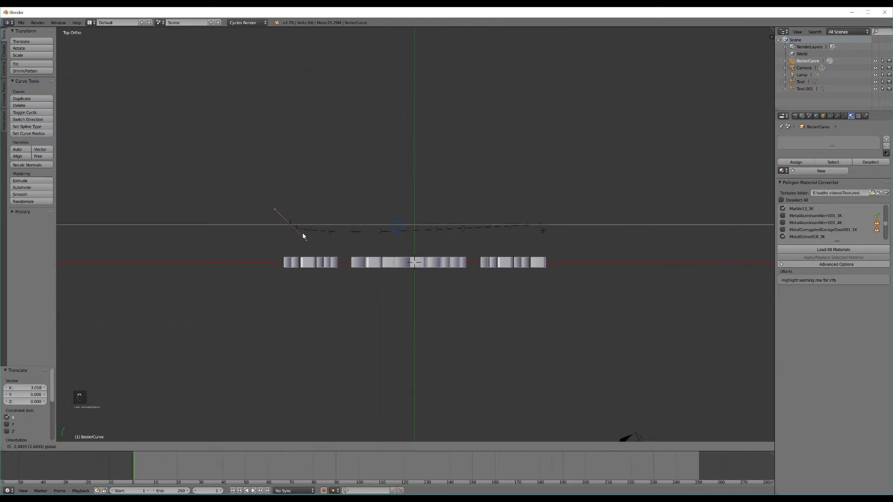
left_click(305, 235)
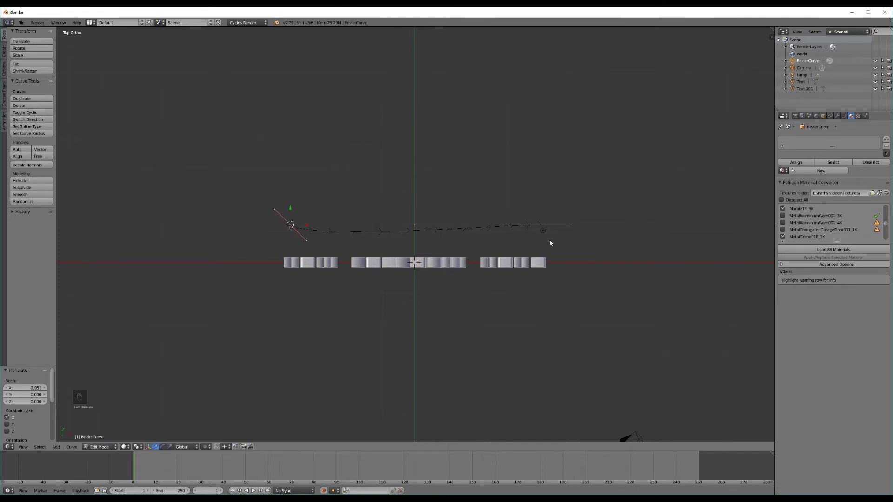
- Bend the right side of the curve by moving its end point's inner handle about -1.23 units along Y
right_click(509, 227)
key("g")
key("y")
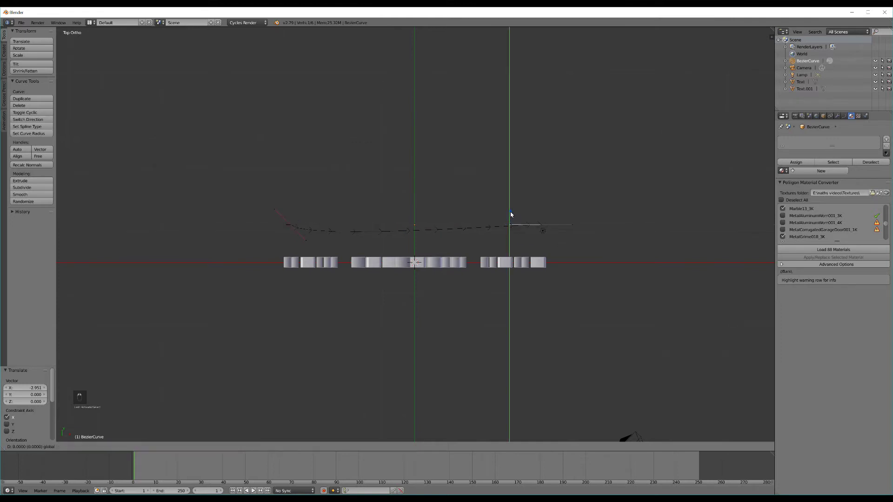
left_click(512, 247)
- Match the left side's bend by moving its inner handle about -0.52 units along Y and 0.38 along X, and leave Edit Mode
right_click(305, 239)
key("g")
key("y")
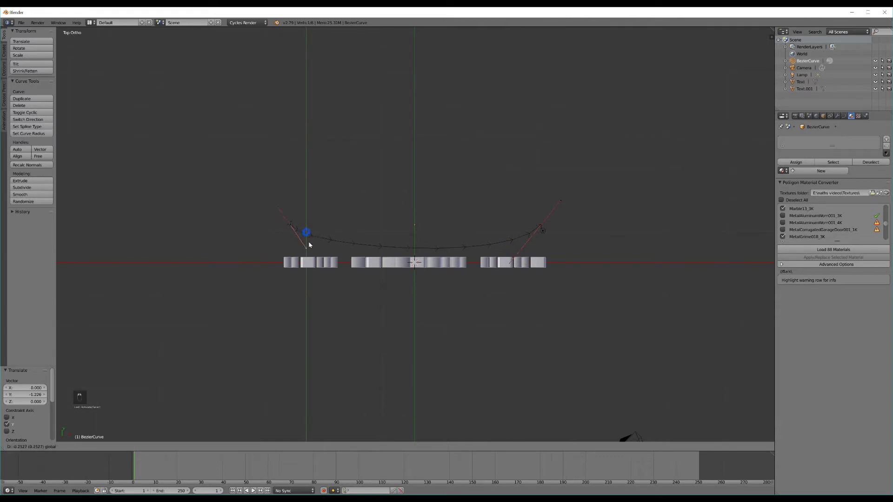
left_click(310, 251)
key("g")
key("x")
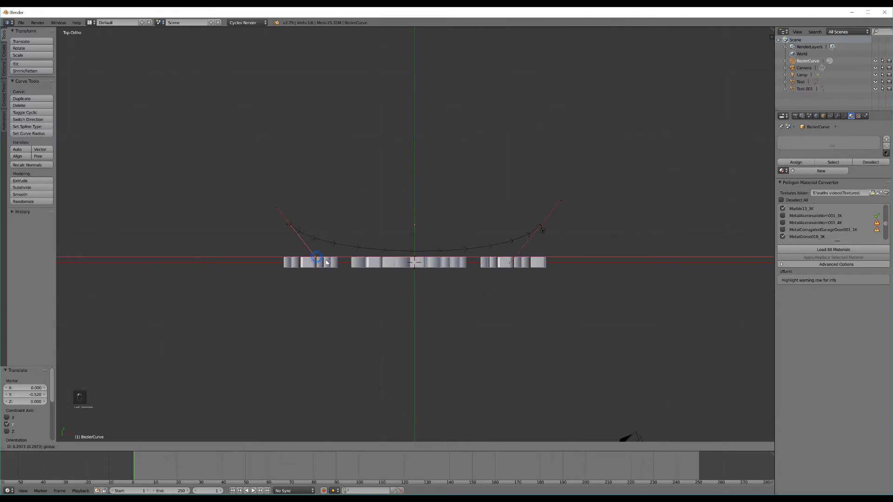
left_click(316, 255)
right_click(318, 240)
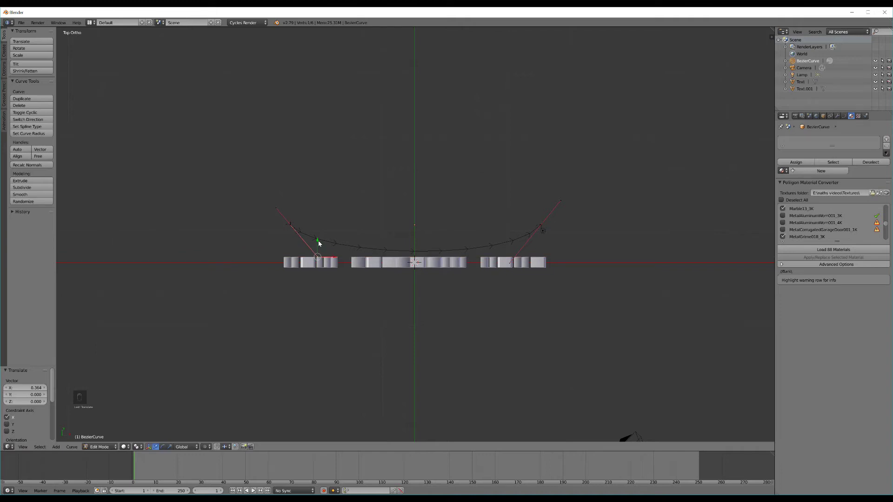
key("g")
key("y")
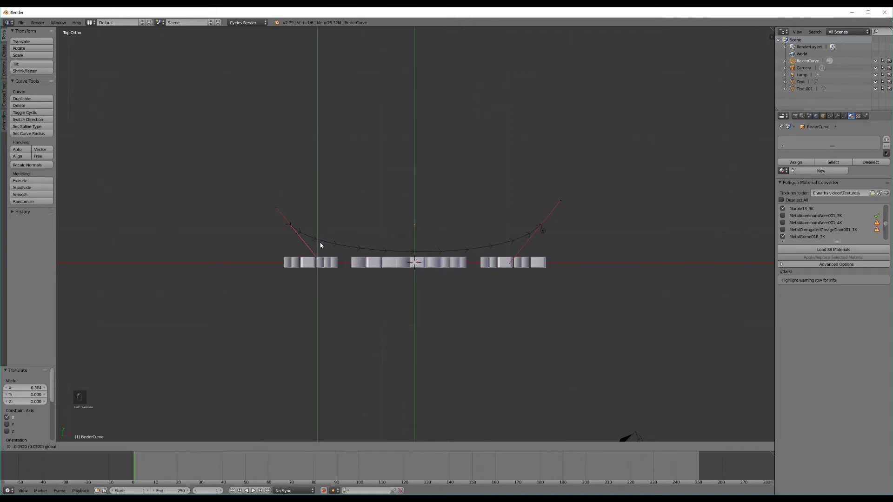
left_click(320, 245)
key("Tab")
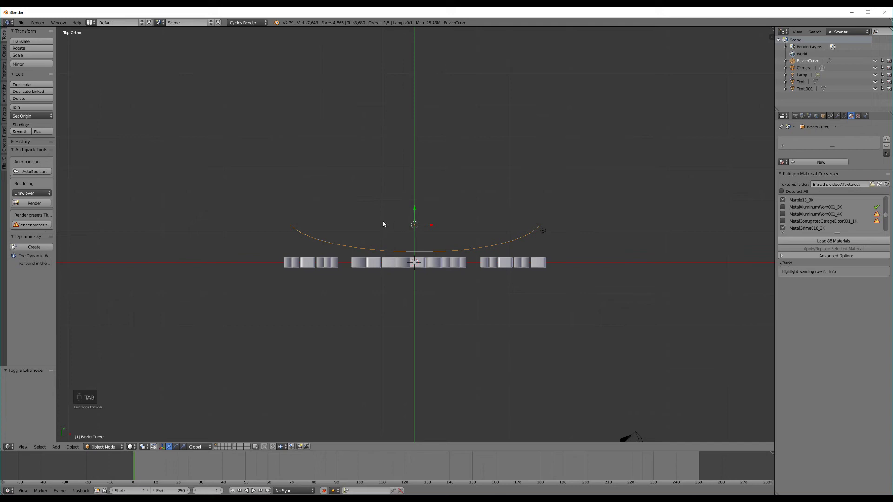
- Scale the Bezier curve up by about 1.43 and move it about 0.58 units along the Y axis
middle_click_drag(383, 224, 410, 211)
key("s")
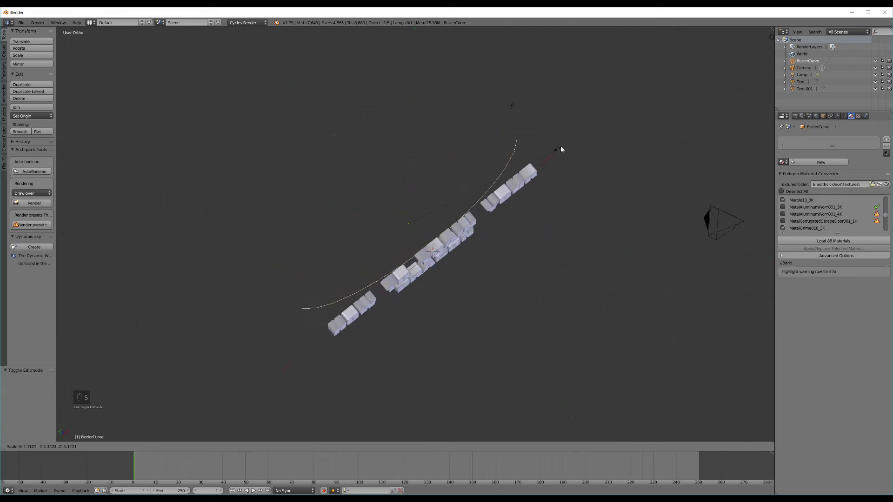
left_click(594, 116)
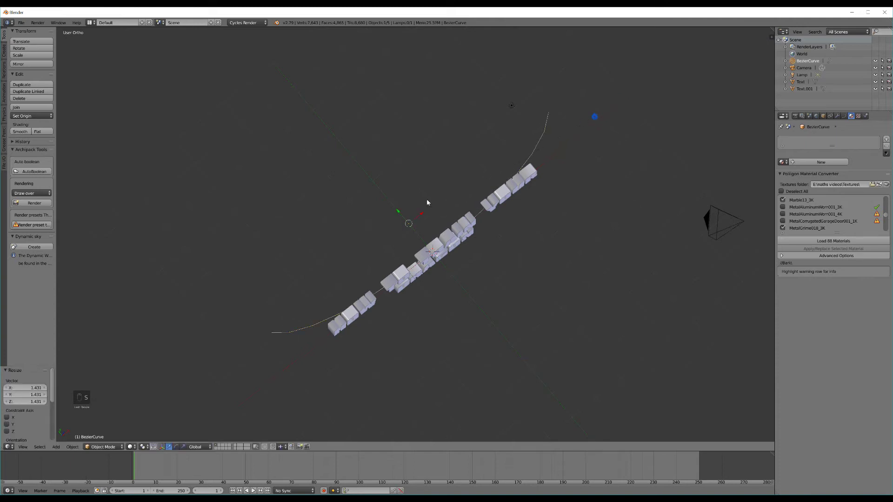
key("g")
key("y")
left_click(390, 199)
- Add a Curve modifier to the metal outline text, using BezierCurve as its object
middle_click_drag(420, 225, 357, 233)
left_click(376, 213)
scroll(376, 213, "up", 3)
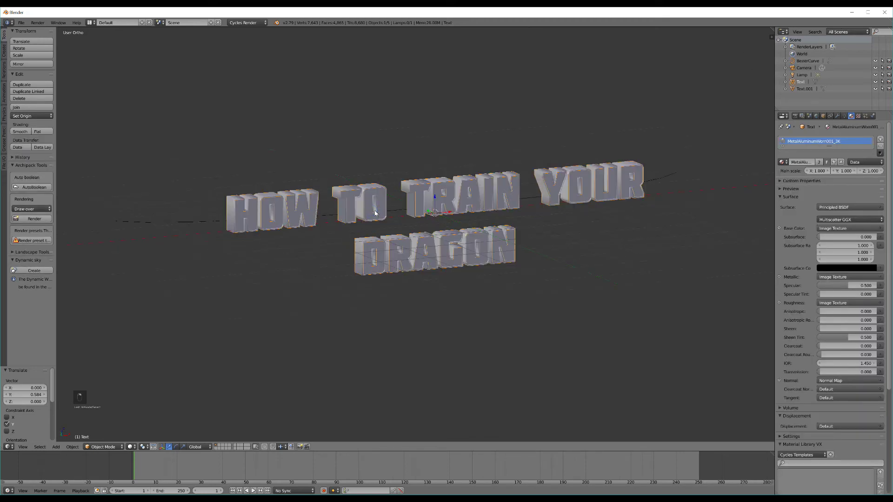
left_click(838, 116)
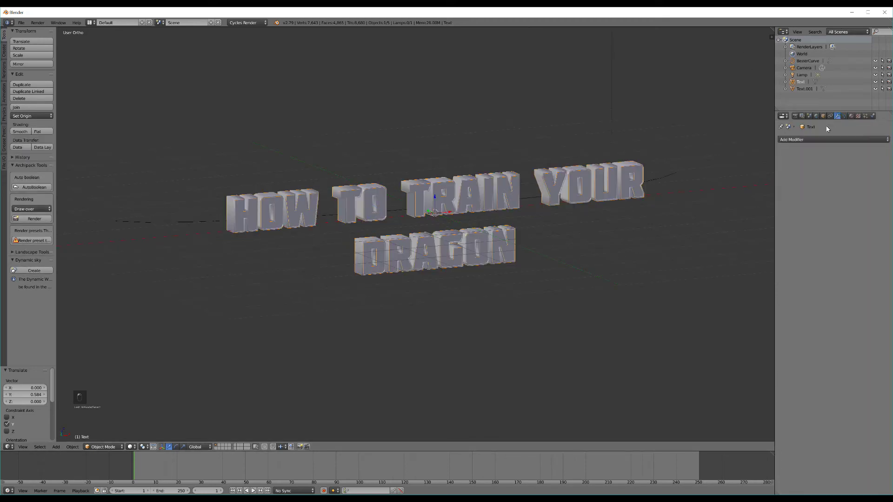
left_click(810, 139)
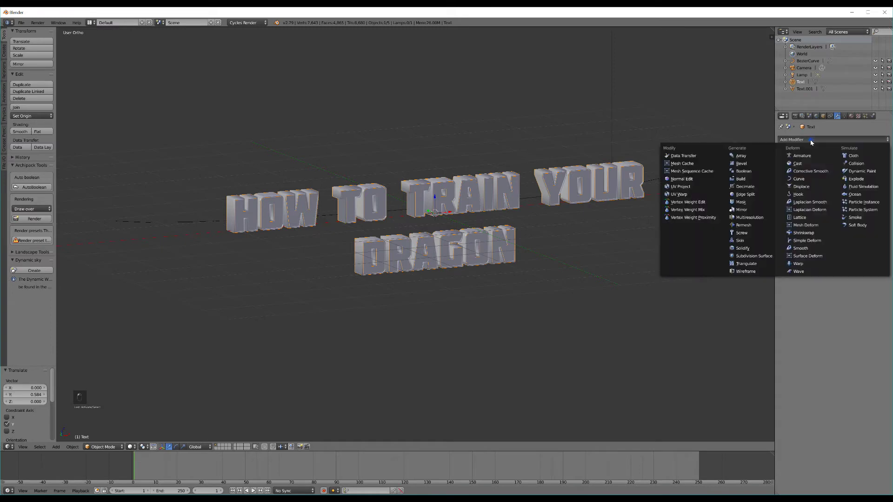
left_click(795, 178)
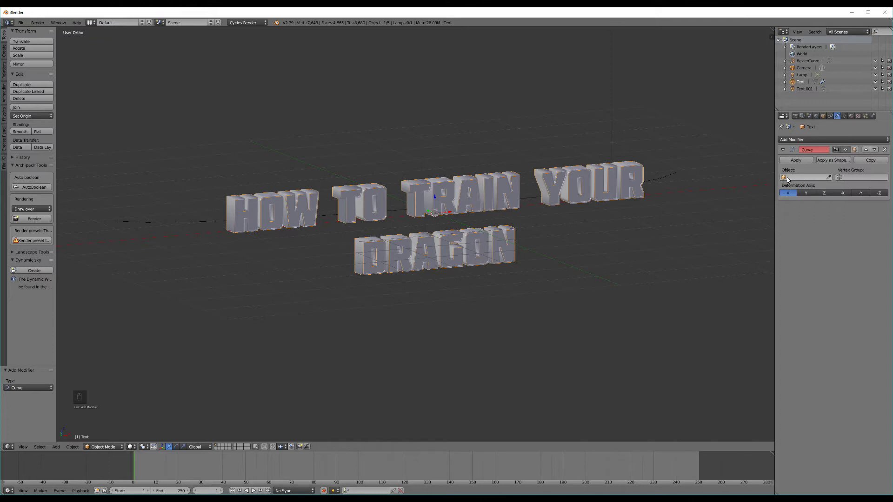
left_click(787, 178)
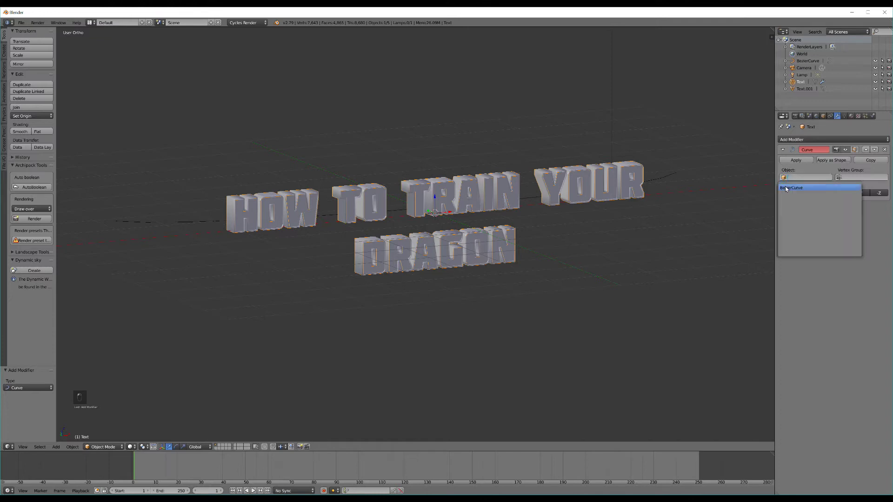
left_click(786, 188)
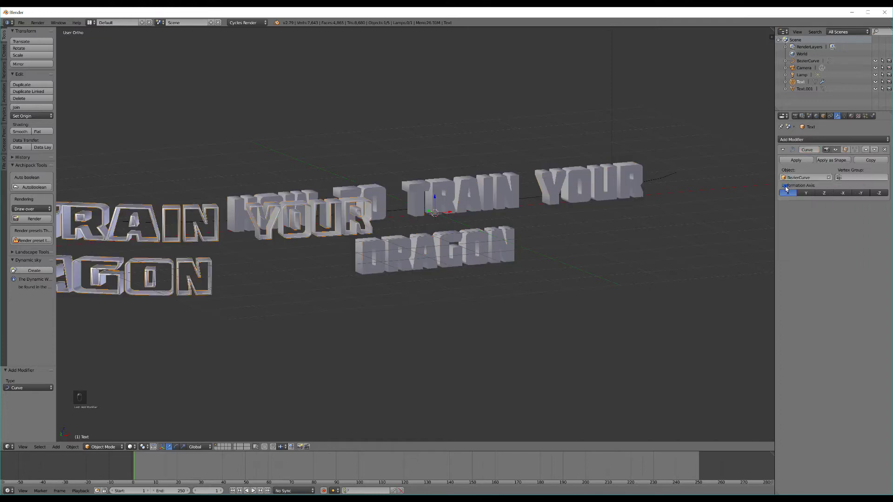
- Add a Curve modifier to the leather letters (Text.001), using BezierCurve as its object
right_click(456, 201)
left_click(819, 139)
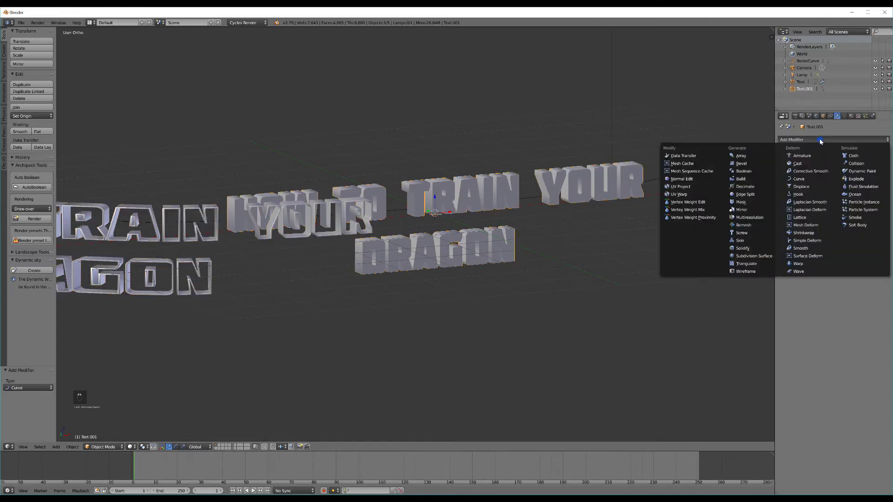
left_click(808, 179)
left_click(808, 178)
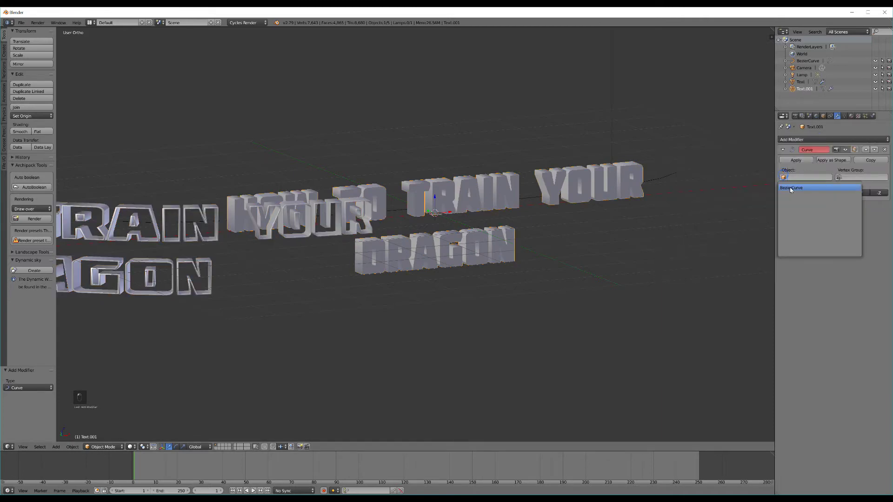
left_click(791, 187)
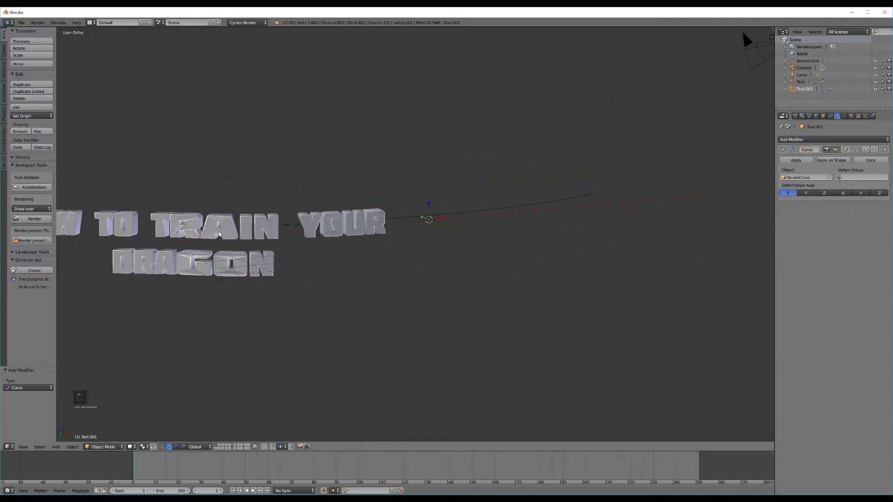
- Move both text objects together about 5.5 units along X to center the title on the curve
right_click(226, 230)
right_click(266, 264, "shift")
scroll(441, 221, "down", 2)
key("g")
key("x")
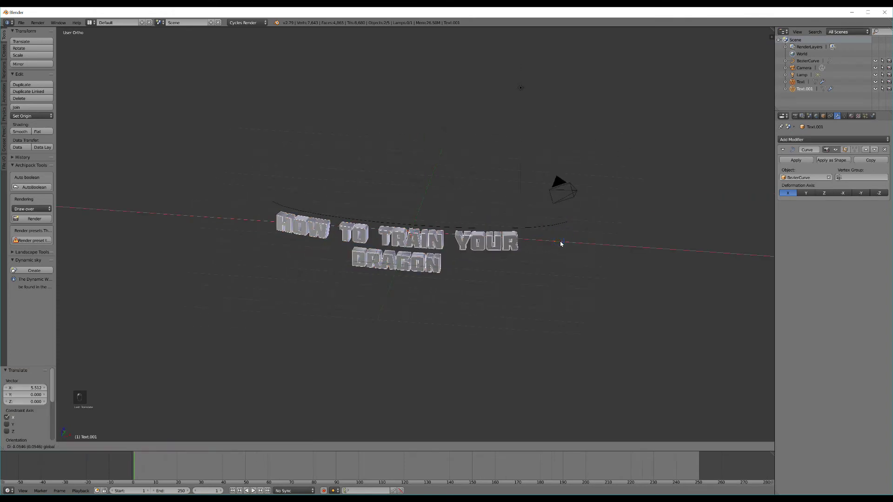
left_click(560, 243)
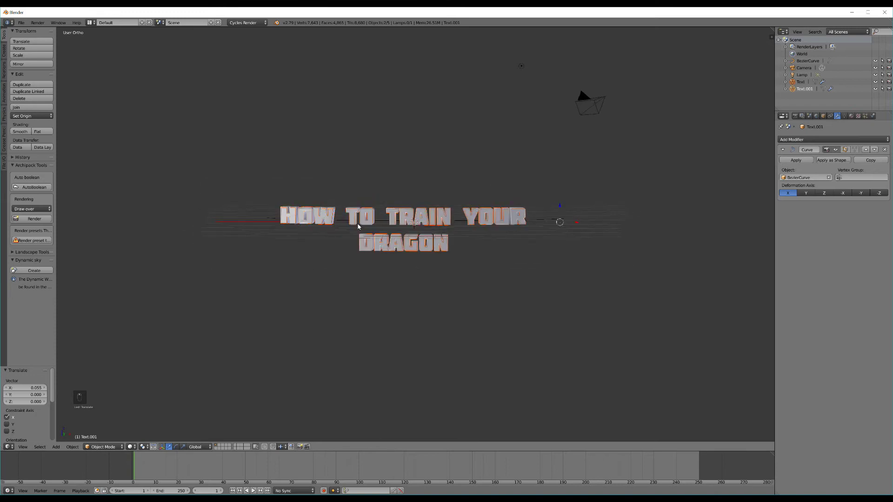
- Preview the curved title in rendered shading, and return to solid shading
mouse_move(463, 213)
middle_mouse_down()
mouse_move(445, 226)
mouse_move(410, 228)
middle_mouse_up()
key("shift+z")
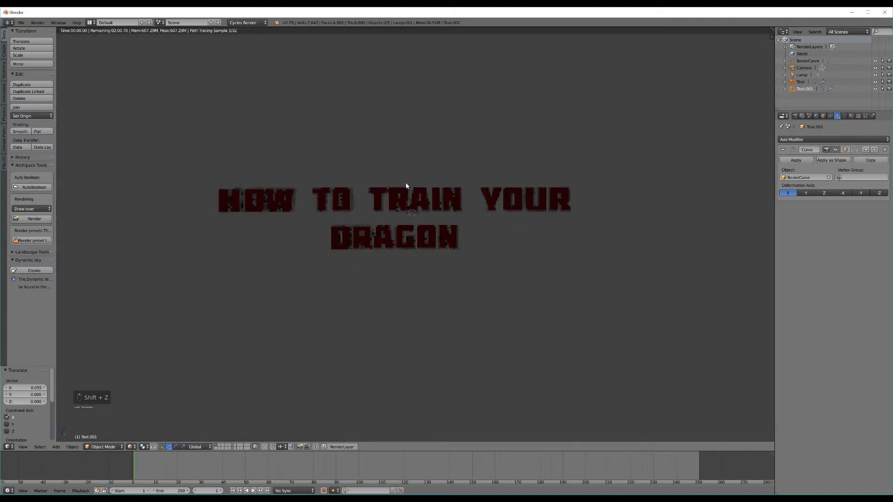
key("shift+z")
- Nudge both text objects about 0.045 units along X and check the title from the front
middle_click_drag(467, 211, 465, 234)
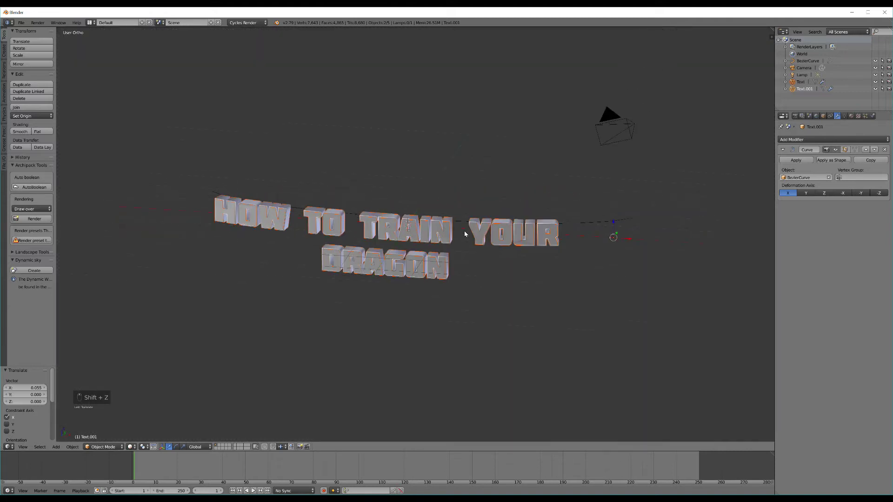
middle_click_drag(625, 241, 410, 218)
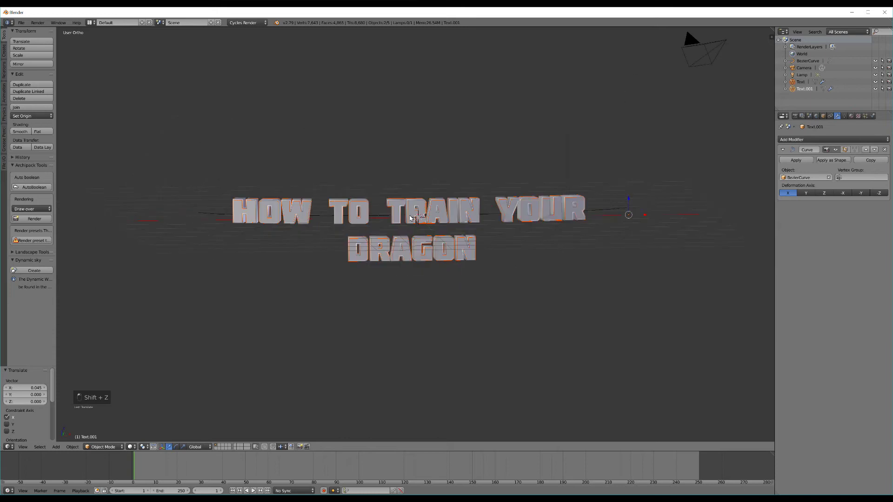
scroll(410, 218, "up", 4)
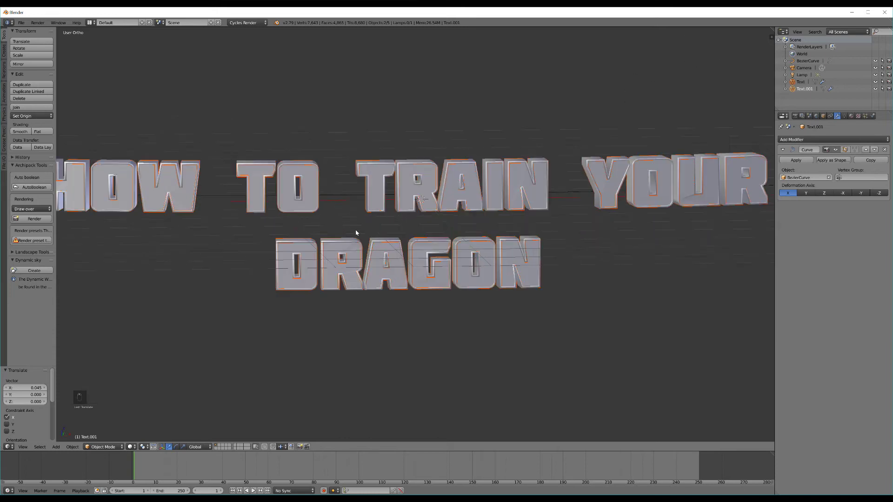
middle_click_drag(356, 233, 353, 232)
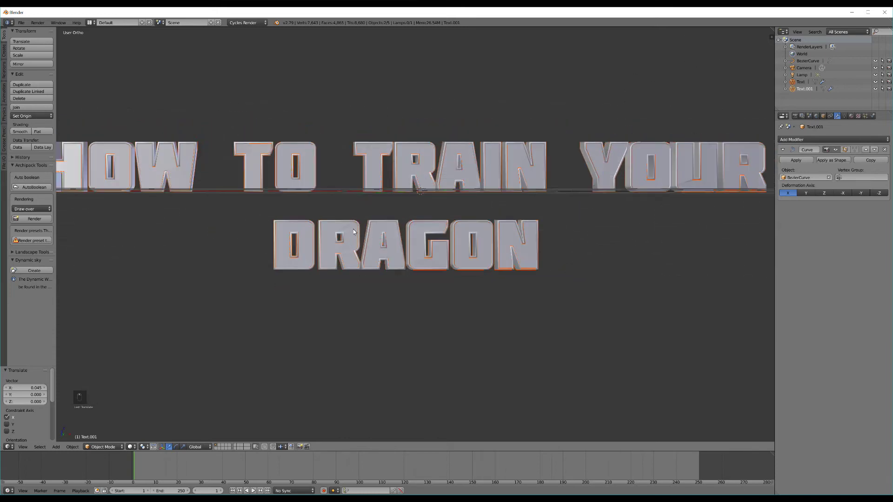
scroll(492, 204, "down", 3)
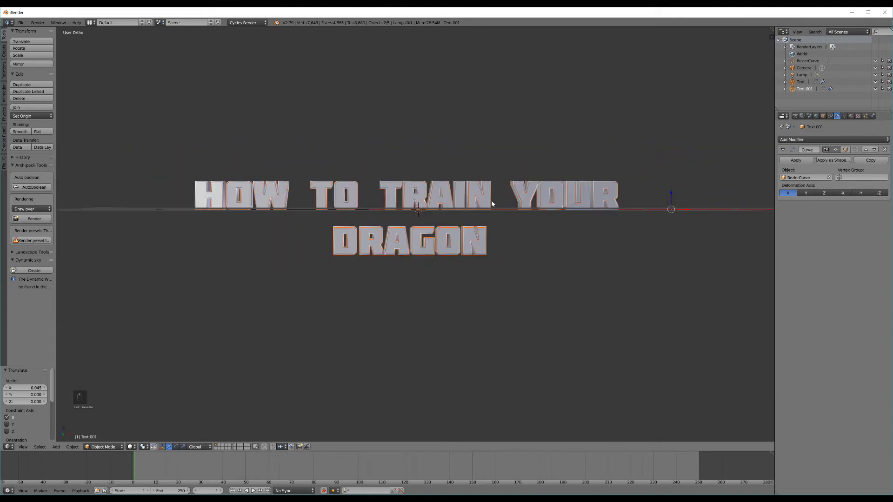
- Subdivide the whole mesh of the leather letters (Text.001) with 10 cuts so they can bend smoothly
right_click(469, 204)
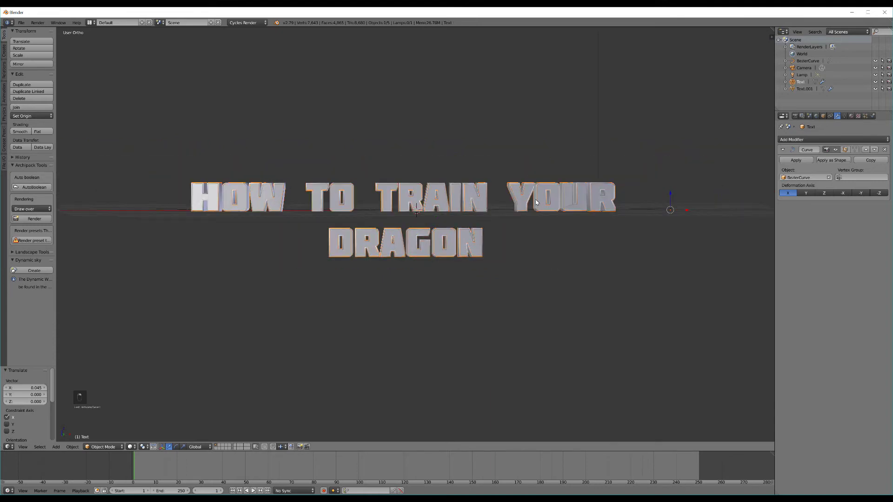
middle_click_drag(470, 204, 372, 205)
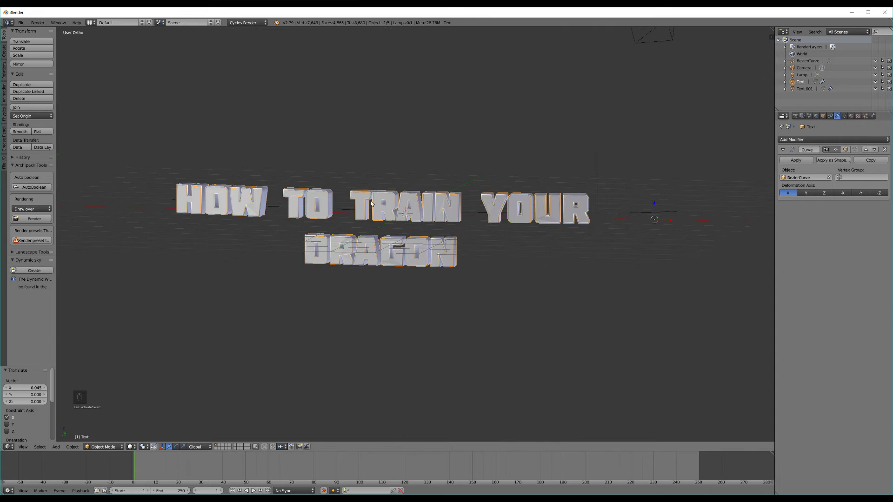
scroll(384, 196, "up", 5)
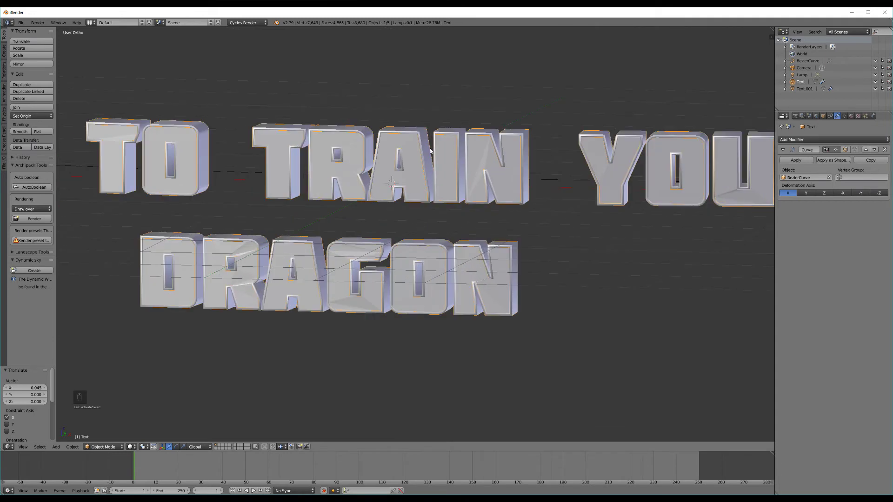
key("Tab")
key("Tab")
right_click(470, 156)
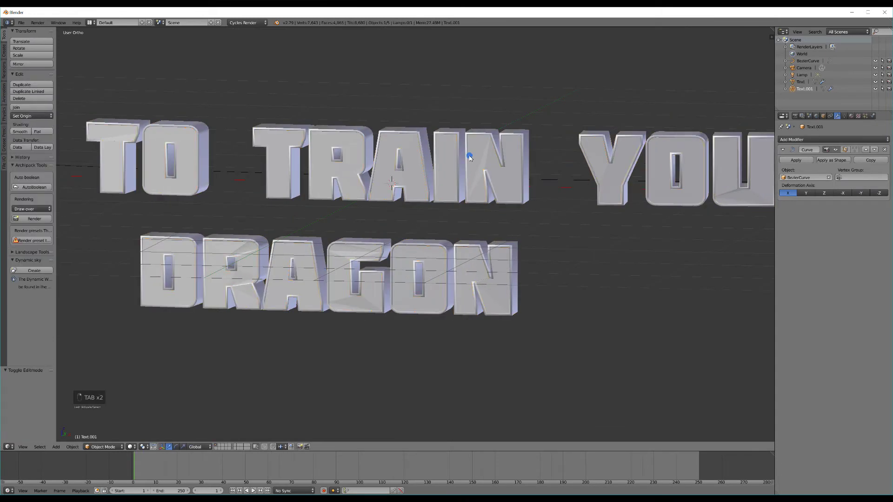
key("Tab")
scroll(664, 207, "down", 2)
middle_click_drag(664, 207, 522, 212, "shift")
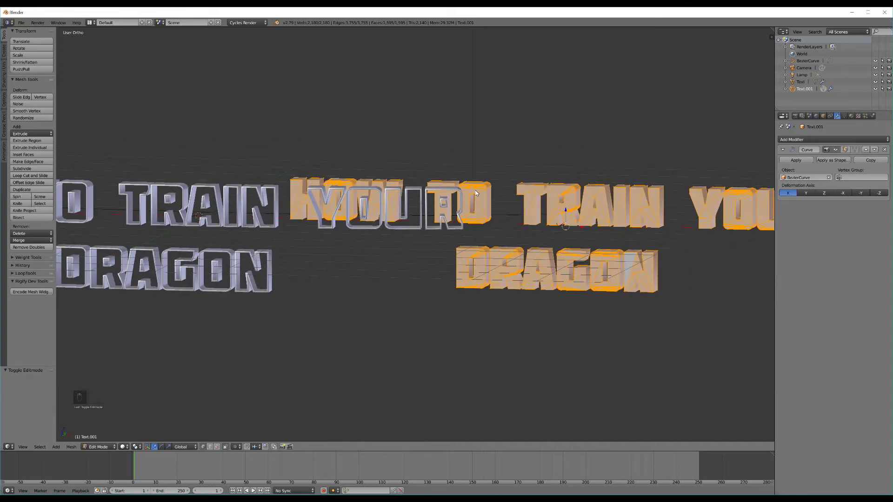
key("w")
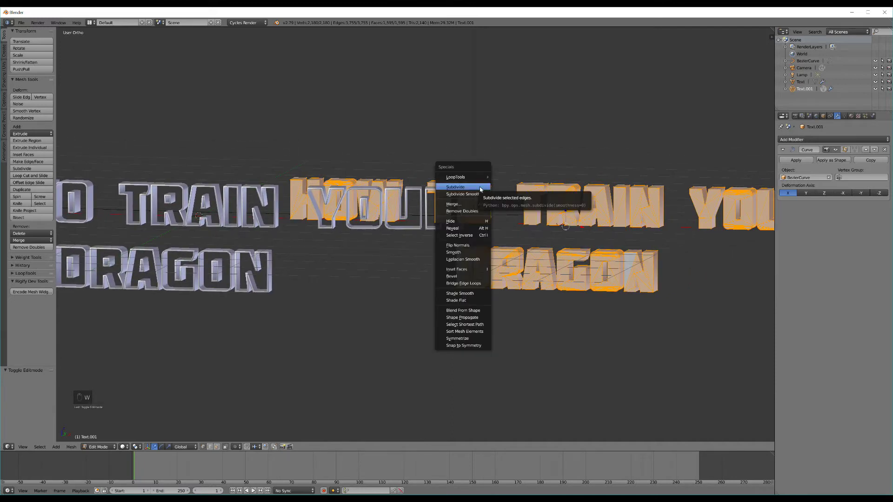
left_click(479, 188)
left_click(13, 388)
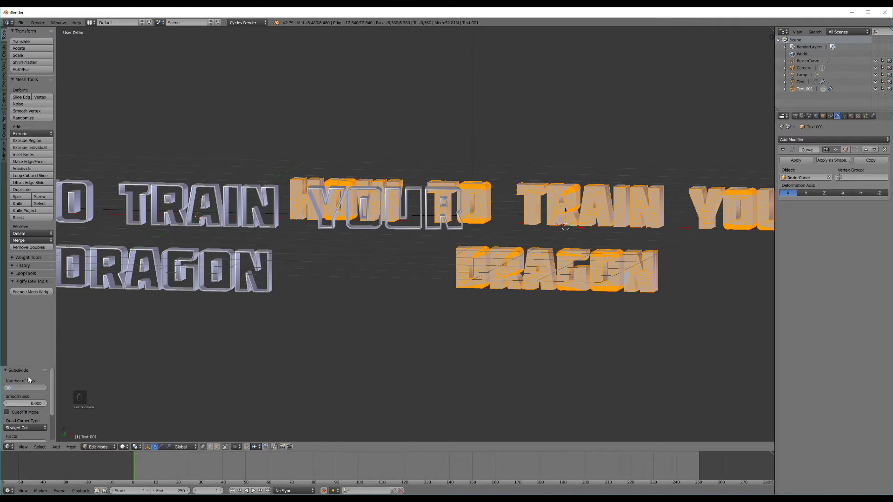
key("Tab")
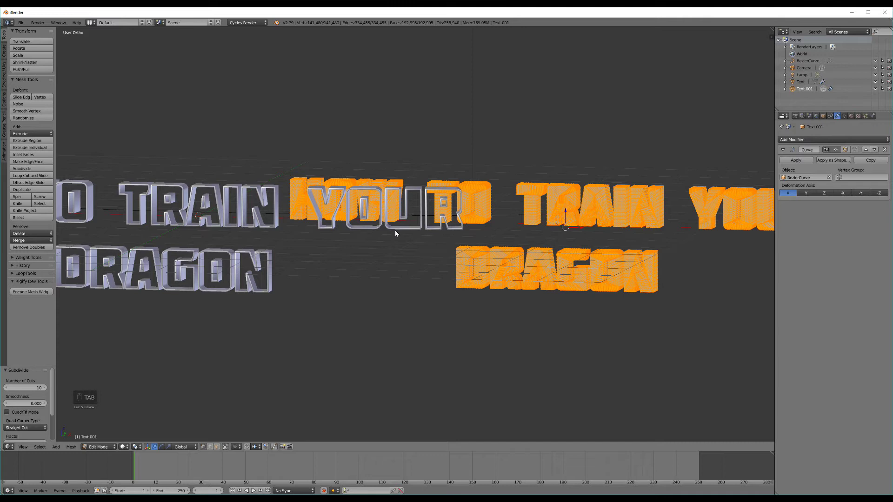
key("Tab")
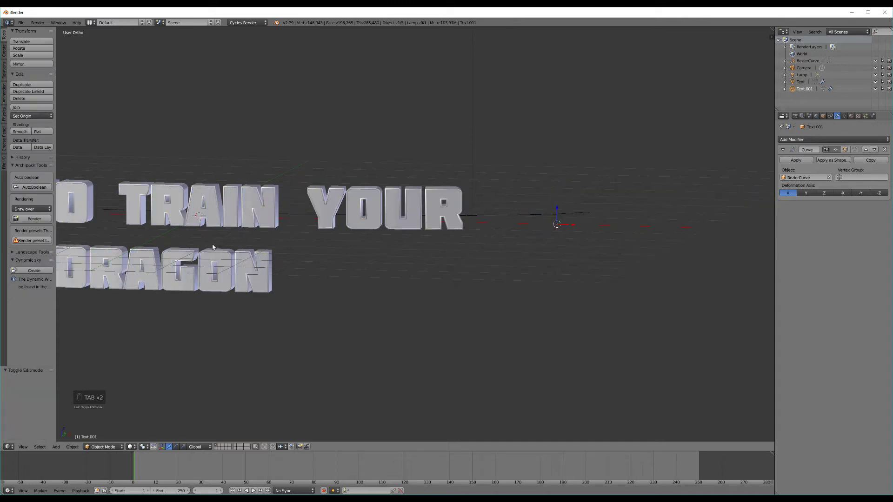
- Subdivide the whole mesh of the metal outline letters (Text) with 5 cuts and view the title from the front
middle_click_drag(224, 237, 297, 201, "shift")
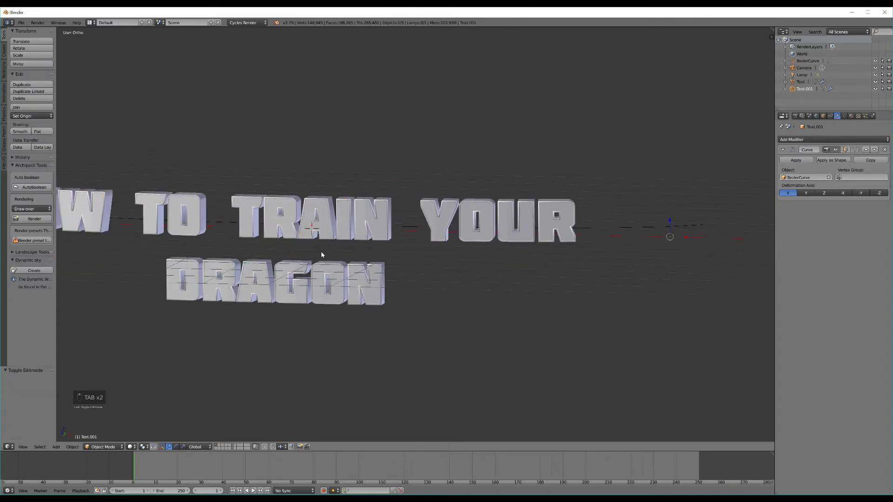
right_click(290, 199)
key("Tab")
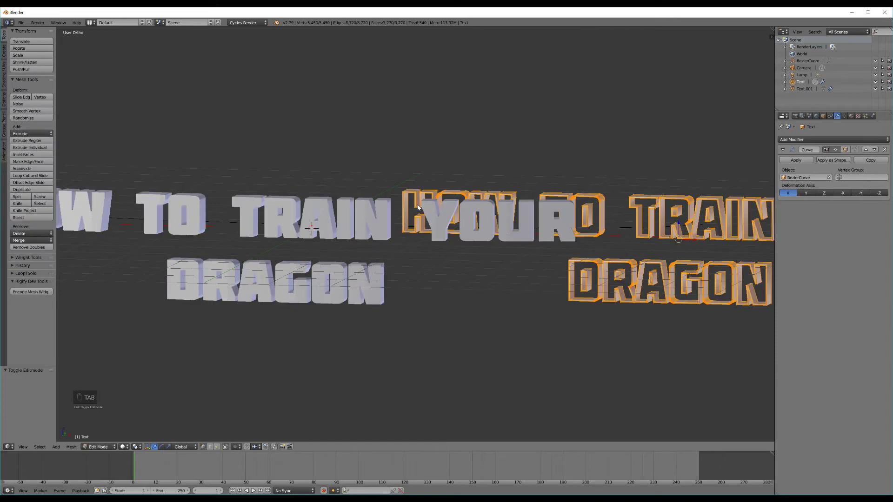
key("w")
left_click(417, 204)
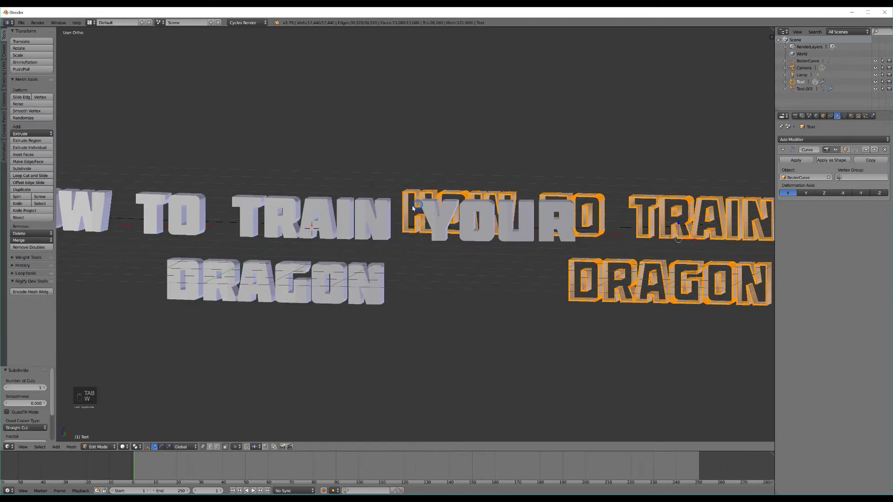
left_click(25, 389)
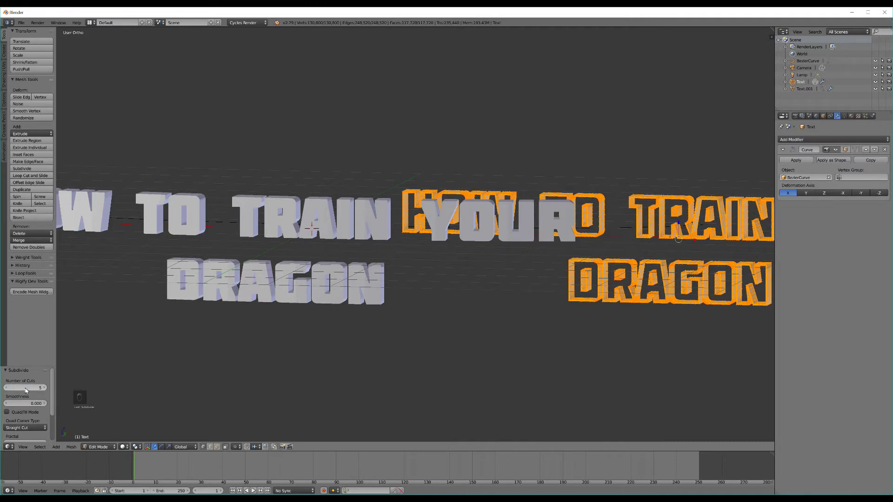
key("Return")
key("Tab")
middle_click_drag(379, 259, 483, 230)
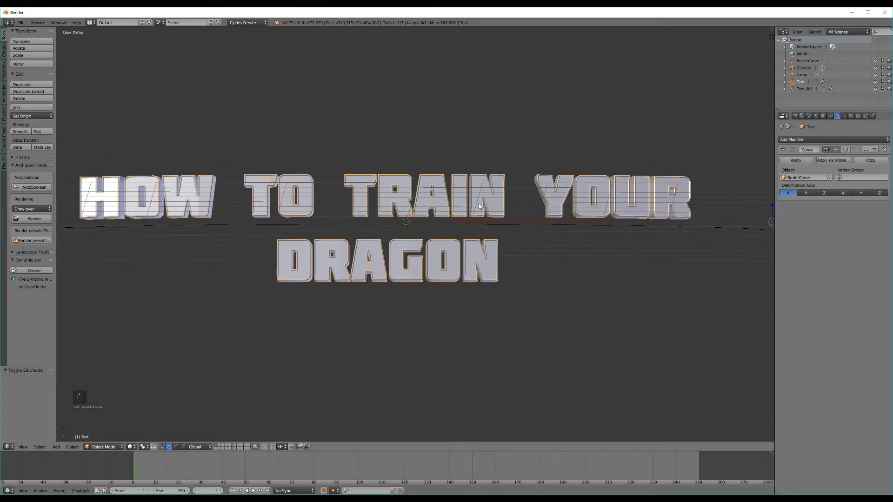
scroll(492, 224, "down", 3)
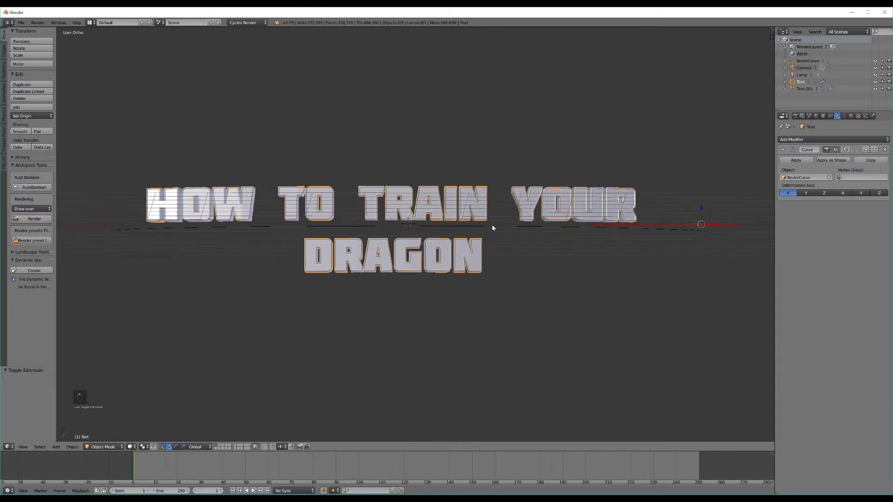
- Try the Pro Lighting: Skies (Demo) sky on the world and preview it in rendered shading
left_click(816, 116)
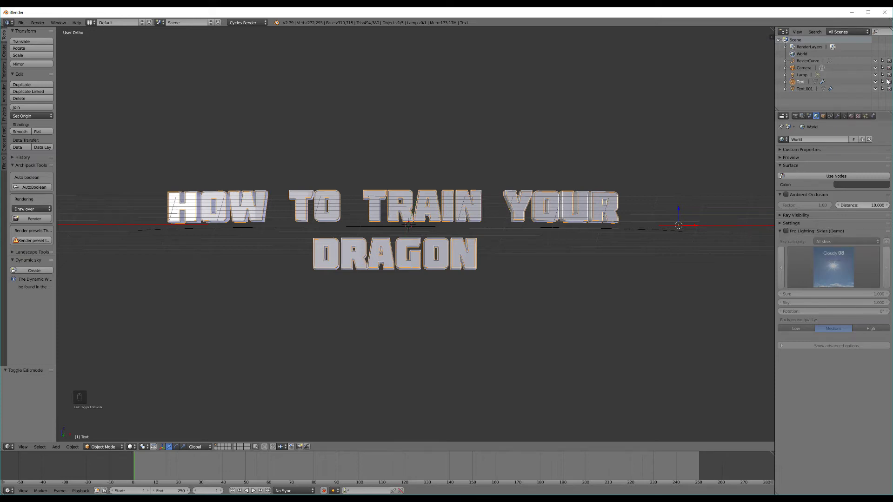
left_click(787, 232)
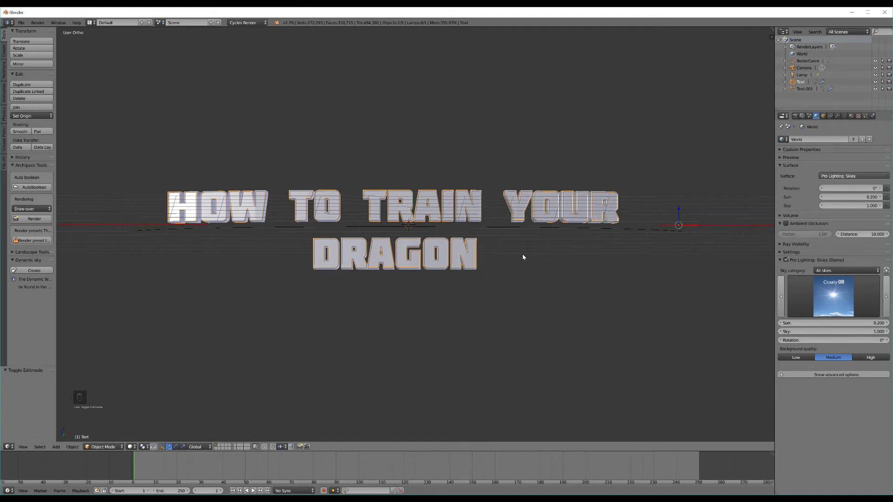
key("shift+z")
key("shift+z")
- Replace the scene's world with a new one and use an Environment Texture for its background color
left_click(869, 139)
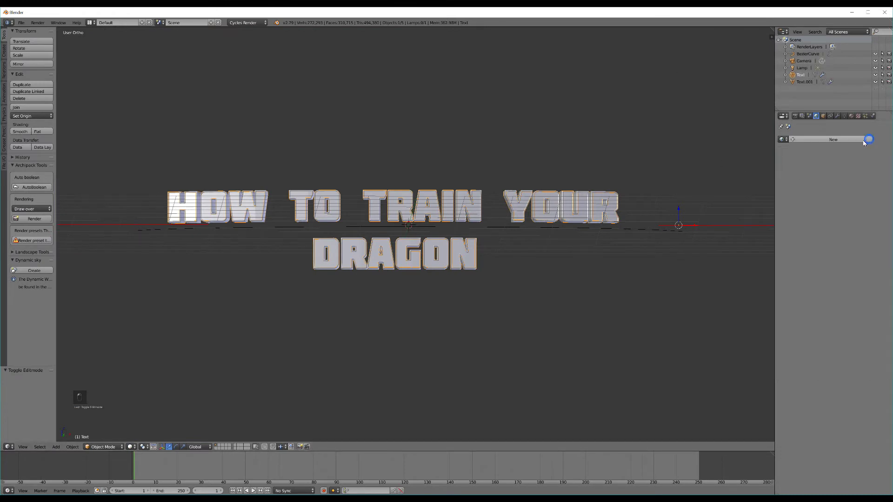
left_click(829, 140)
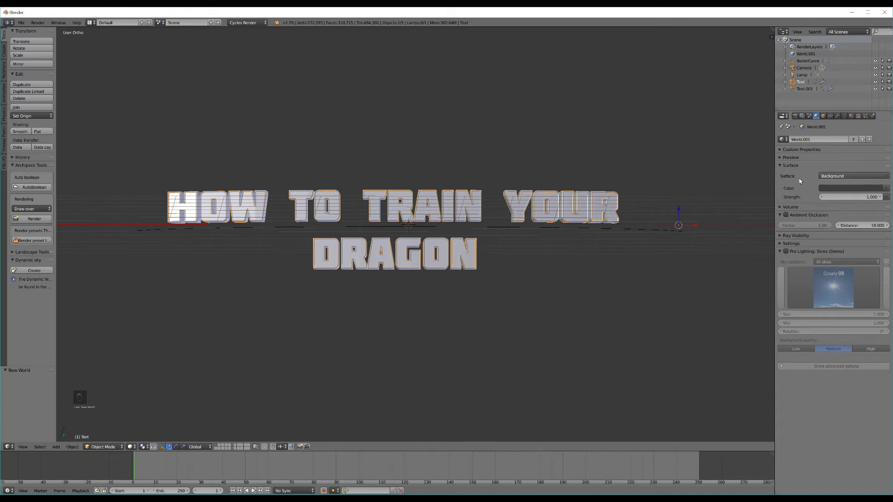
left_click(886, 189)
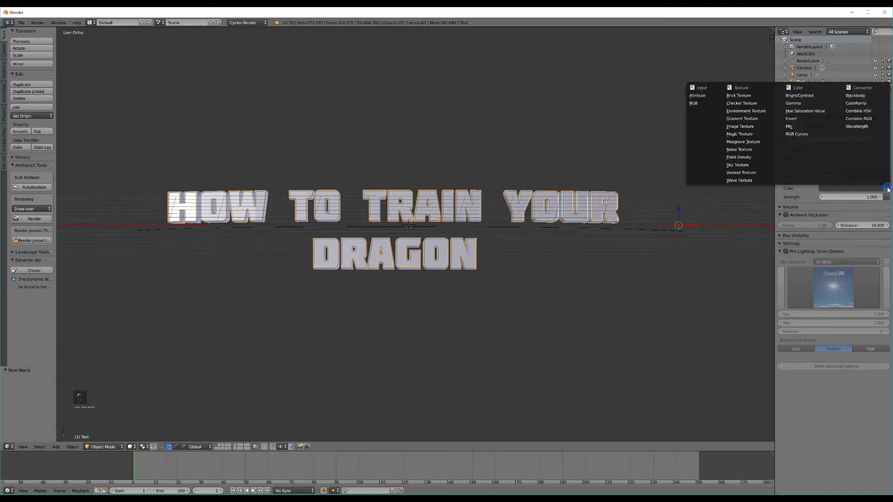
left_click(746, 111)
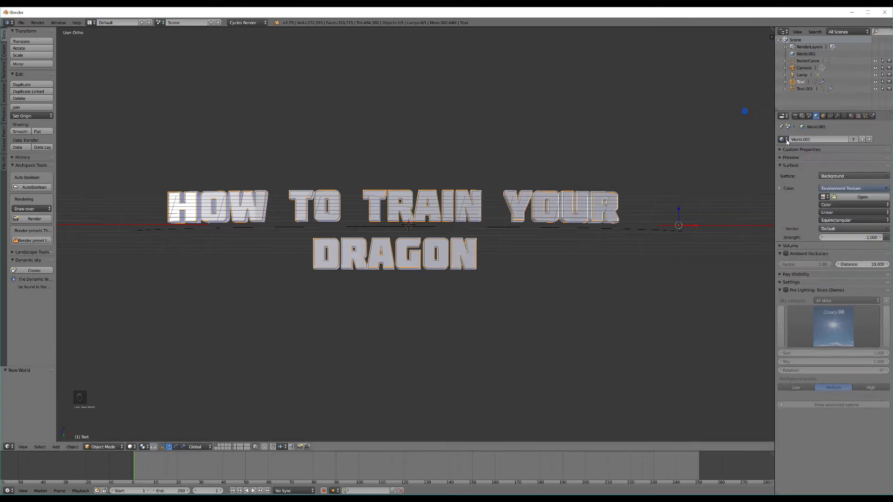
- Load 002.hdr from the 002 folder of the HDR maps as the world's environment image
left_click(862, 198)
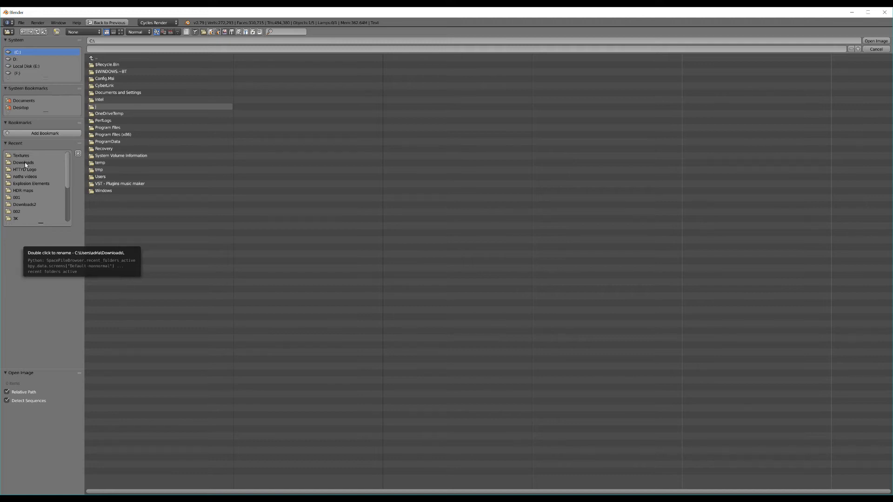
left_click(22, 191)
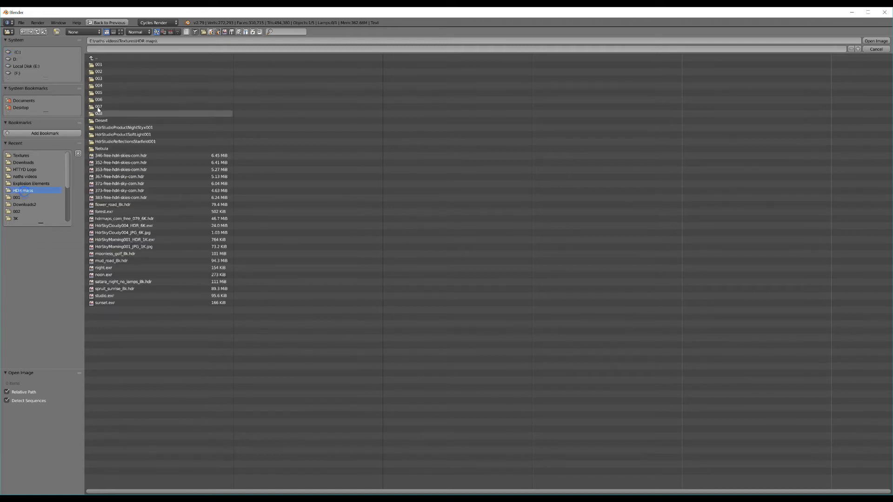
left_click(112, 74)
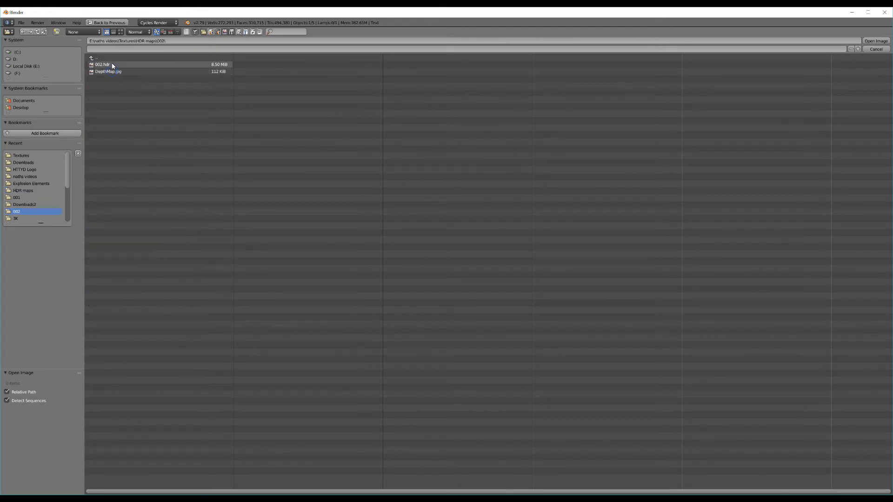
left_click(111, 66)
double_click(110, 66)
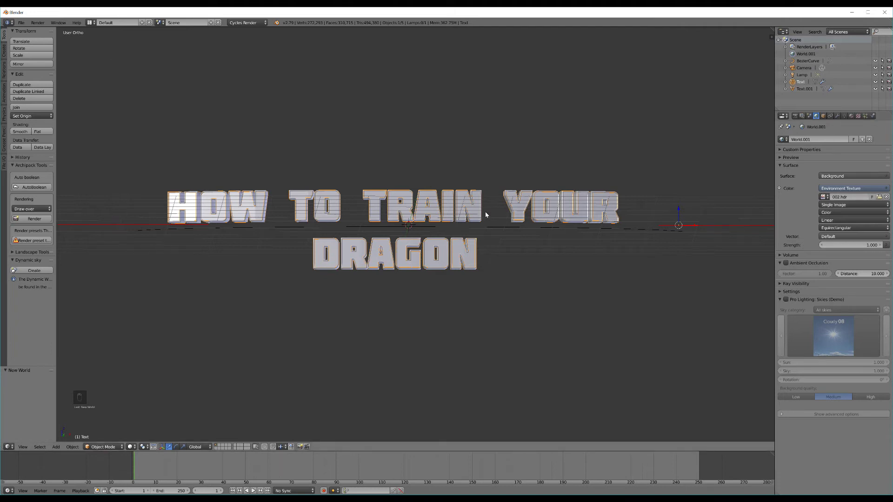
- Preview the title under the HDR lighting from several angles and set the world background's strength to 3
key("shift+z")
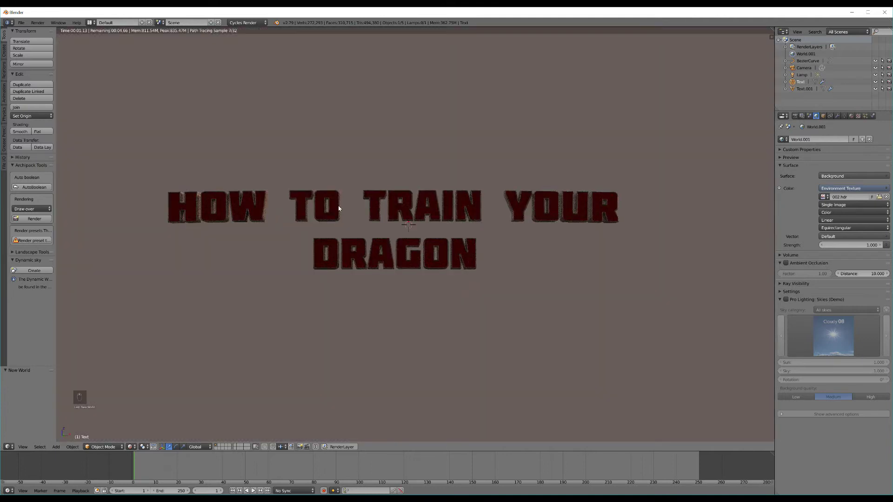
middle_click_drag(339, 209, 358, 212)
middle_click_drag(465, 229, 444, 230)
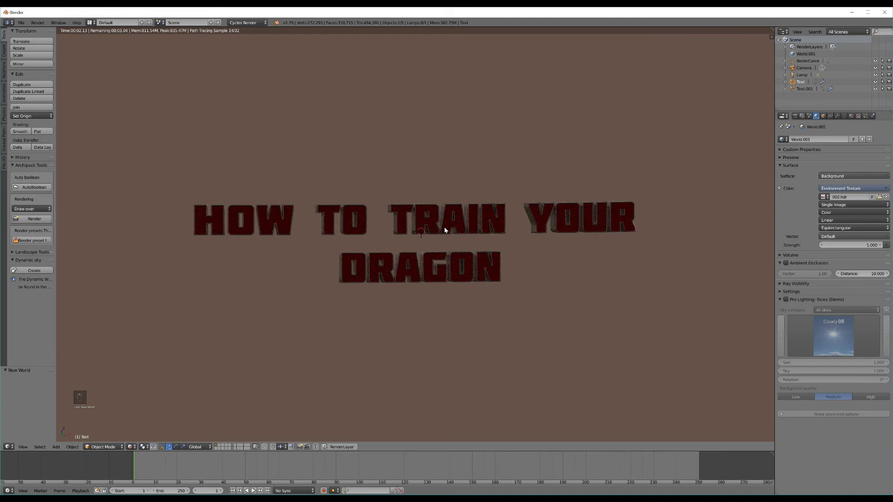
middle_click_drag(506, 219, 670, 277)
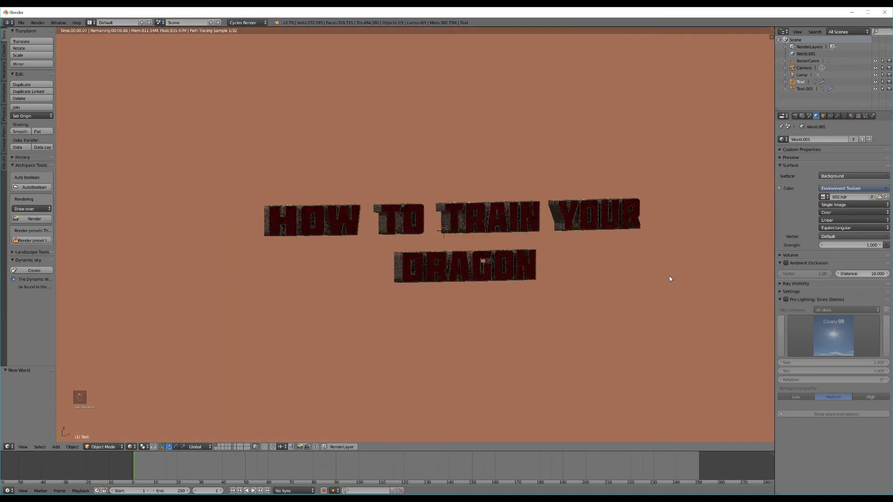
left_click(857, 246)
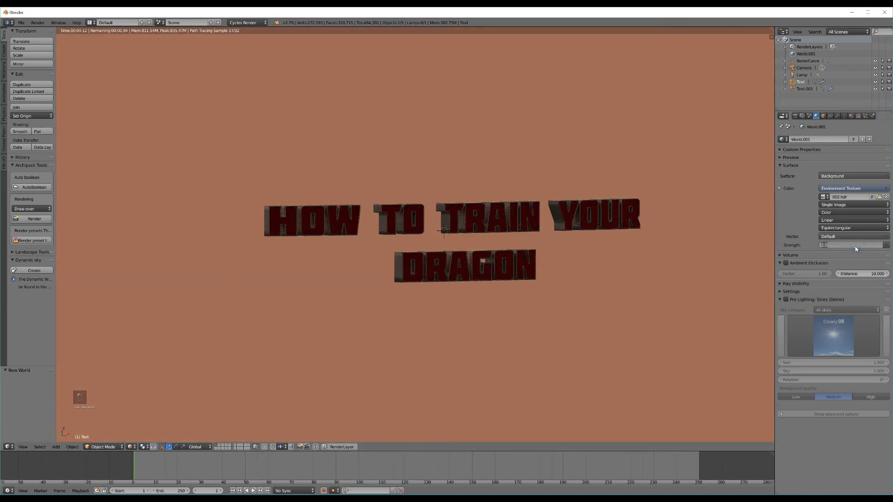
type("3")
key("Return")
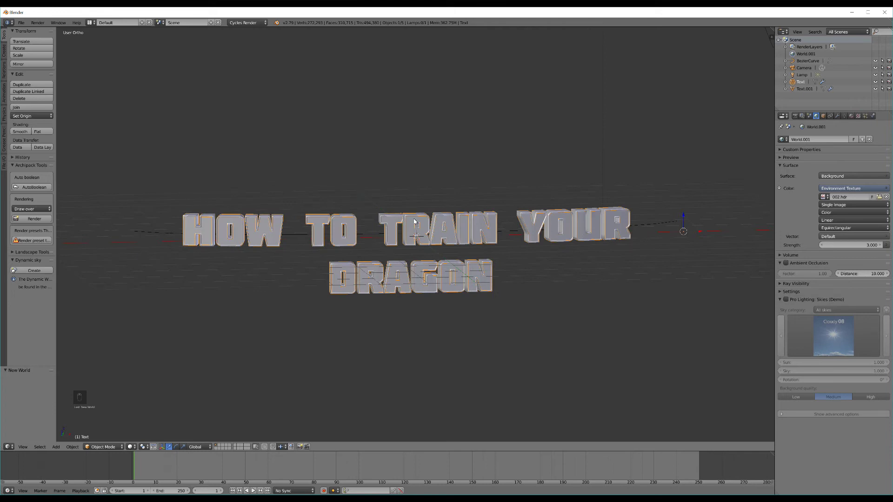
- Split off a Node Editor beside the 3D view, hide both areas' side panels and widen the node area
scroll(414, 221, "down", 3)
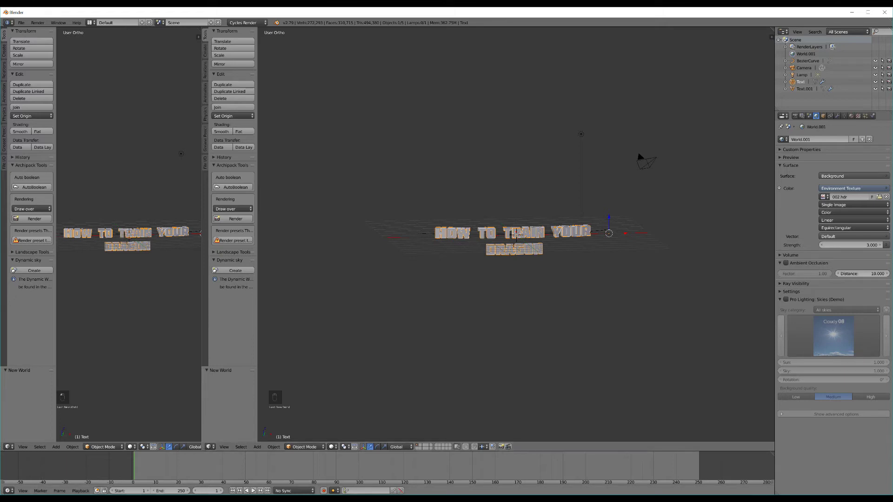
left_click(9, 446)
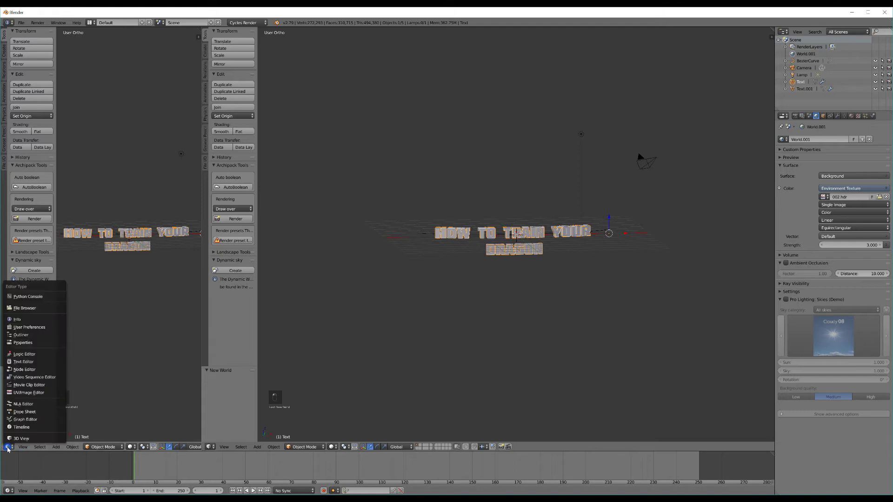
left_click(21, 369)
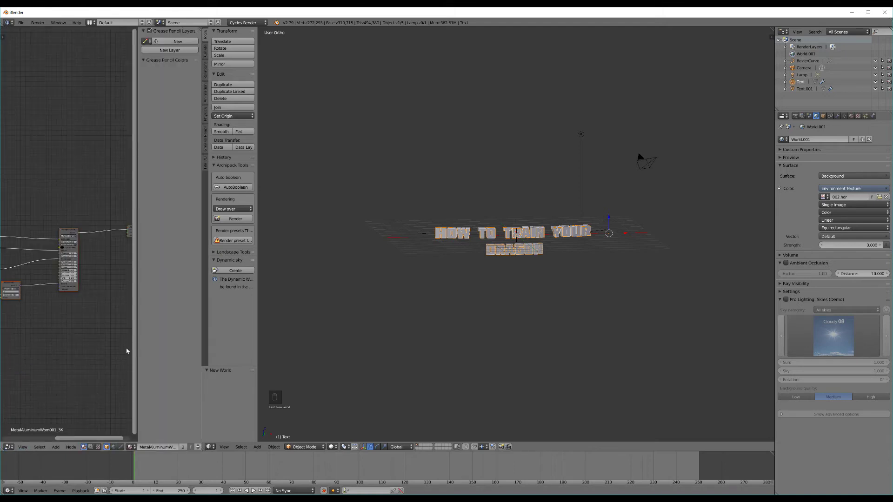
key("n")
key("t")
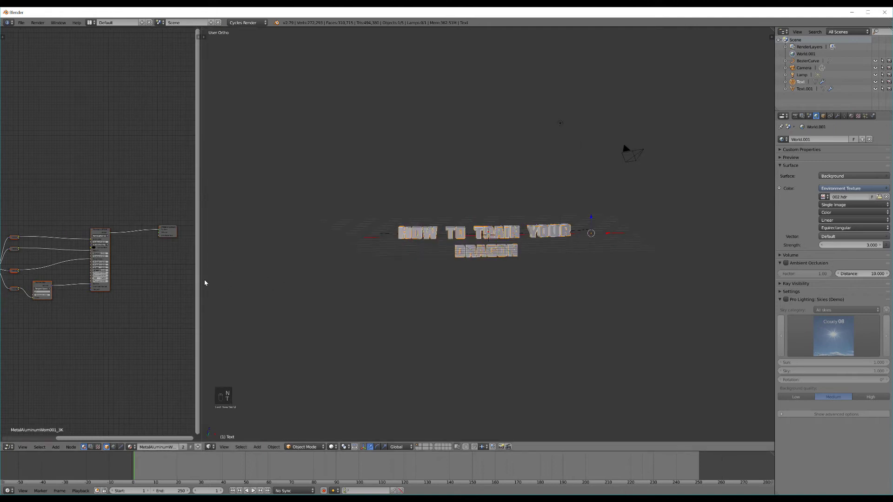
left_click_drag(201, 280, 298, 279)
scroll(185, 302, "up", 2)
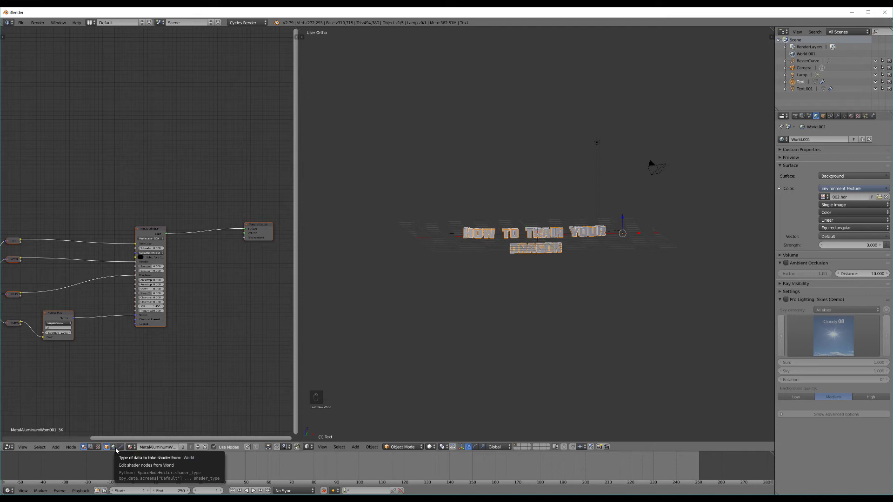
- In the world's shader nodes, add a Texture Coordinate node and connect its Object output to the Environment Texture's Vector input
left_click(115, 448)
scroll(83, 301, "up", 2)
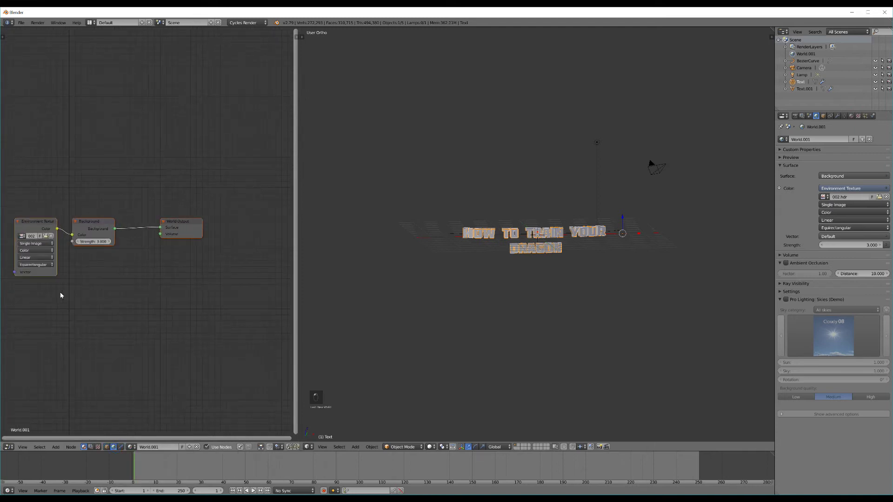
middle_click_drag(60, 295, 257, 291)
key("shift+a")
left_click(147, 229)
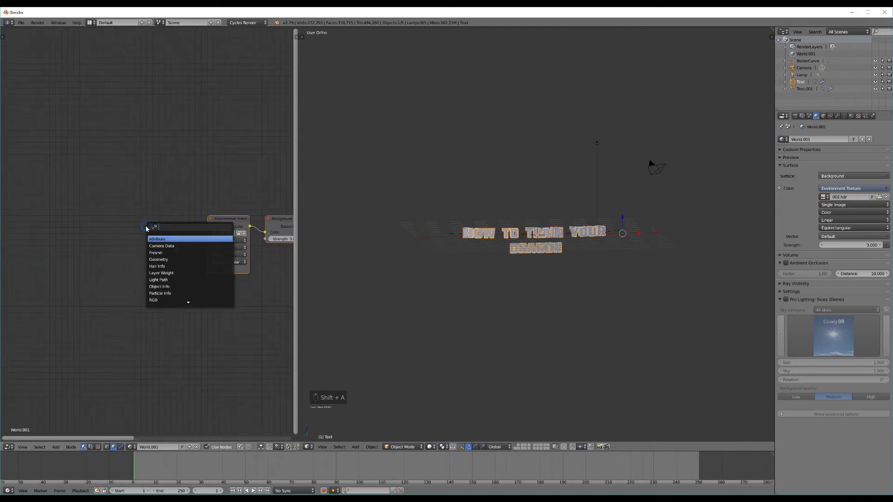
type("text")
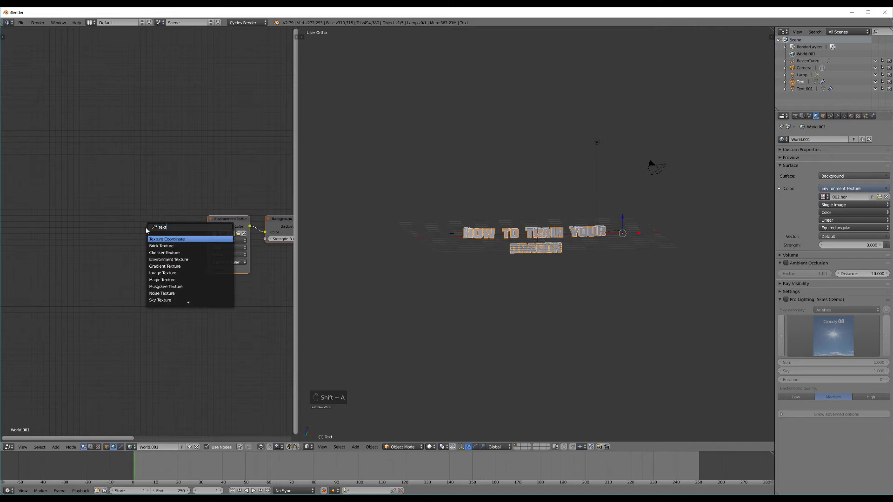
left_click(169, 240)
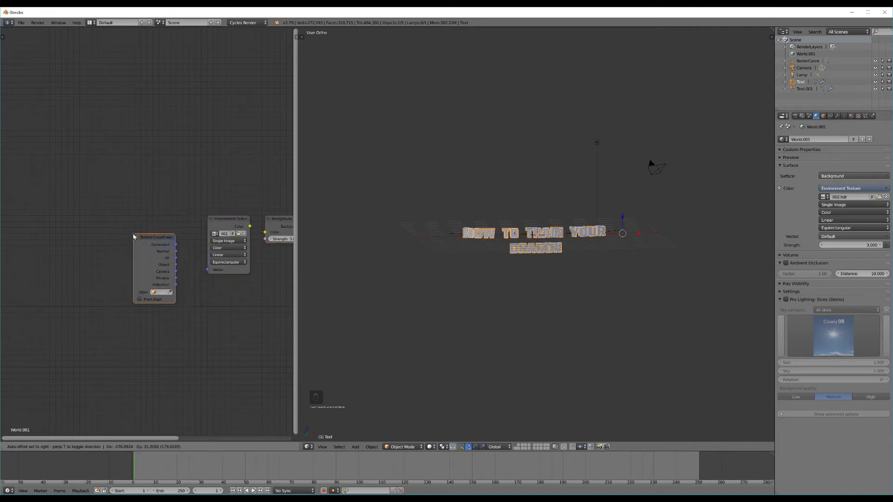
left_click(135, 235)
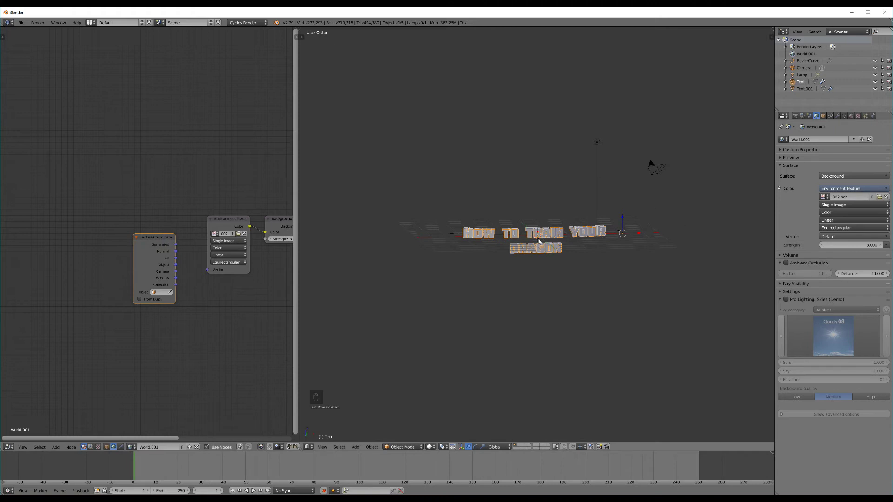
left_click_drag(176, 251, 207, 270)
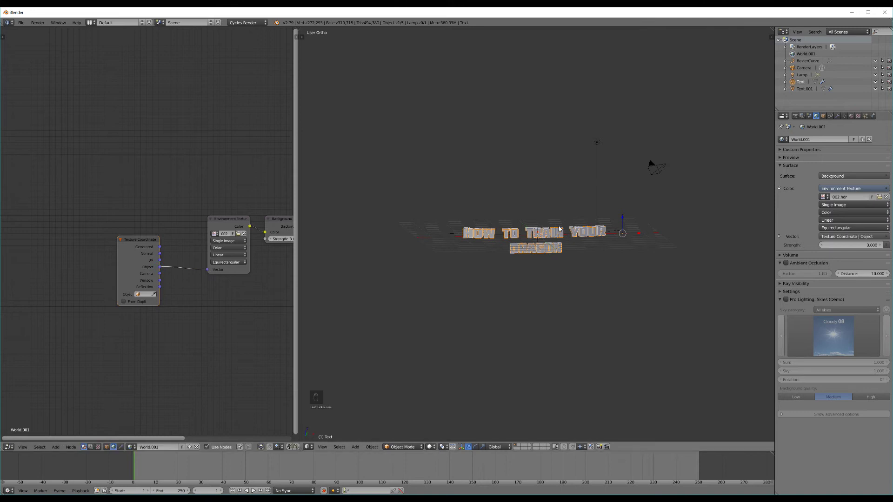
- Add a sphere empty around the title, scaled up about 5 times, and assign it as the Texture Coordinate node's object
key("shift+a")
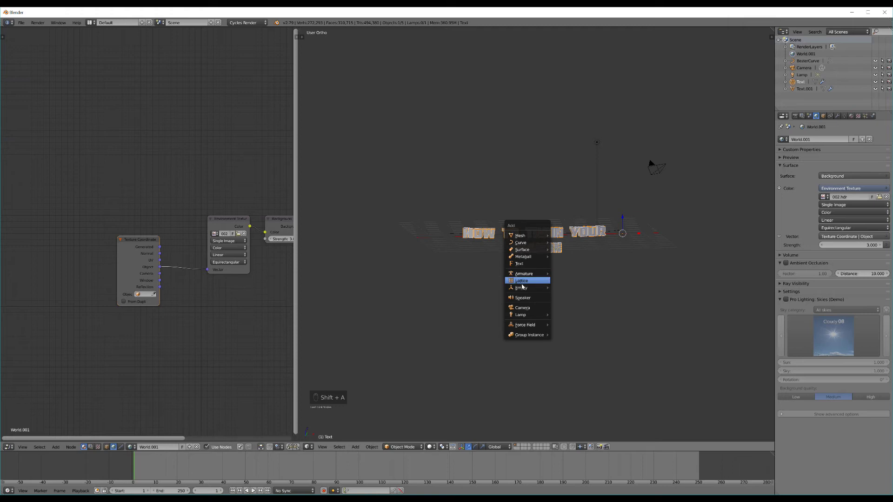
mouse_move(527, 288)
left_click(578, 326)
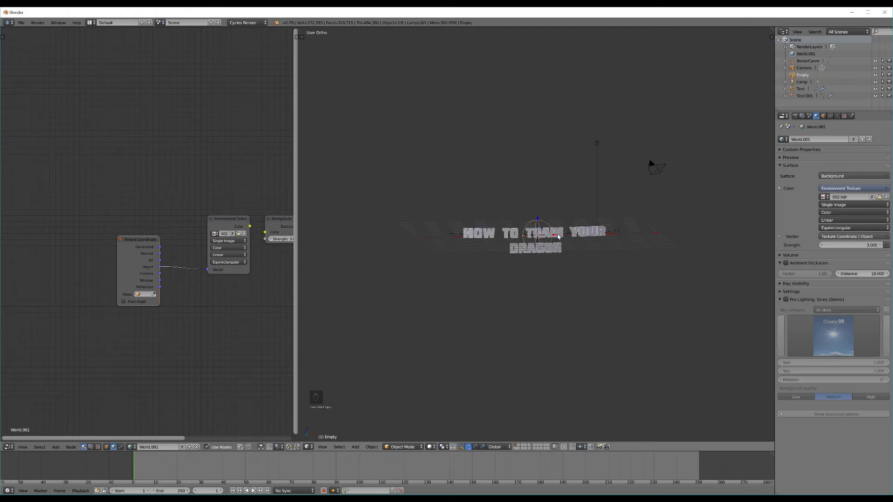
key("s")
left_click(632, 203)
middle_click_drag(559, 230, 535, 275)
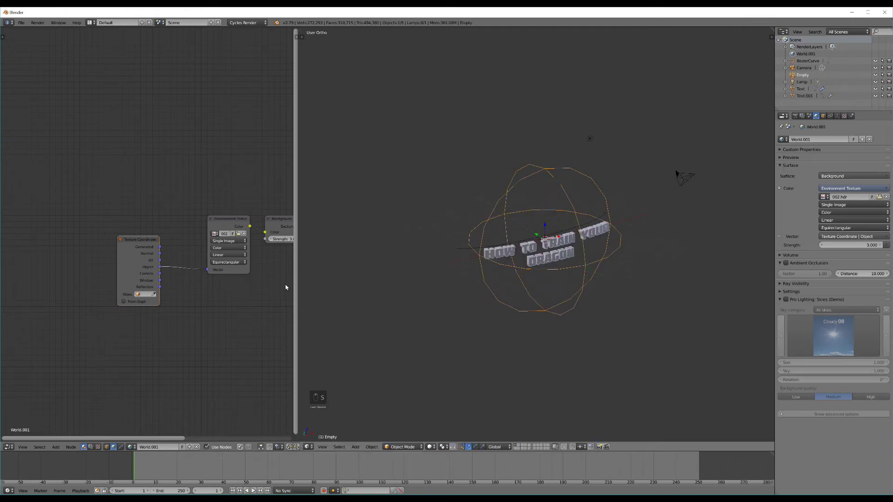
left_click(140, 295)
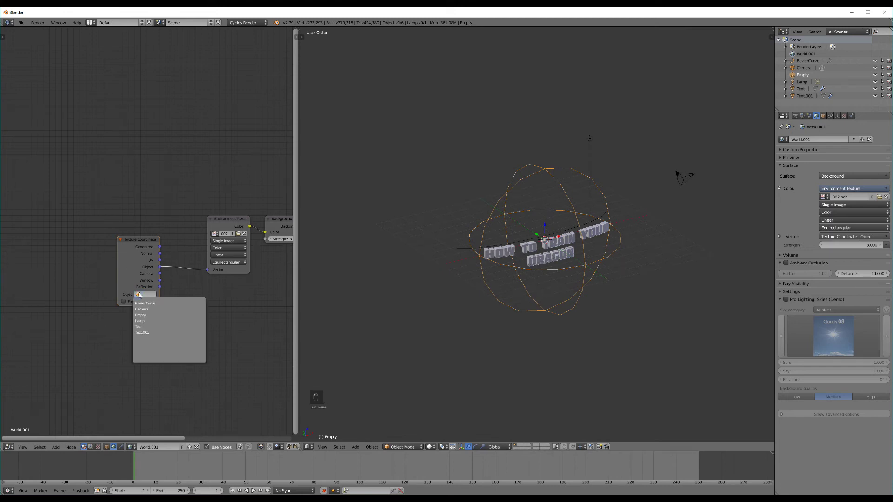
left_click(149, 314)
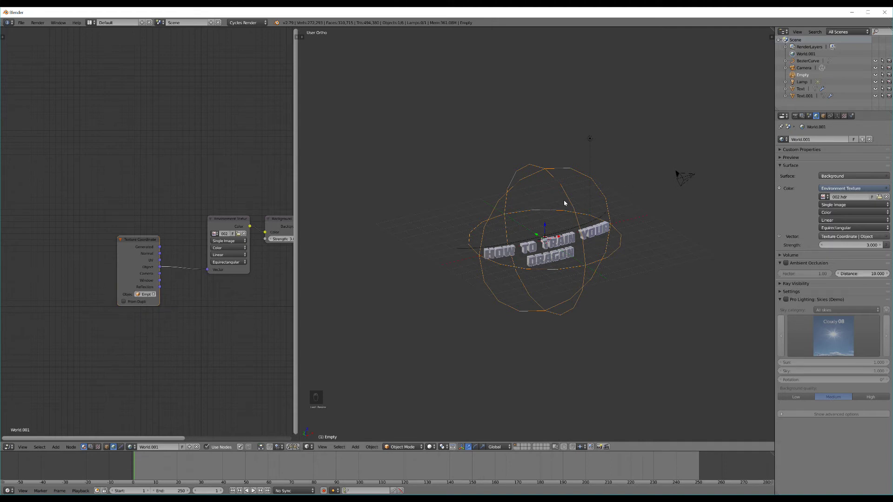
- Rotate the empty about 182° around the global Z axis to turn the HDR environment, checking the lighting in the rendered camera view
key("shift+z")
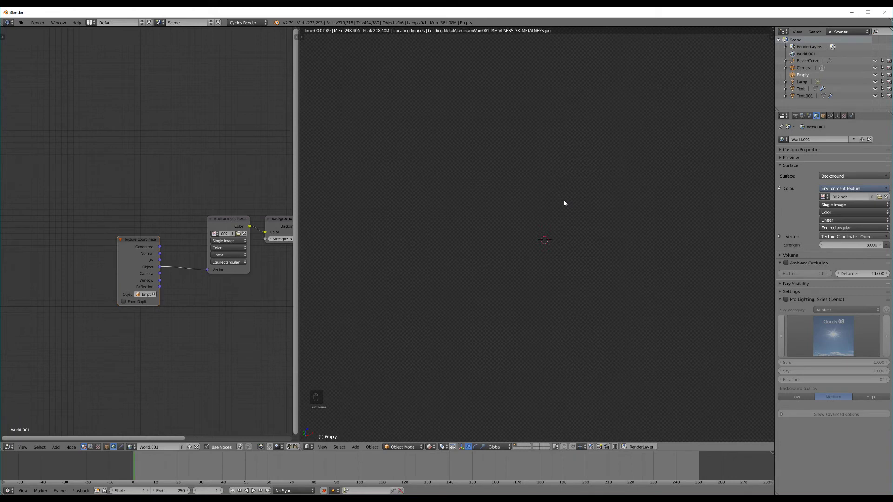
key("r")
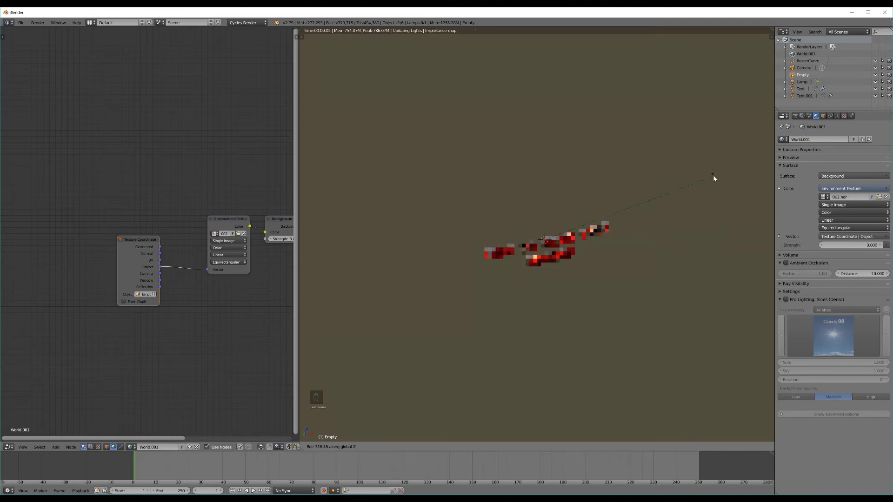
left_click(713, 178)
key("KP_0")
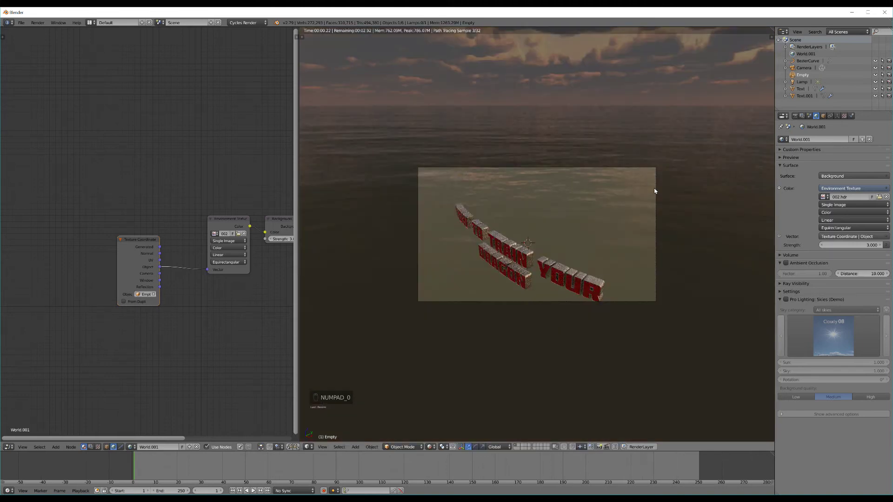
scroll(490, 165, "down", 6)
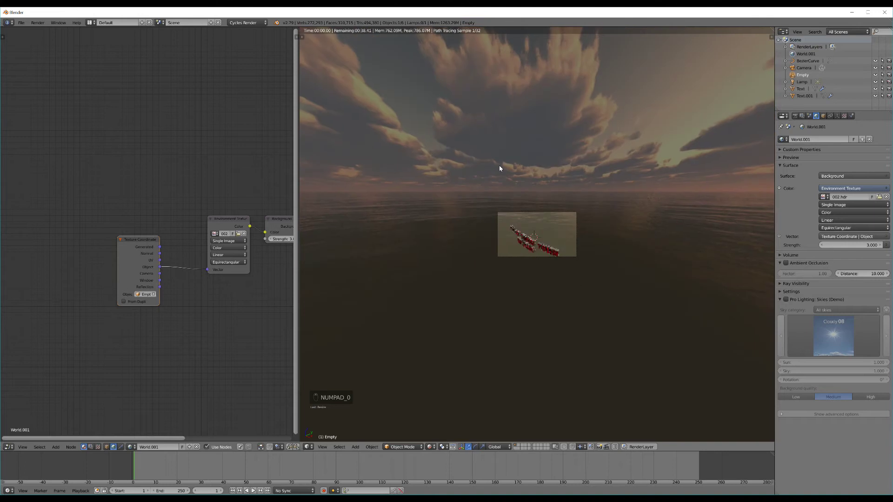
key("r")
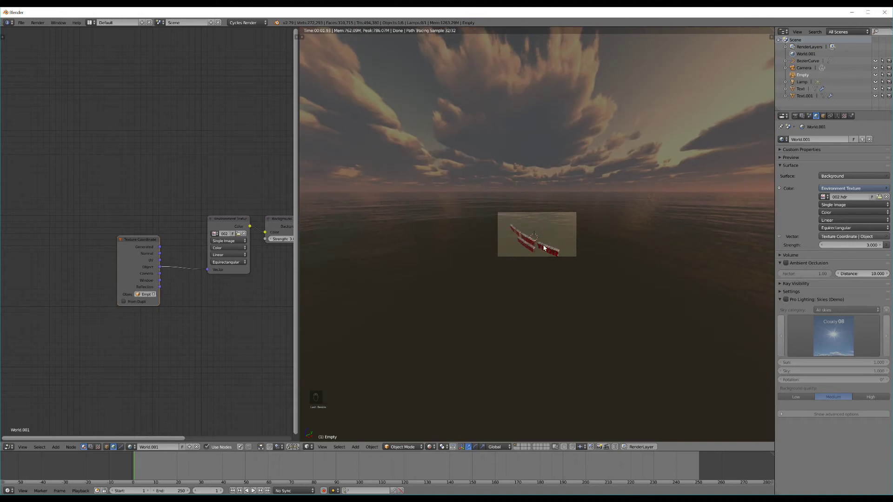
key("z")
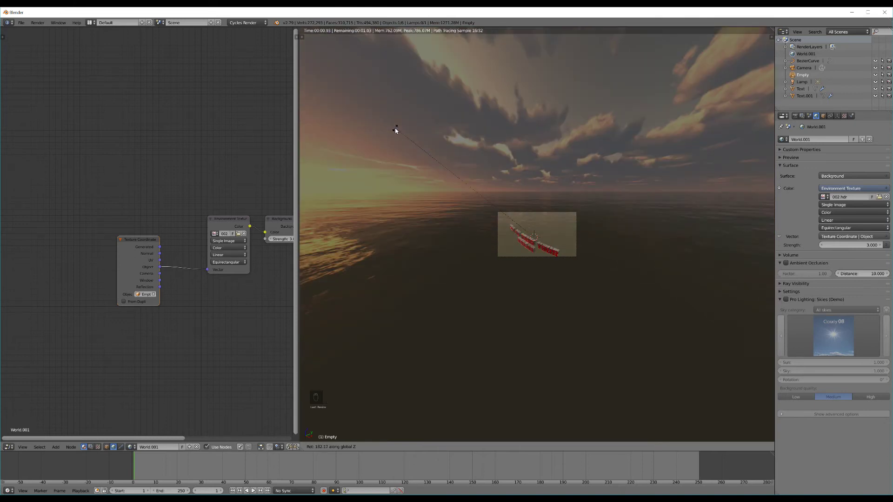
left_click(395, 130)
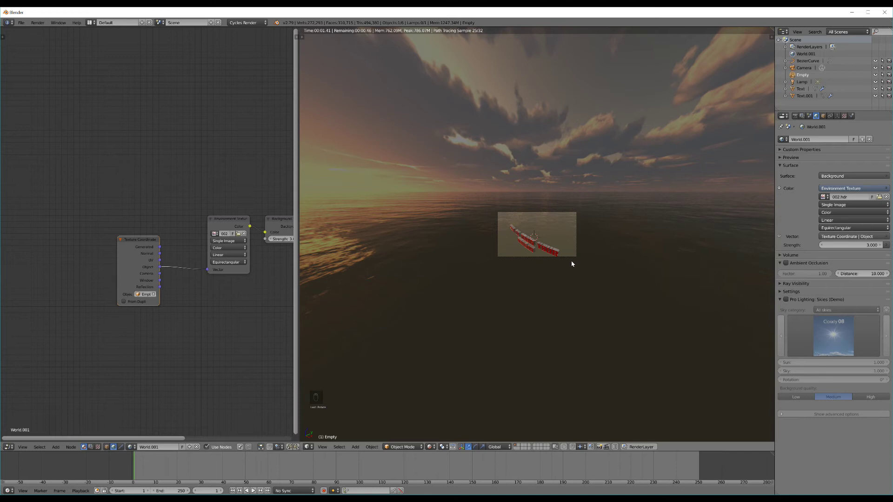
scroll(565, 261, "up", 8)
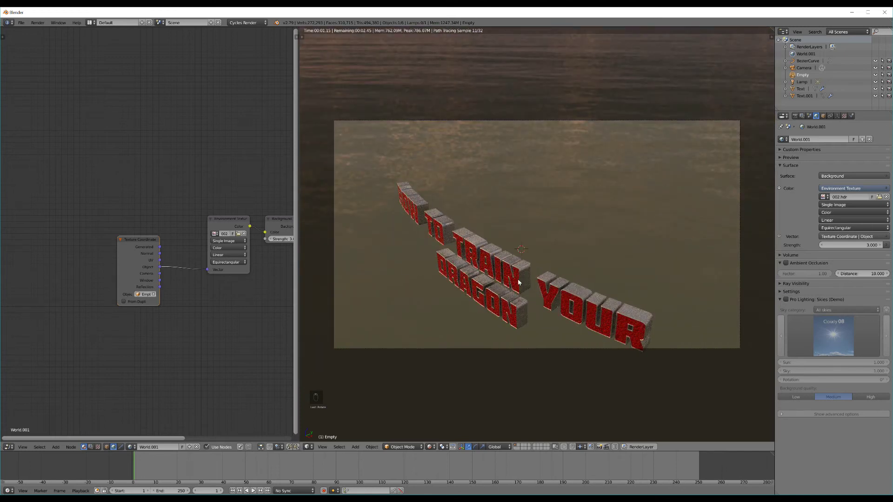
scroll(512, 272, "down", 5)
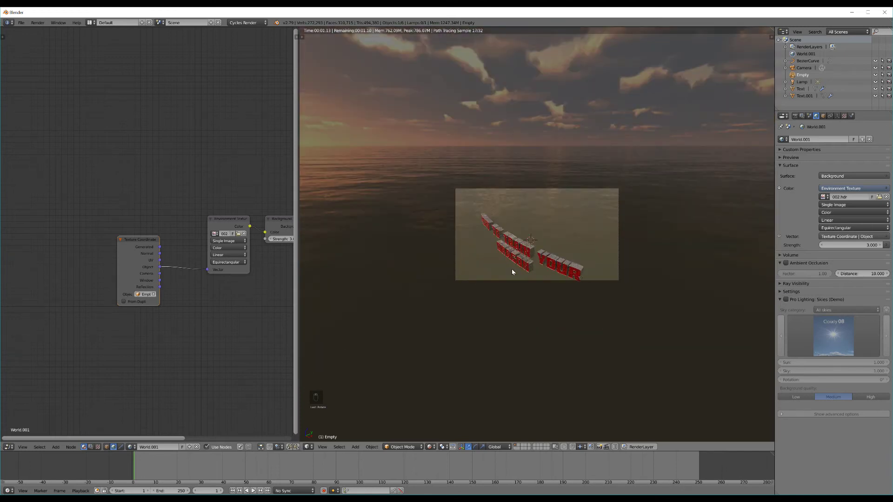
- Align the camera to the front view of the title and frame the text more closely with the camera locked to the view
key("KP_0")
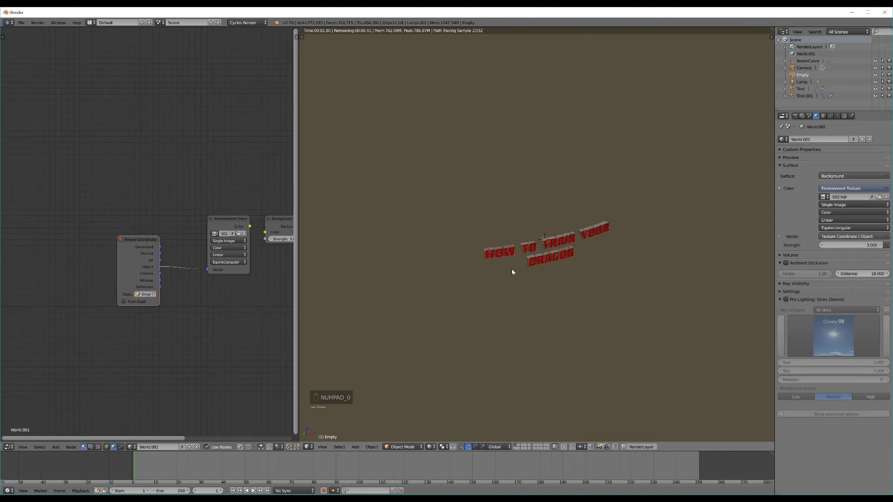
key("KP_1")
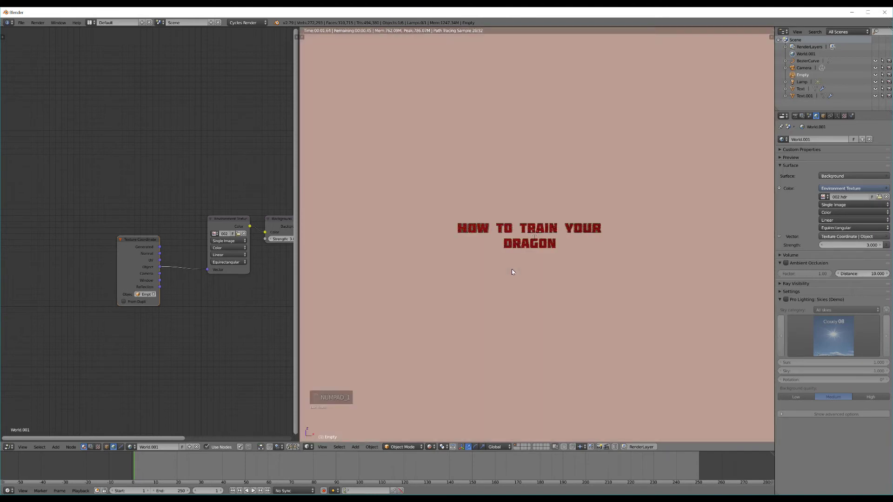
key("ctrl+alt+KP_0")
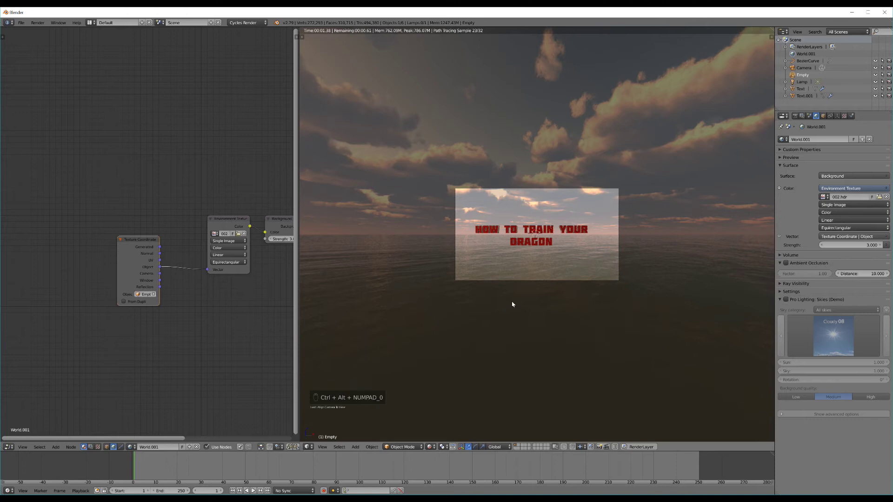
key("n")
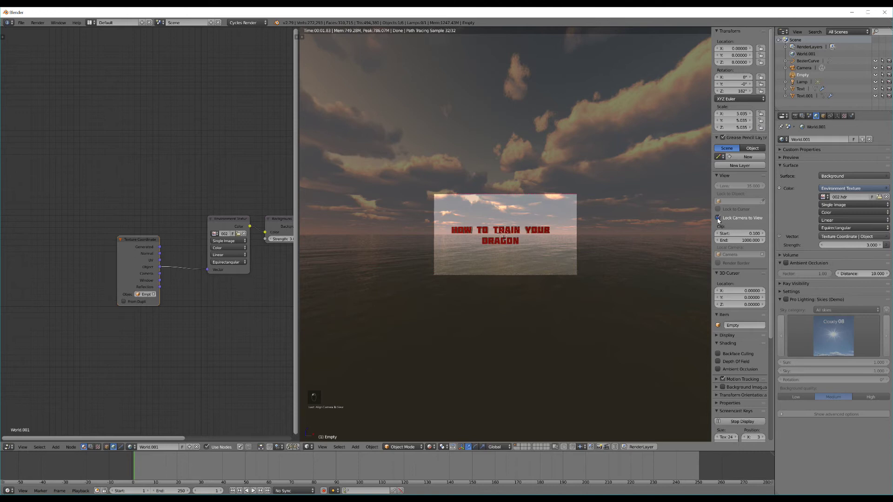
key("n")
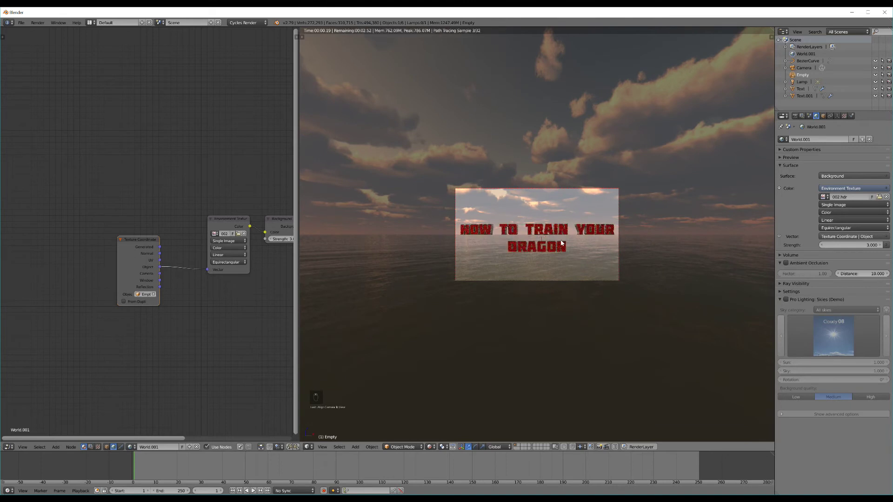
- Make the film background transparent, set the render samples to 100 and return the 3D view to solid shading
left_click(794, 116)
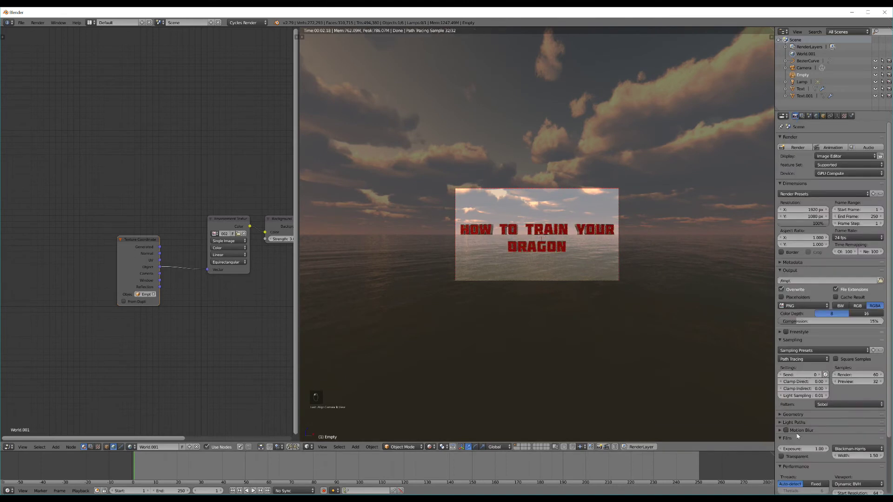
left_click(781, 457)
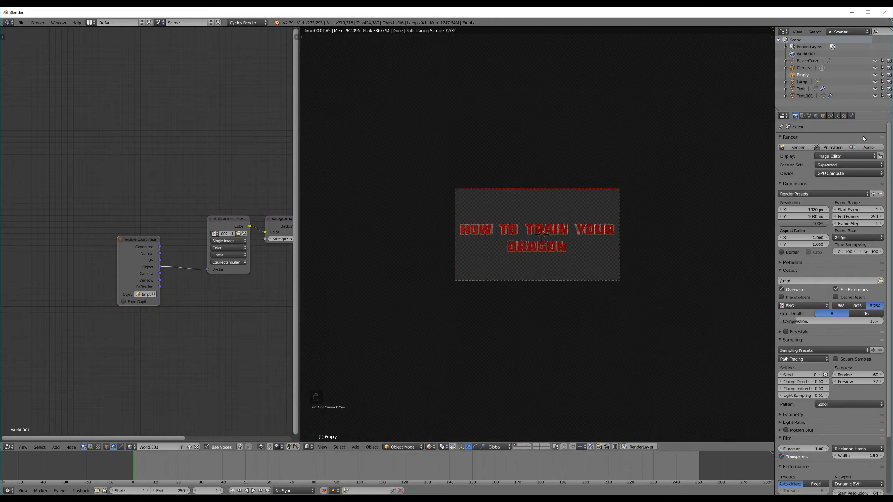
left_click(802, 117)
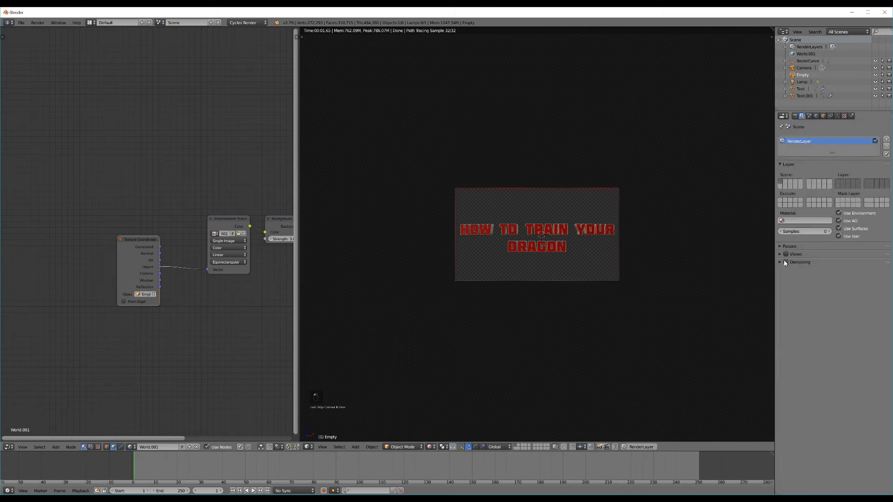
left_click(795, 116)
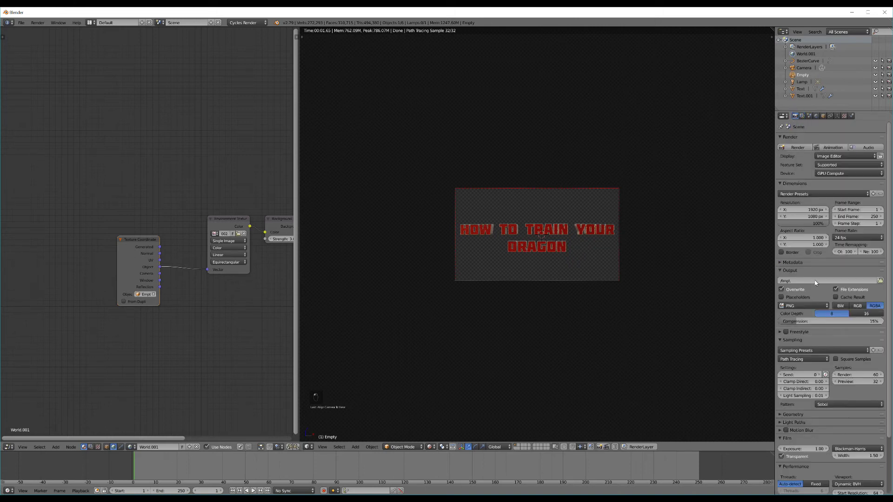
left_click(854, 375)
type("100")
key("Return")
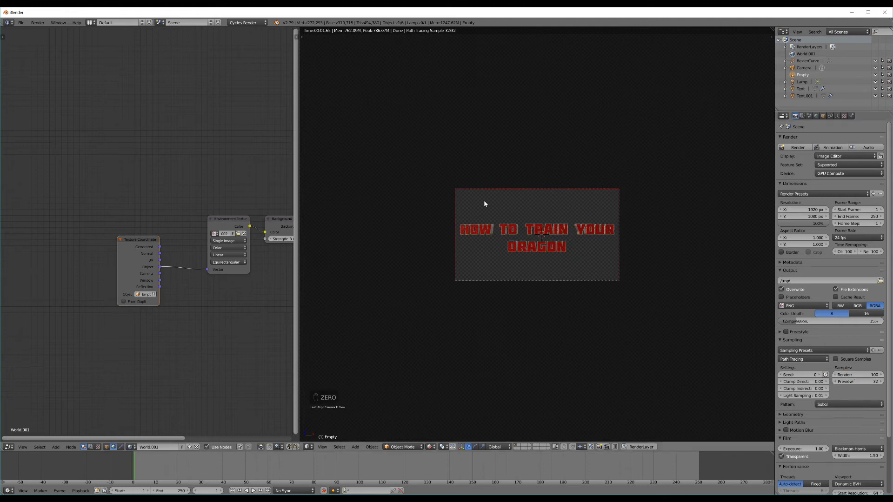
key("shift+z")
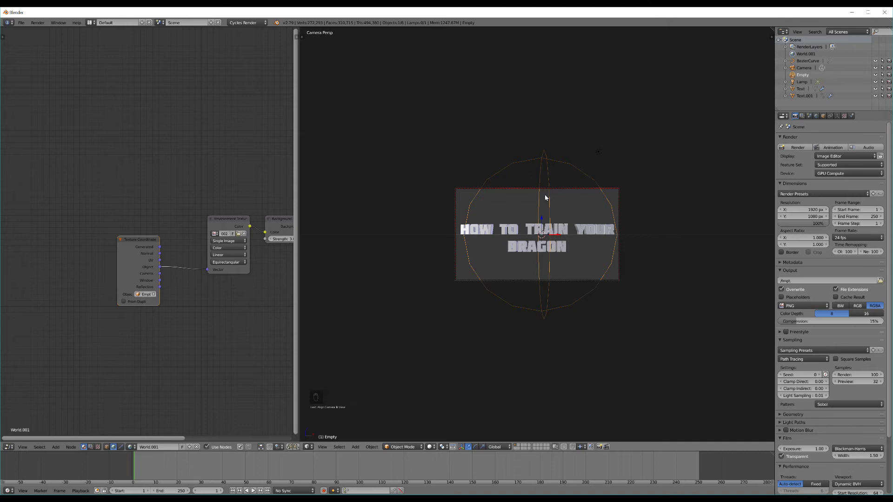
- In the Compositing layout, enable Use Nodes and Backdrop, and move the Render Layers node farther from the Composite node
left_click(90, 22)
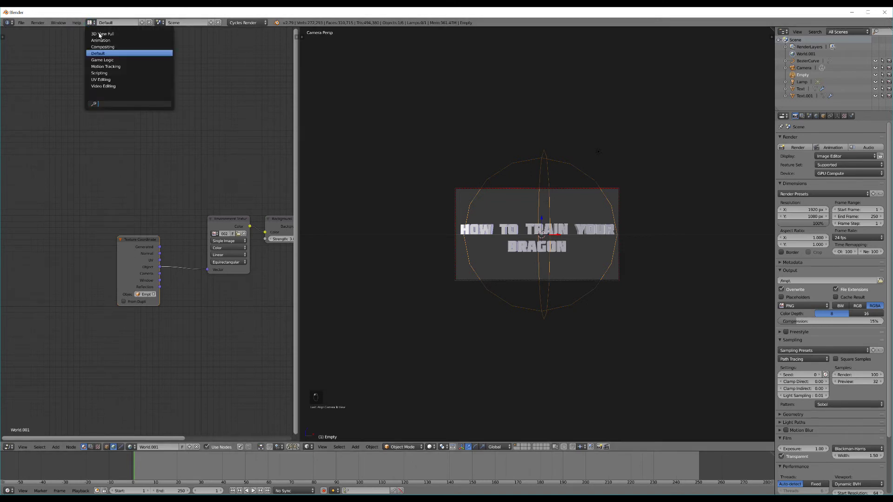
left_click(102, 46)
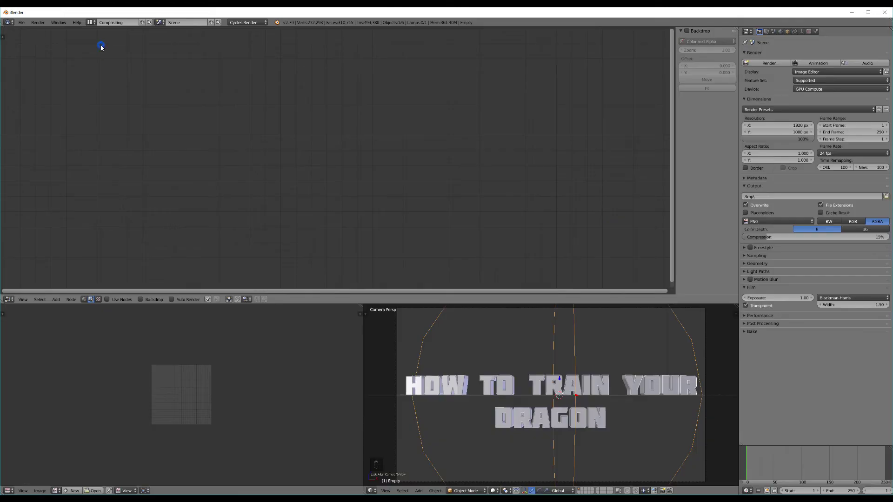
left_click(120, 300)
left_click(140, 300)
scroll(254, 157, "down", 4)
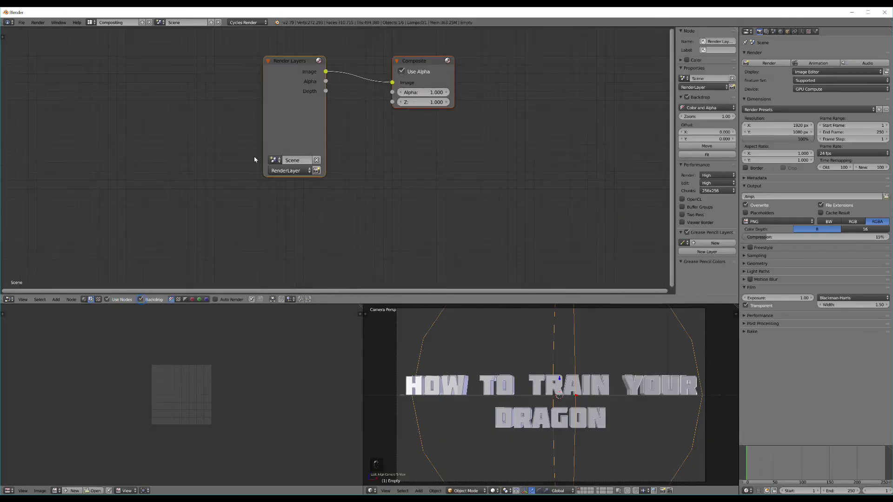
left_click_drag(293, 120, 85, 137)
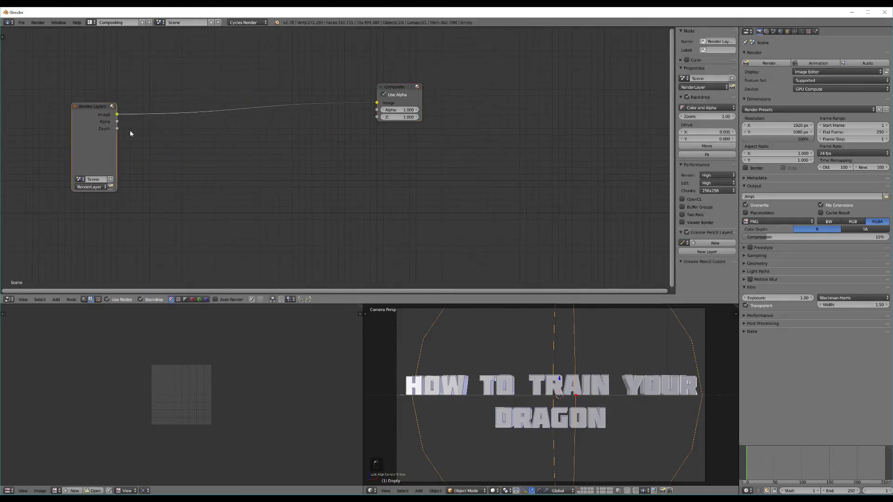
- Render the title image and spread the Render Layers and Composite nodes farther apart
middle_click_drag(130, 131, 443, 101)
left_click_drag(471, 91, 544, 101)
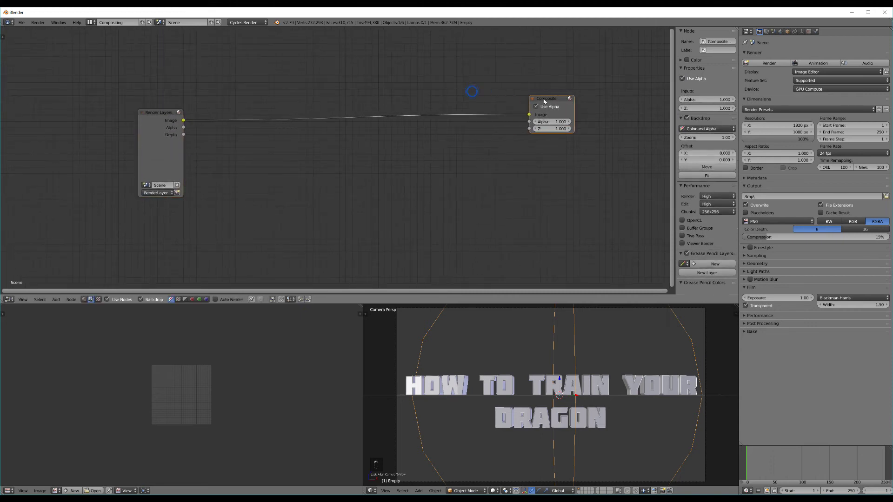
left_click(768, 63)
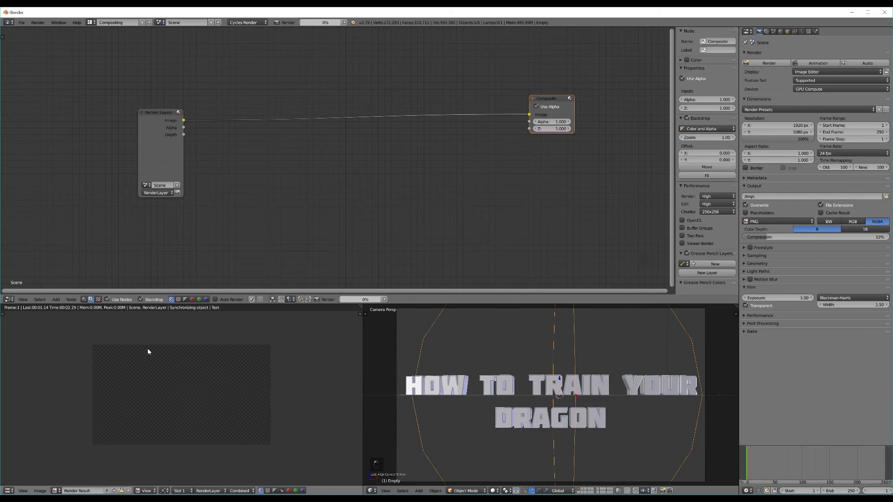
left_click_drag(160, 113, 110, 122)
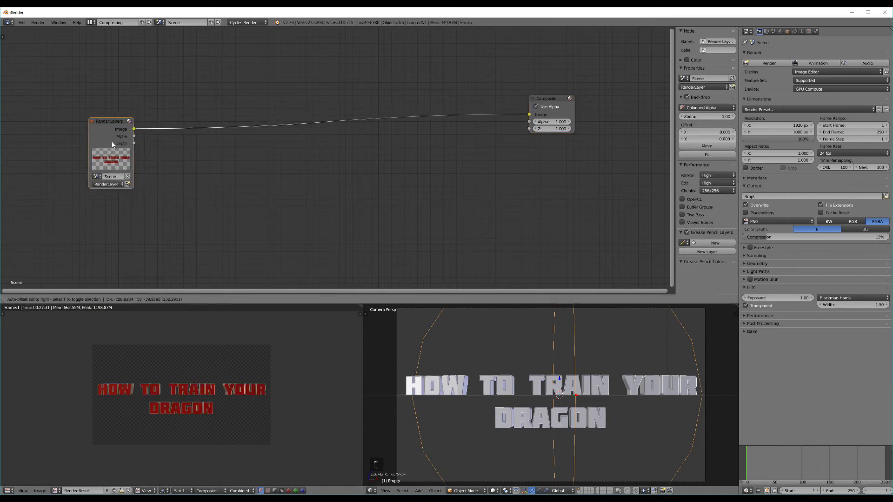
middle_click_drag(197, 174, 261, 169)
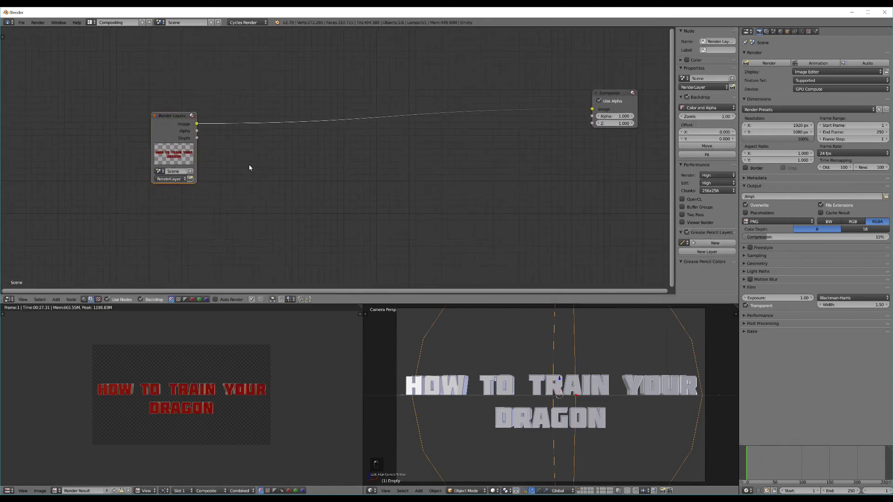
- Insert an Alpha Over node between the Render Layers and Composite nodes, and move Render Layers farther from it
key("shift+a")
left_click(237, 165)
type("alp")
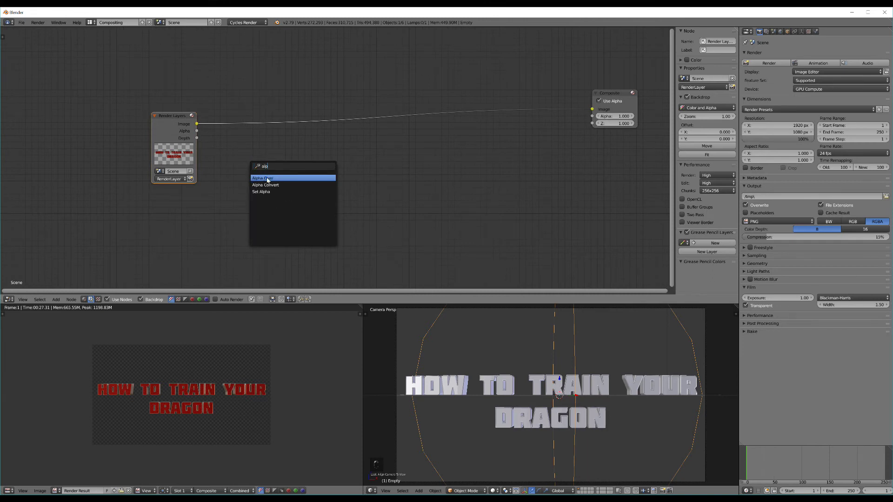
left_click(261, 178)
left_click(320, 108)
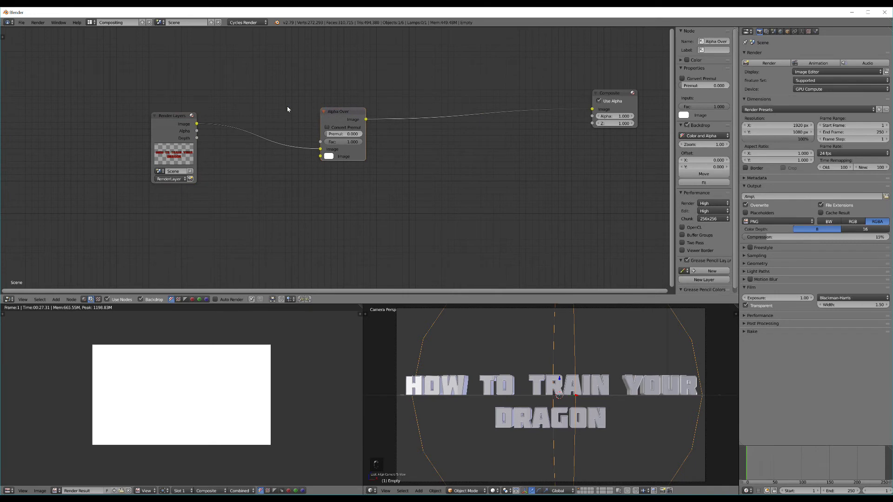
scroll(154, 126, "down", 2)
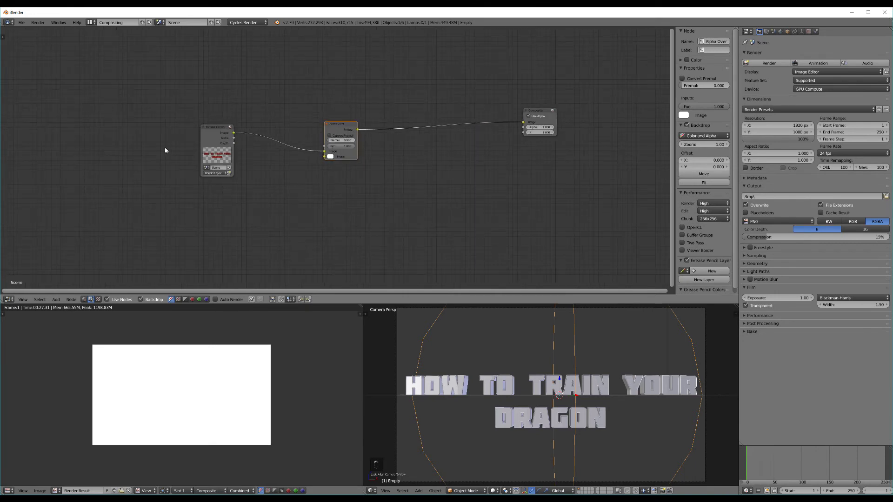
left_click_drag(212, 144, 173, 131)
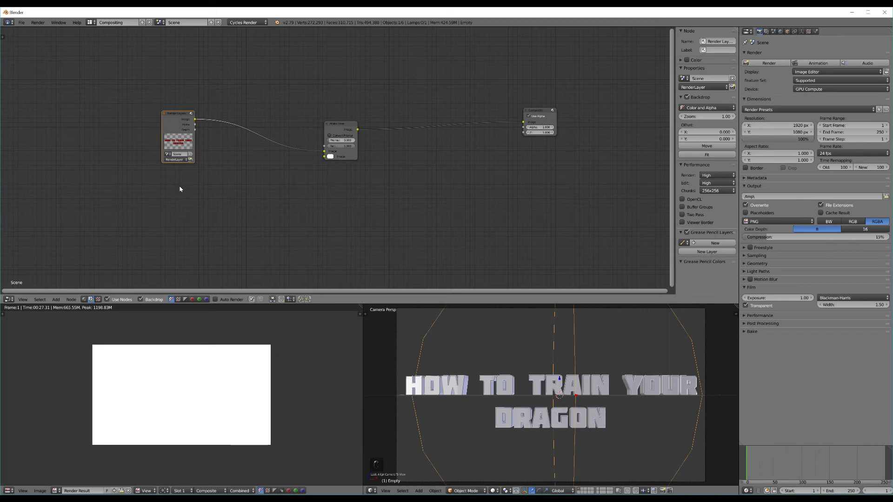
- Add a Movie Clip node below the Render Layers node
scroll(179, 189, "up", 2)
key("shift+a")
left_click(210, 190)
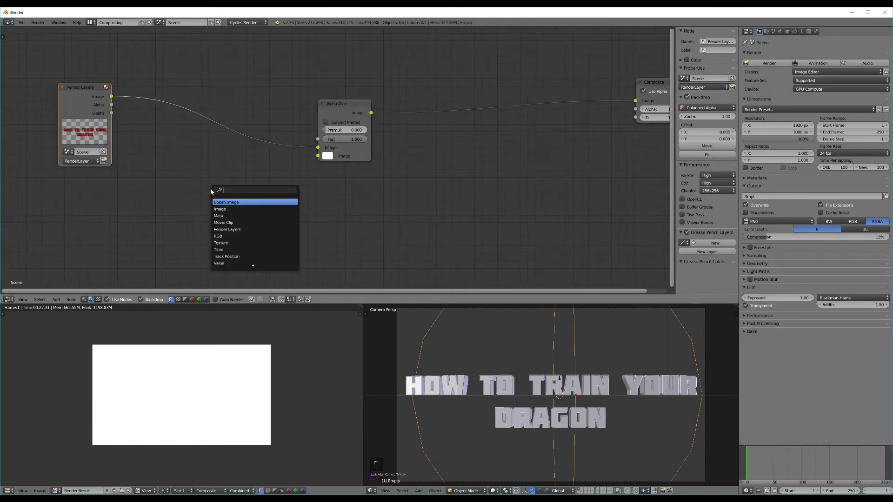
type("mo")
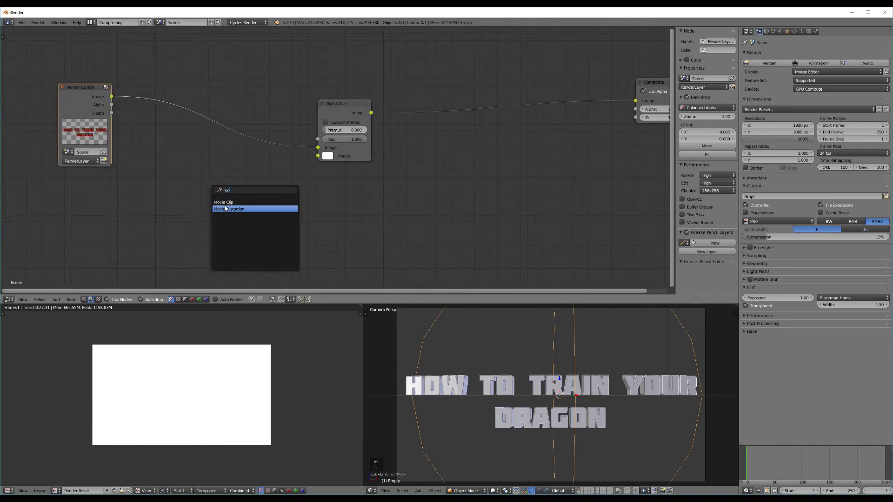
left_click(215, 201)
left_click(164, 224)
scroll(163, 225, "down", 2)
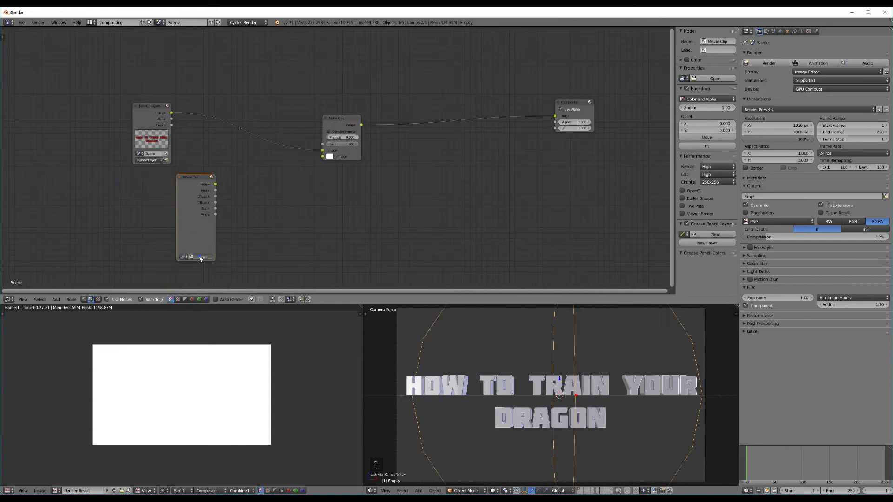
- Load Explosion Fireball Massive.mov from the Explosion Elements folder into the Movie Clip node
left_click(200, 255)
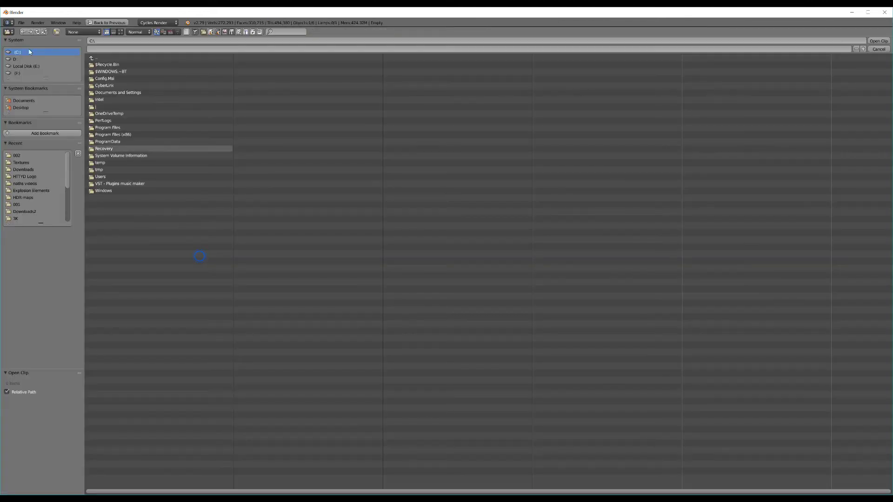
left_click(35, 184)
left_click(37, 191)
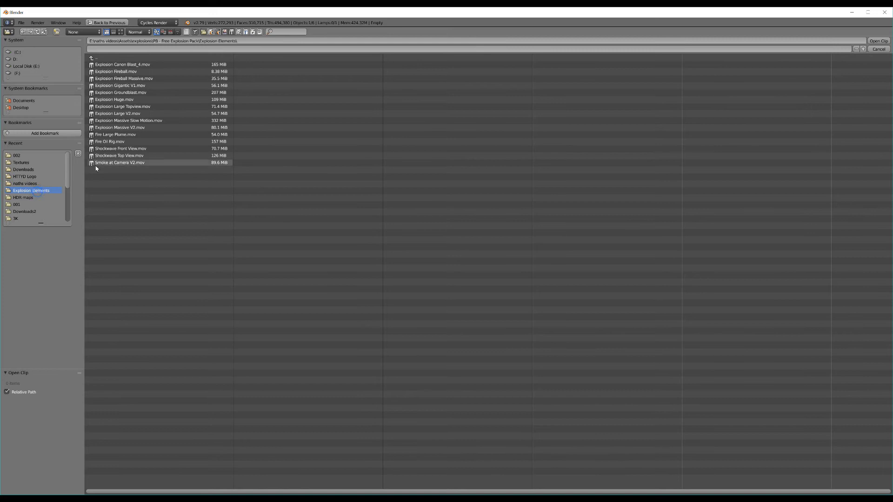
left_click(121, 32)
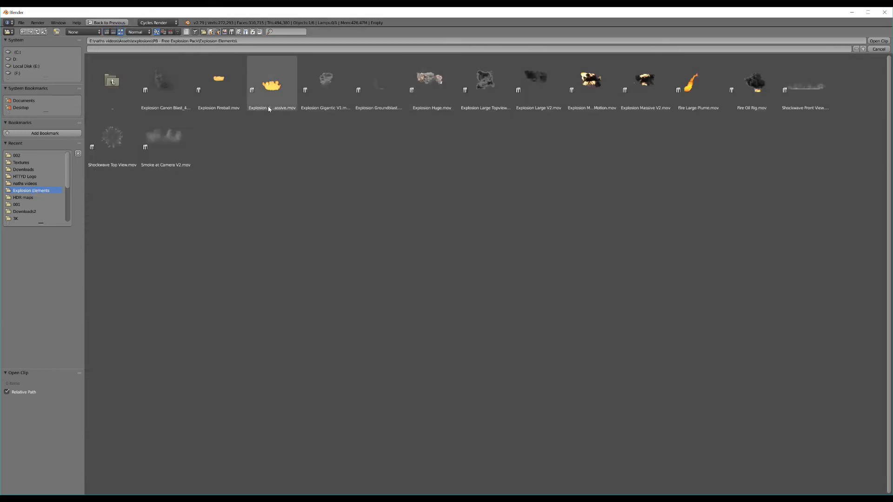
left_click(107, 31)
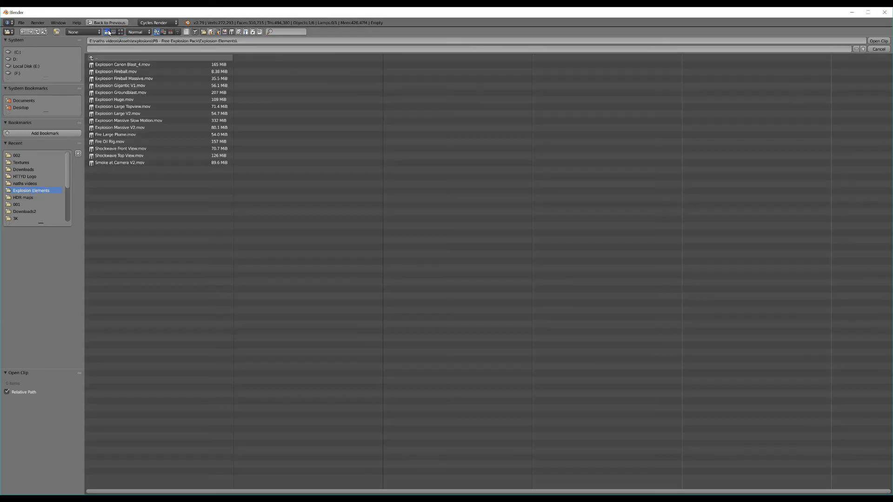
left_click(161, 79)
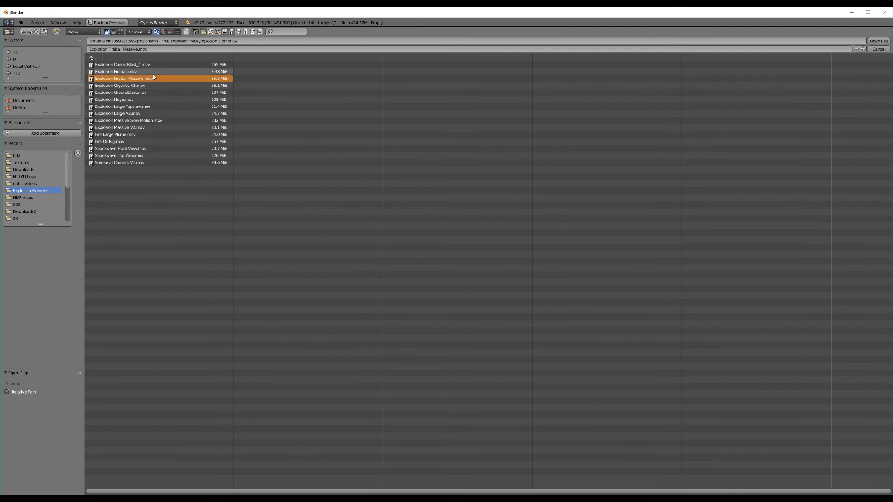
left_click(878, 41)
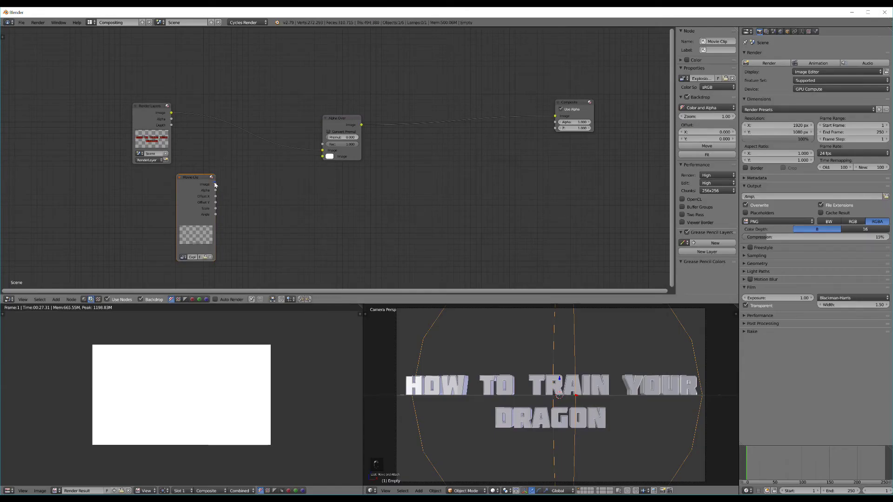
- Connect the Movie Clip image to the Alpha Over node's second image input and preview the result through a Viewer node
left_click_drag(215, 185, 322, 157)
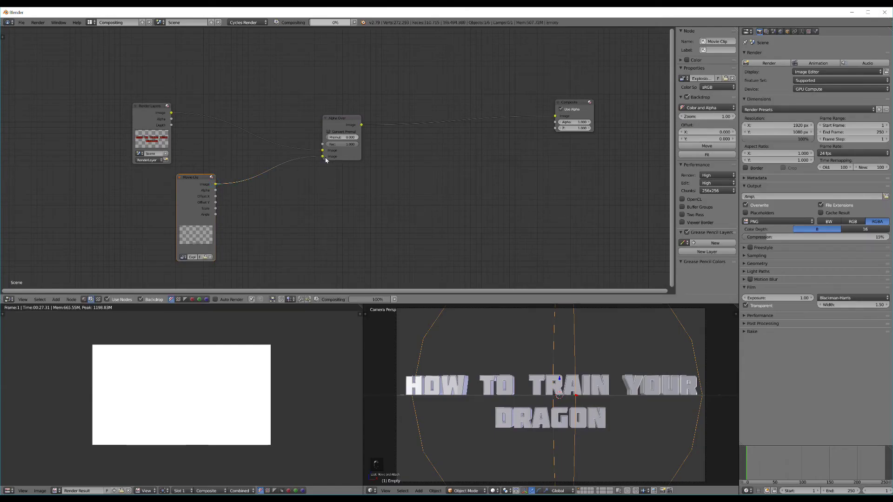
left_click(348, 120, "ctrl+shift")
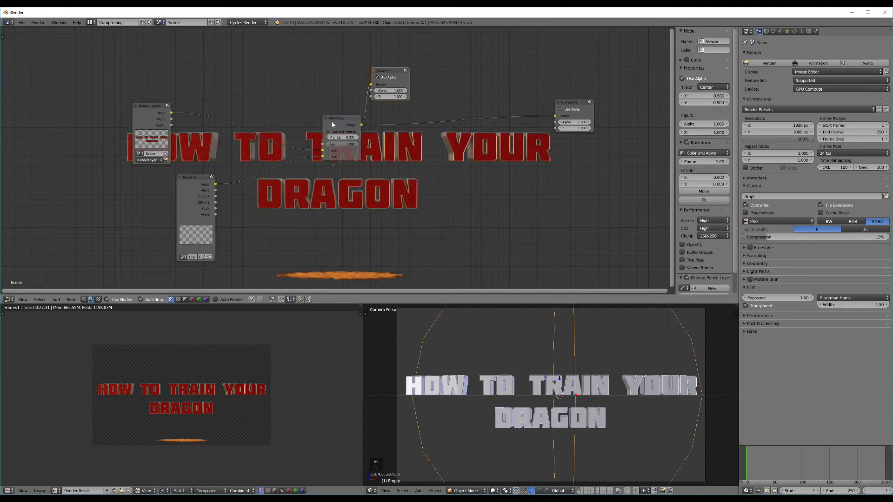
- Move the Alpha Over node slightly closer to its input nodes and set its Premul to 1.000
left_click_drag(343, 119, 316, 129)
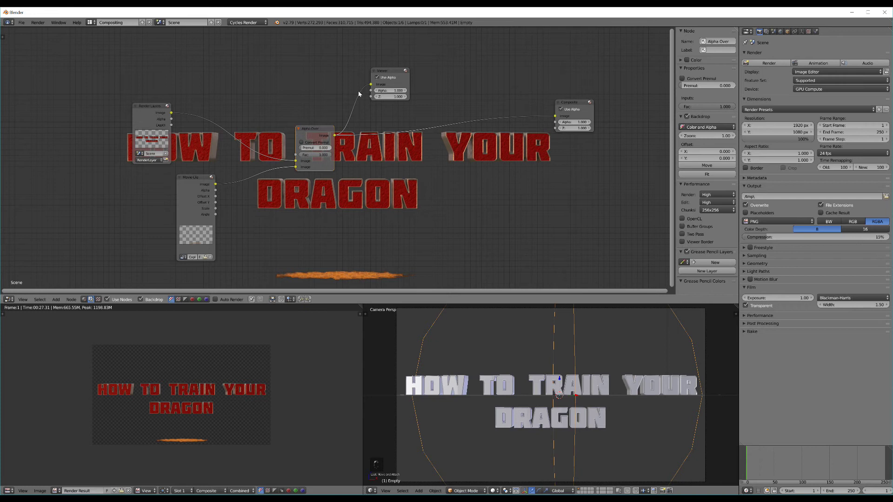
middle_click_drag(410, 157, 371, 156)
left_click_drag(272, 154, 371, 156)
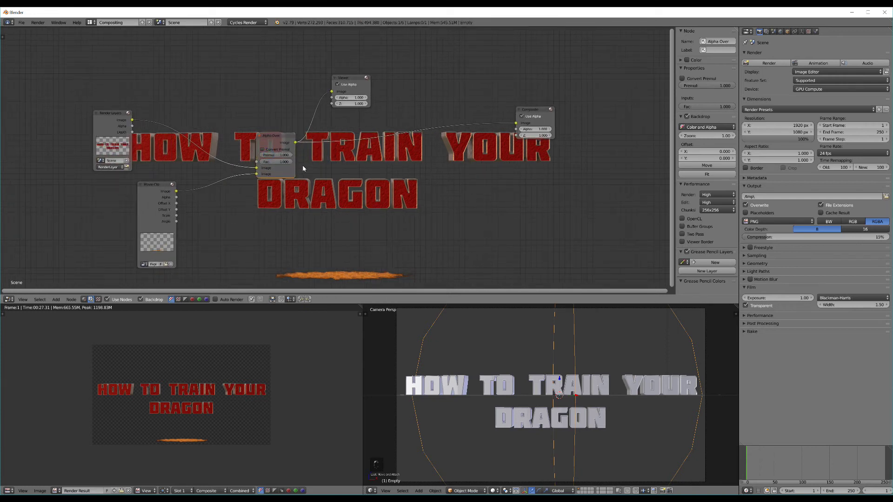
- Insert a Scale node between the Movie Clip and Alpha Over nodes
middle_click_drag(317, 165, 227, 182)
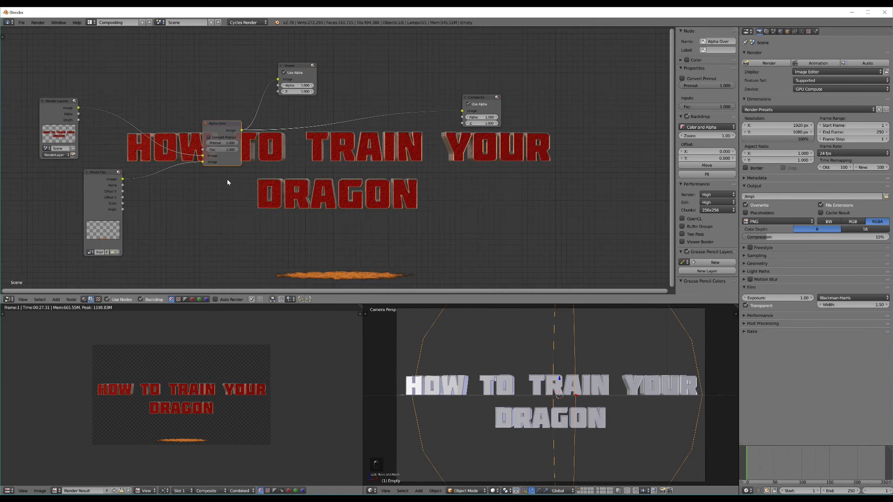
key("shift+a")
left_click(184, 205)
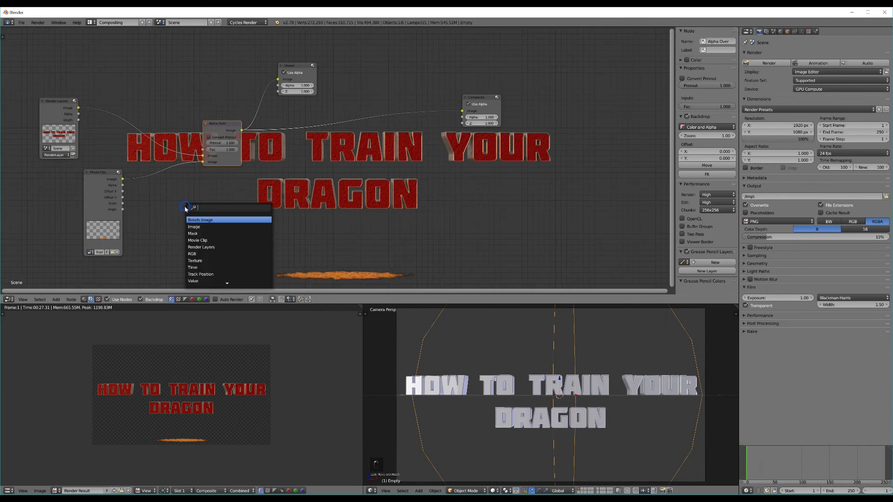
type("scale")
key("Return")
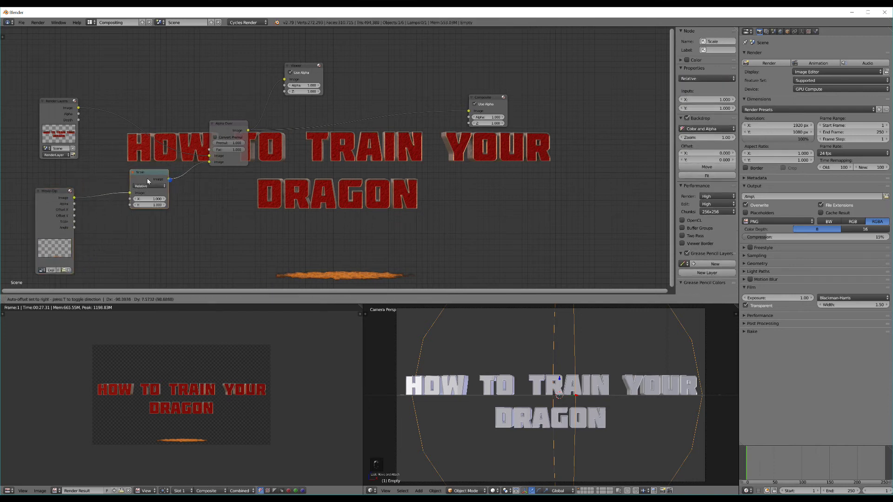
left_click(141, 180)
- Set the Scale node's X and Y factors to 2.5
left_click(145, 198)
type("1.0")
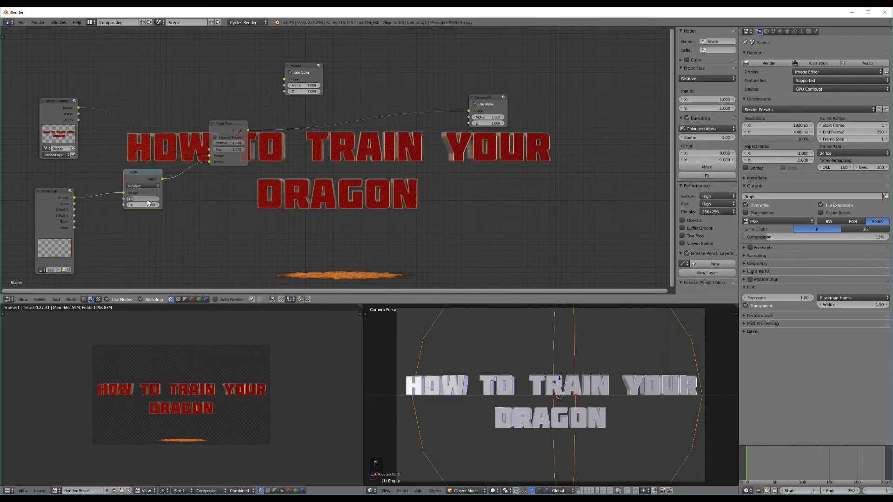
key("Return")
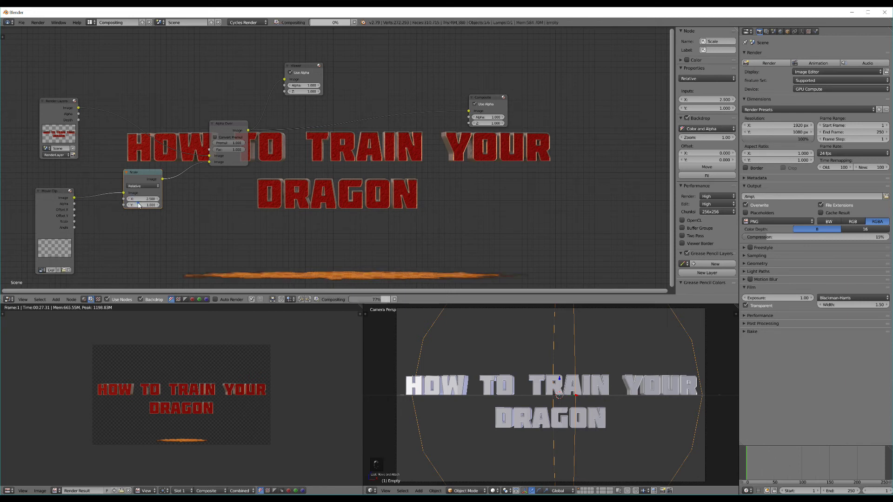
left_click(143, 205)
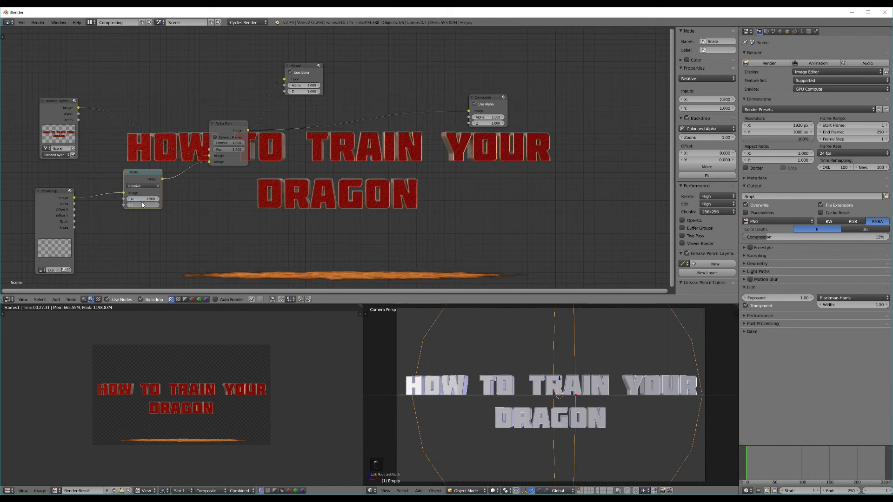
type("2.5")
key("Return")
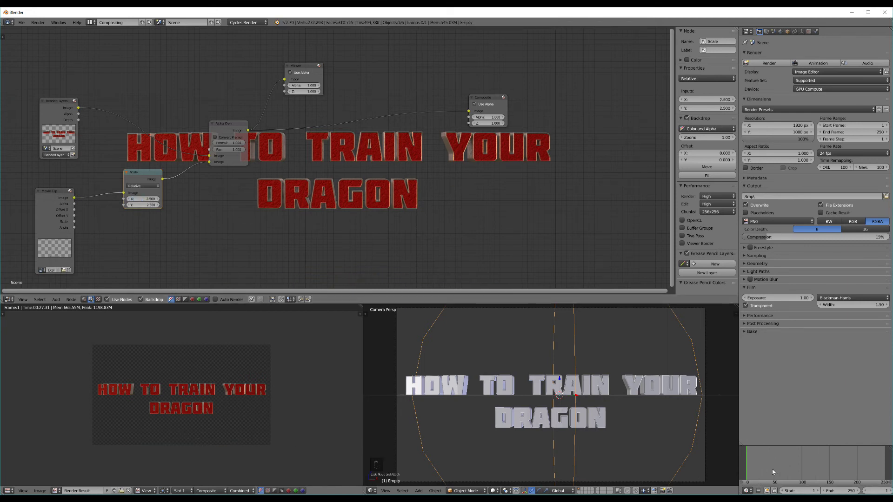
- Go to frame 70 on the timeline and move the Movie Clip node farther from the Scale node
left_click(785, 471)
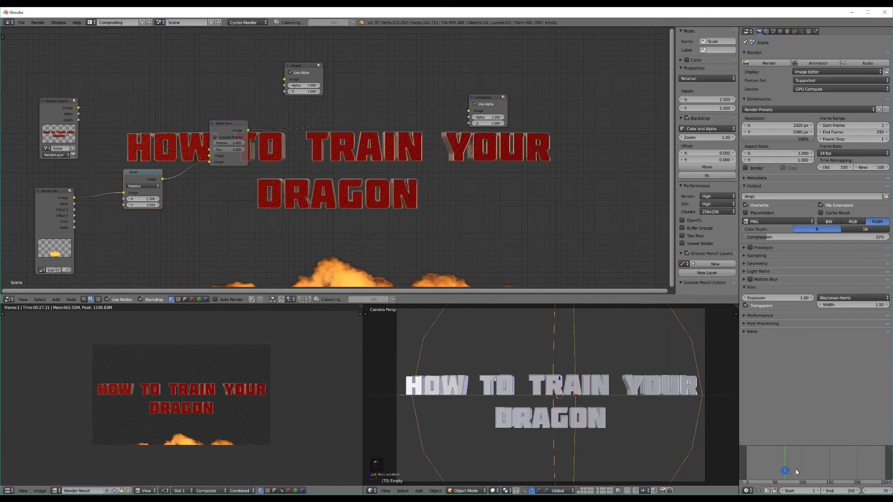
middle_click_drag(96, 193, 169, 168)
left_click_drag(135, 179, 91, 183)
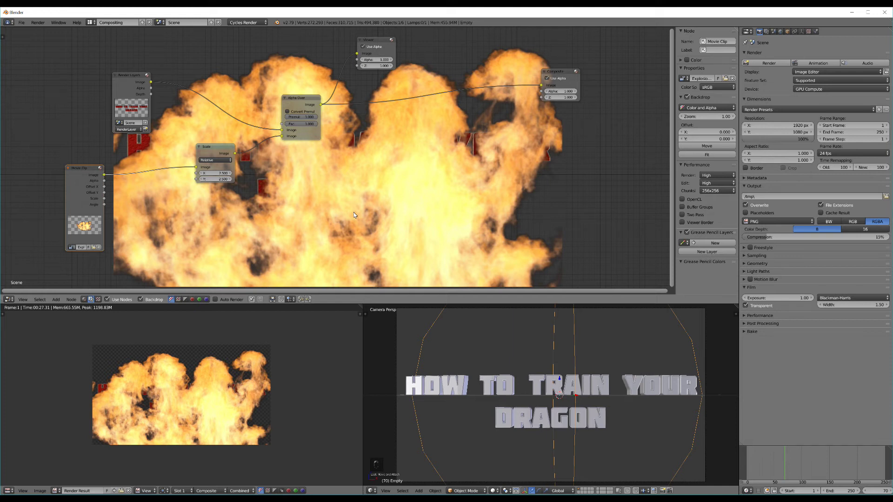
- Insert a Difference Key node between the Movie Clip and Scale nodes and set its Image 2 color to black
key("shift+a")
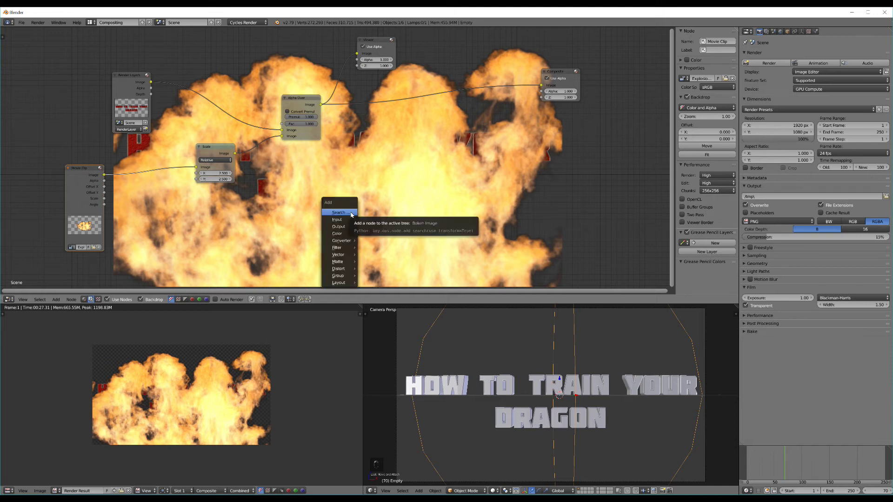
left_click(351, 215)
type("di")
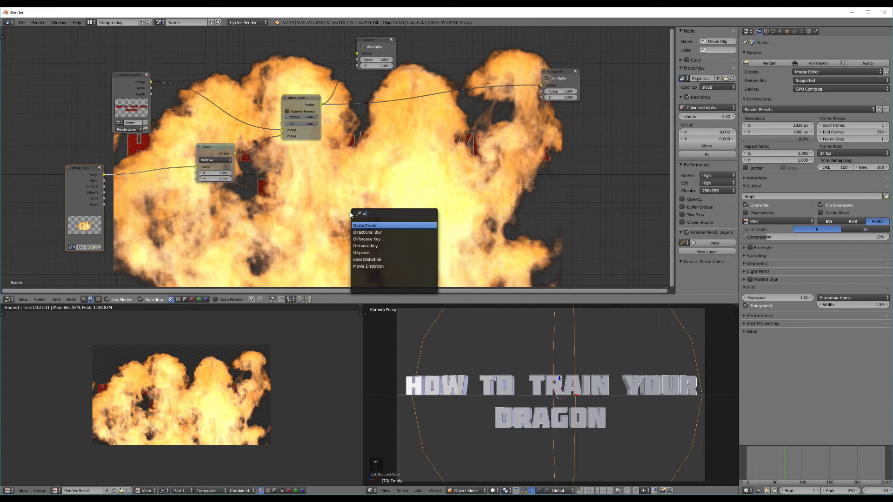
type("f")
left_click(363, 226)
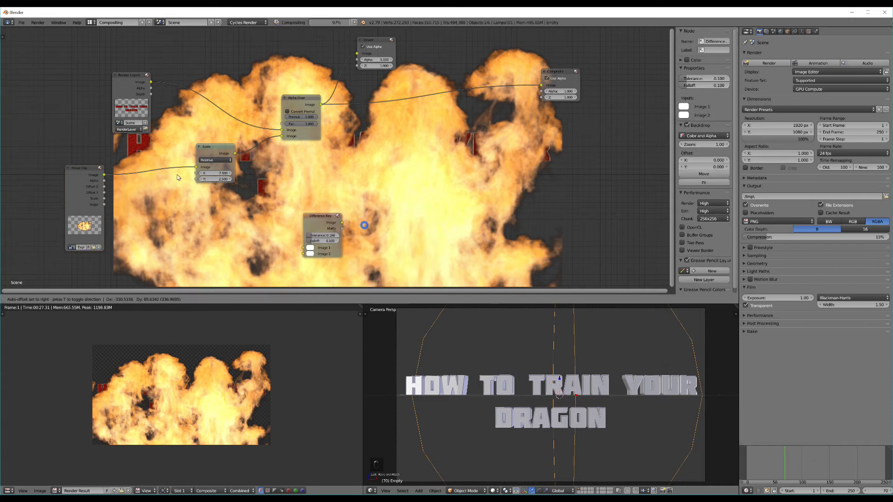
left_click(148, 165)
left_click(143, 205)
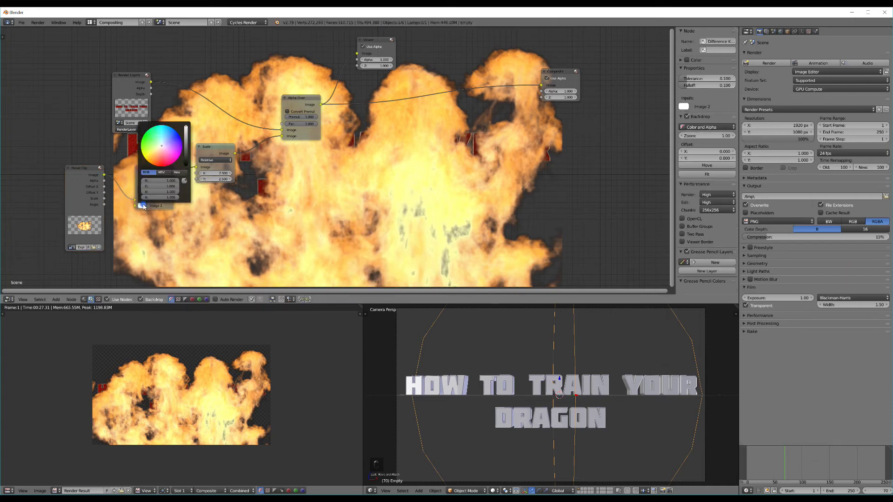
left_click_drag(186, 156, 186, 165)
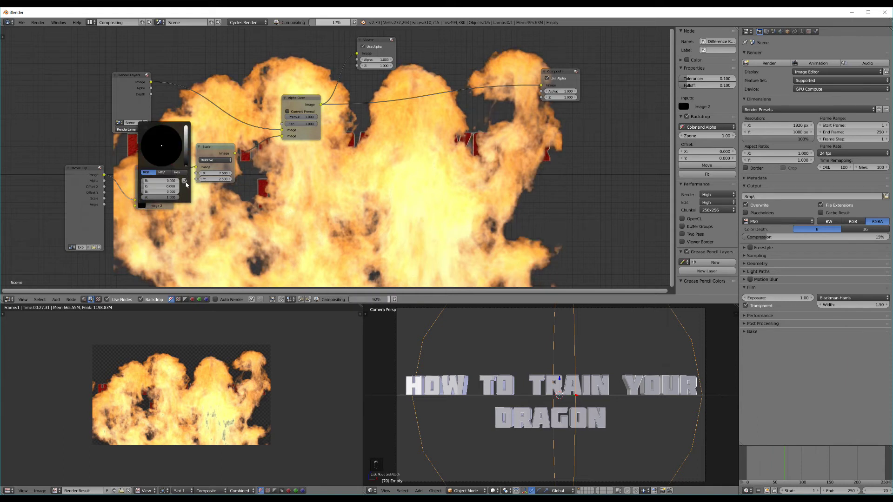
- Set the Difference Key node's Falloff to 0.233 and lower the Alpha Over node's Fac slightly below 1
left_click_drag(139, 193, 151, 197)
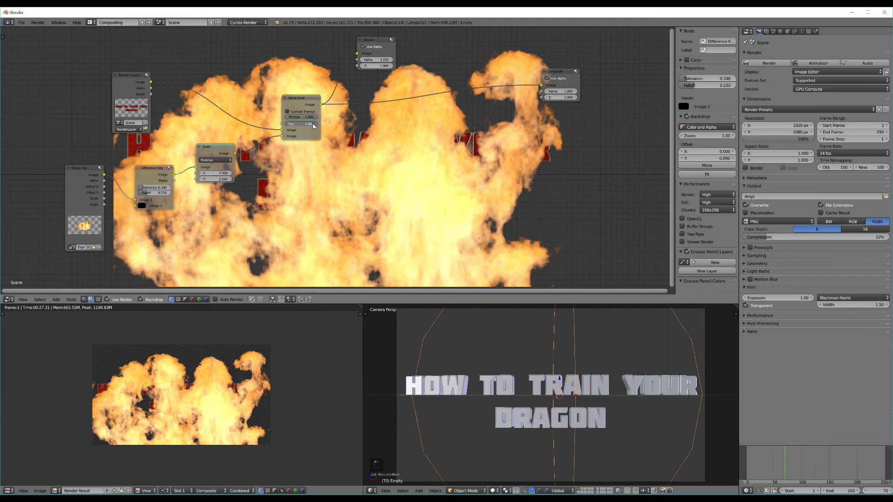
left_click_drag(312, 124, 309, 124)
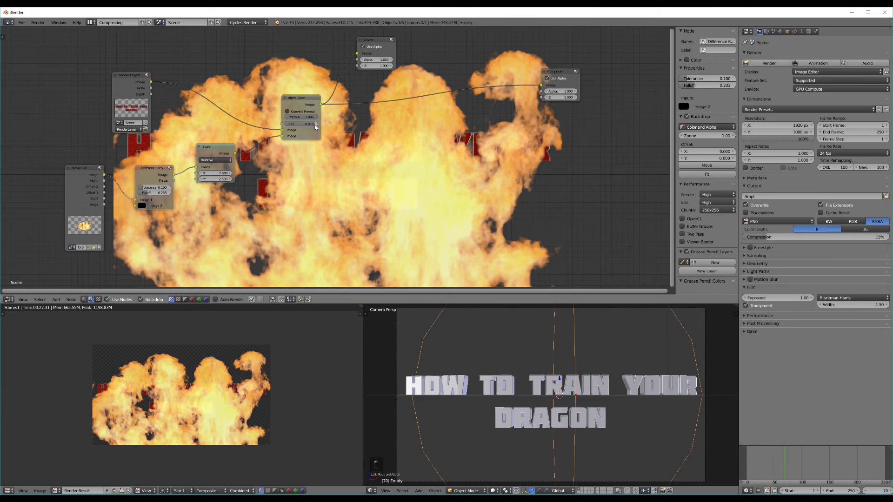
- Insert a second Alpha Over node after Render Layers and link the render into its second image input
middle_click_drag(407, 194, 336, 211)
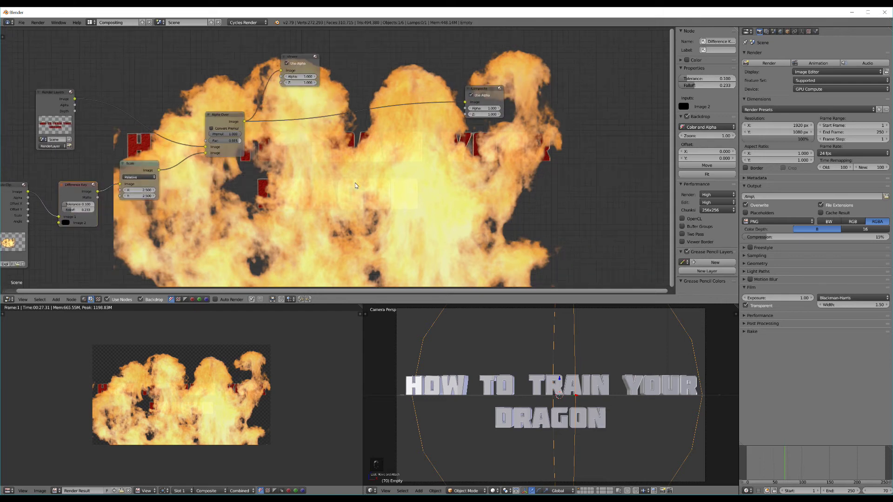
key("shift+a")
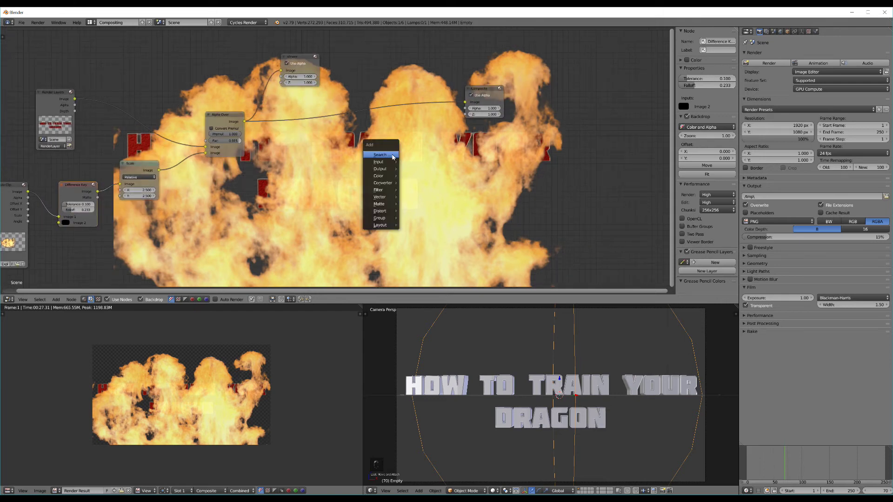
type("alpha")
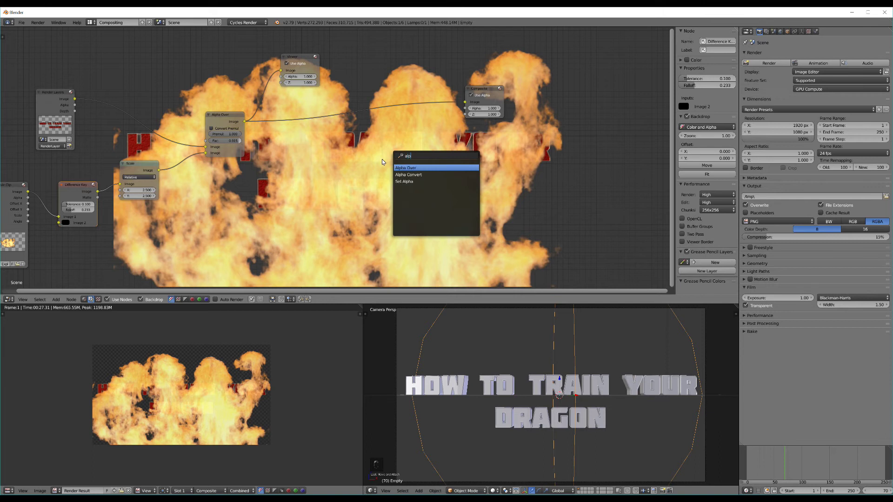
key("Return")
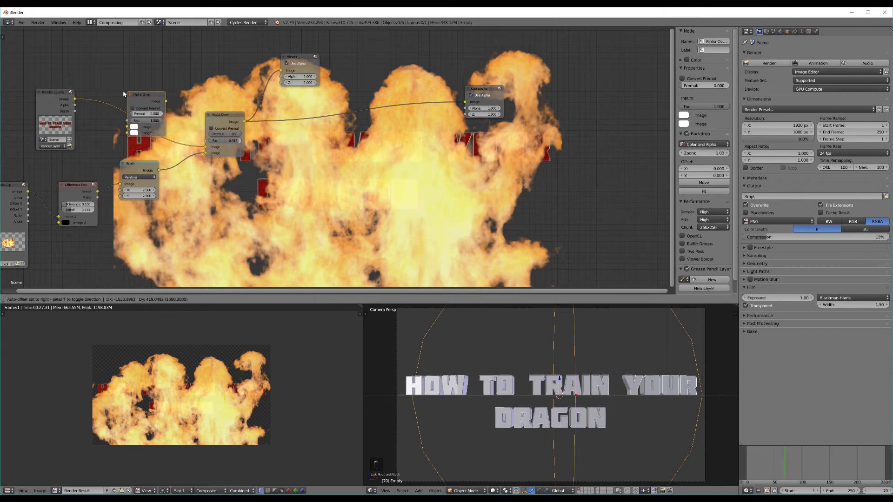
left_click(111, 86)
left_click_drag(118, 120, 117, 127)
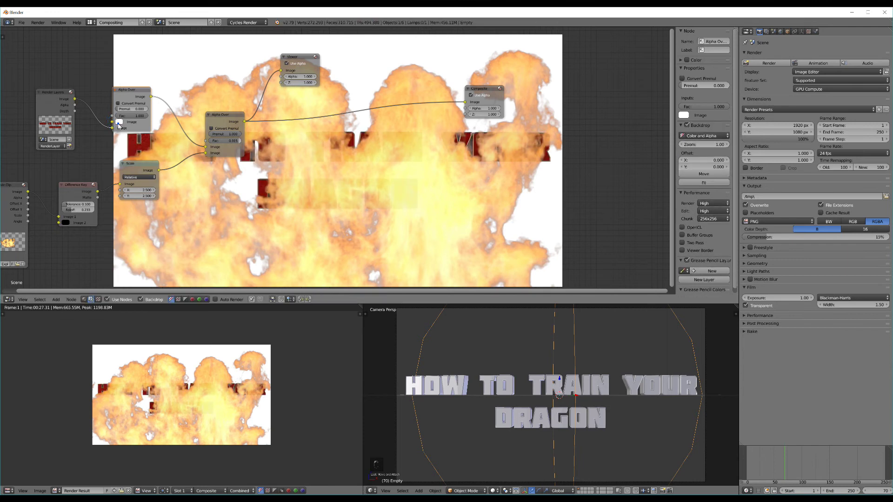
- Set the new Alpha Over node's first image color to a very dark blue and move the Render Layers node farther from it
left_click(119, 122)
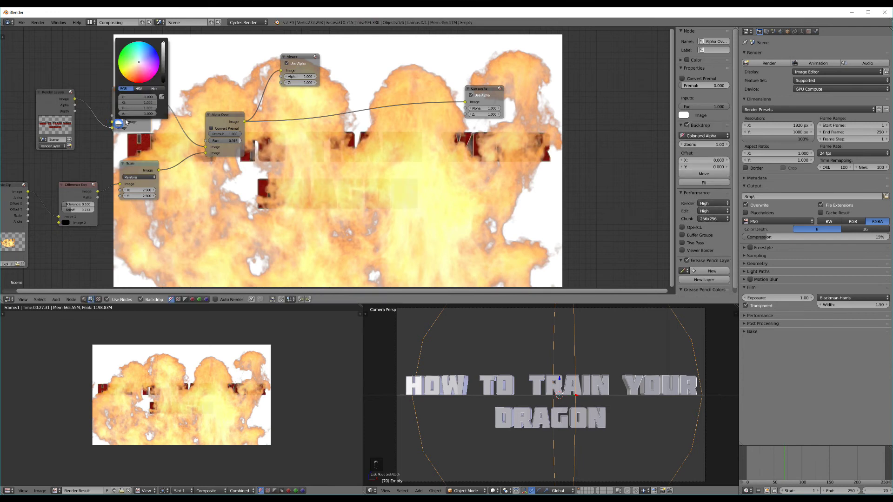
left_click(164, 80)
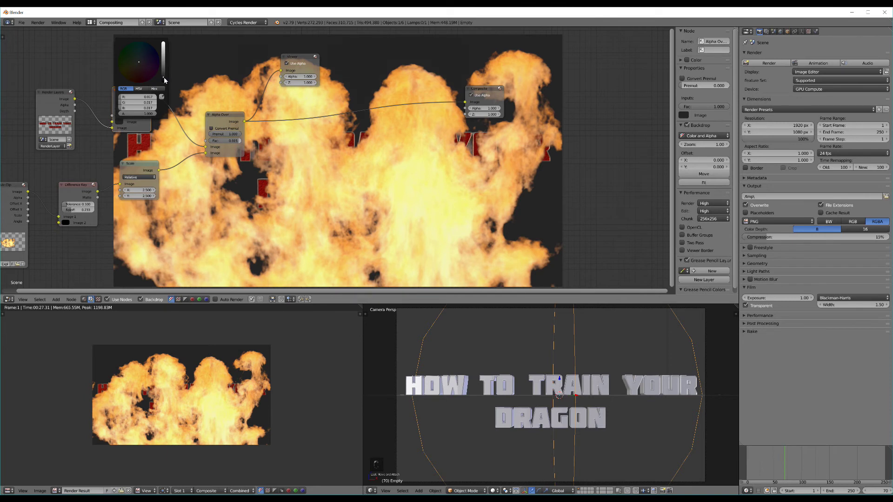
left_click_drag(164, 80, 164, 81)
left_click(164, 81)
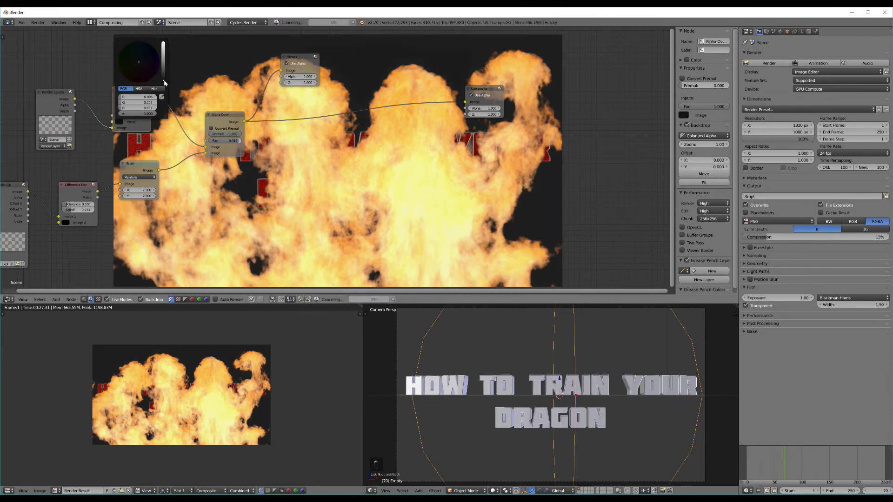
left_click(145, 60)
left_click_drag(164, 81, 162, 81)
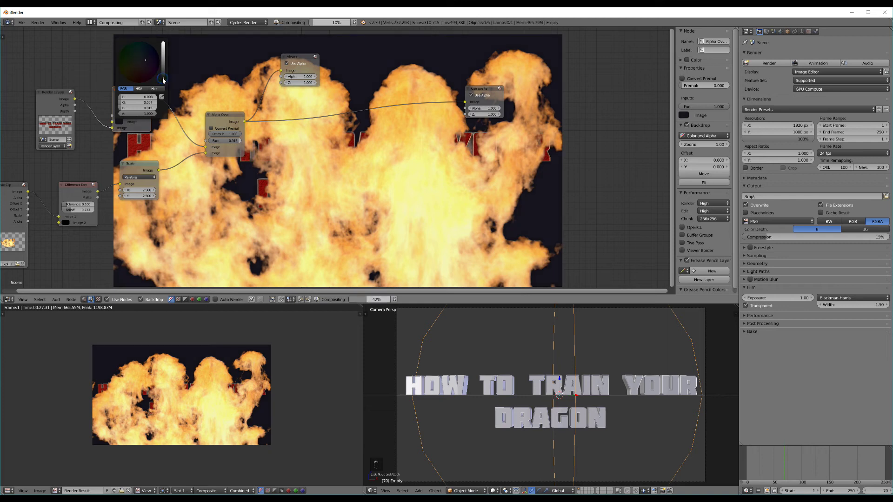
middle_click_drag(218, 125, 295, 124)
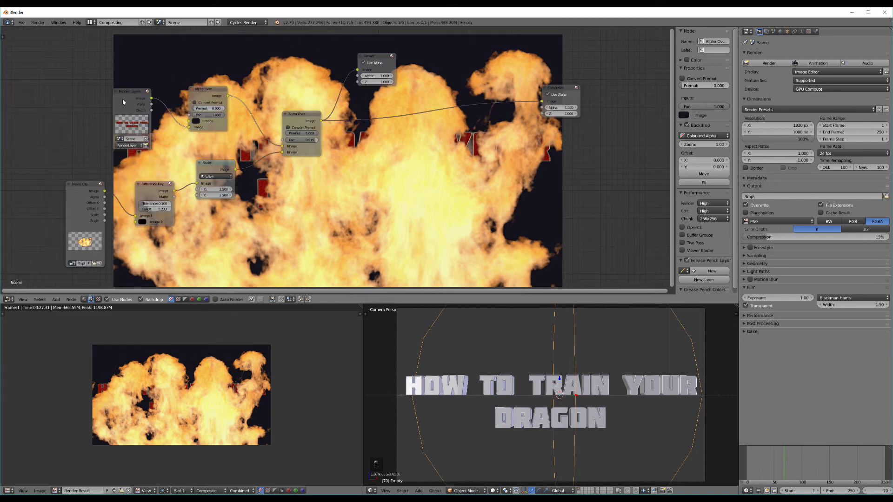
left_click_drag(122, 99, 90, 104)
- Insert a Glare node between the fireball Alpha Over and Composite nodes and set its type to Fog Glow
middle_click_drag(340, 145, 251, 130)
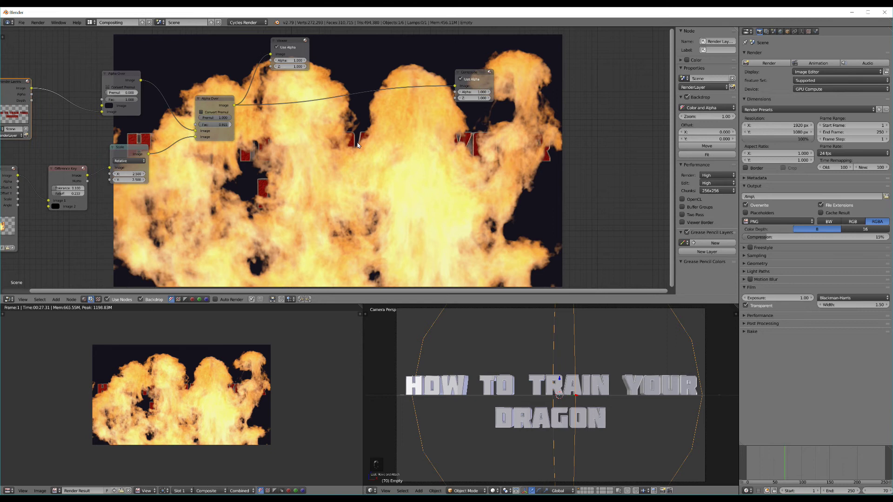
key("shift+a")
type("glare")
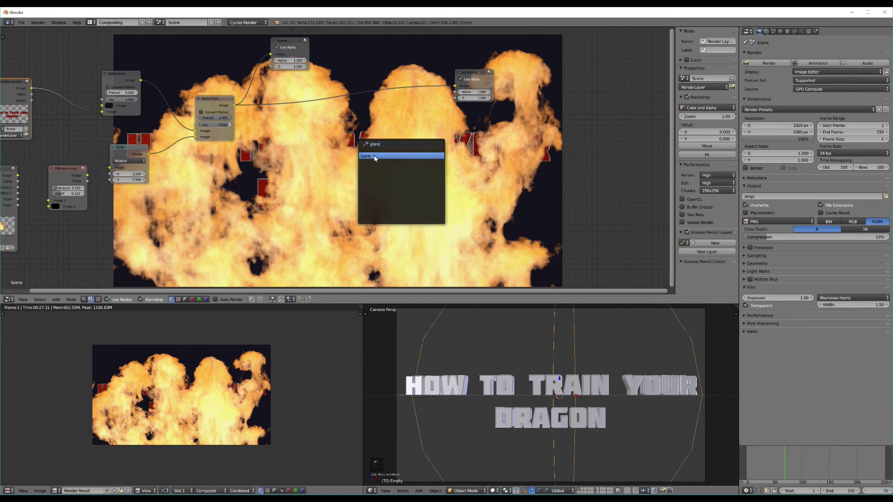
left_click(375, 156)
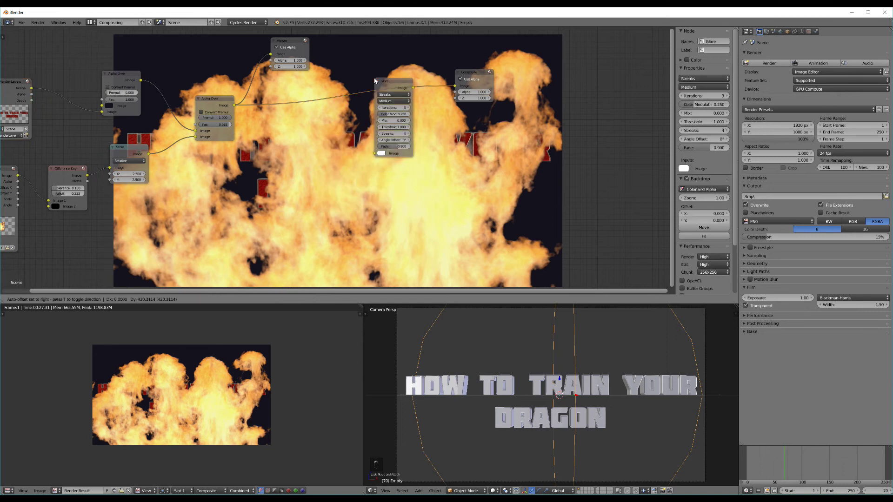
left_click(374, 81)
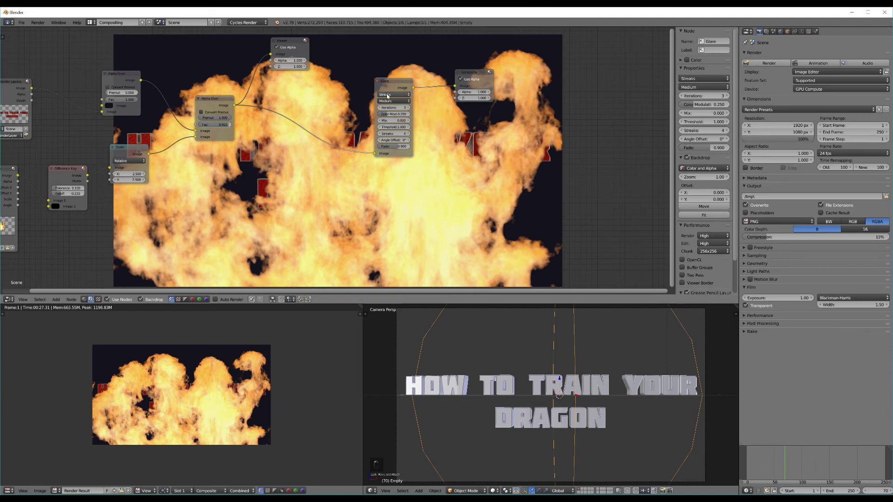
left_click(388, 95)
left_click(387, 83)
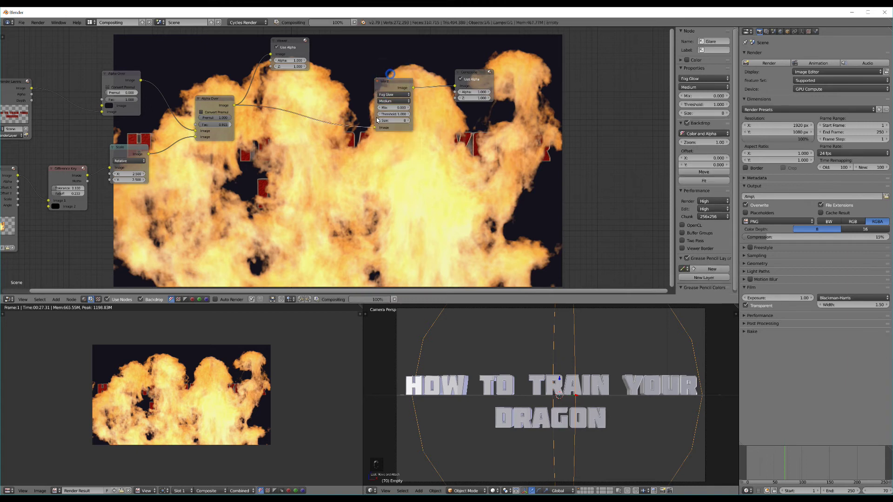
- Lower the Glare node's Threshold to 0.6 and link its output to the Viewer node
left_click(380, 114)
left_click(379, 114)
left_click(380, 114)
left_click(380, 114)
left_click(390, 86, "ctrl+shift")
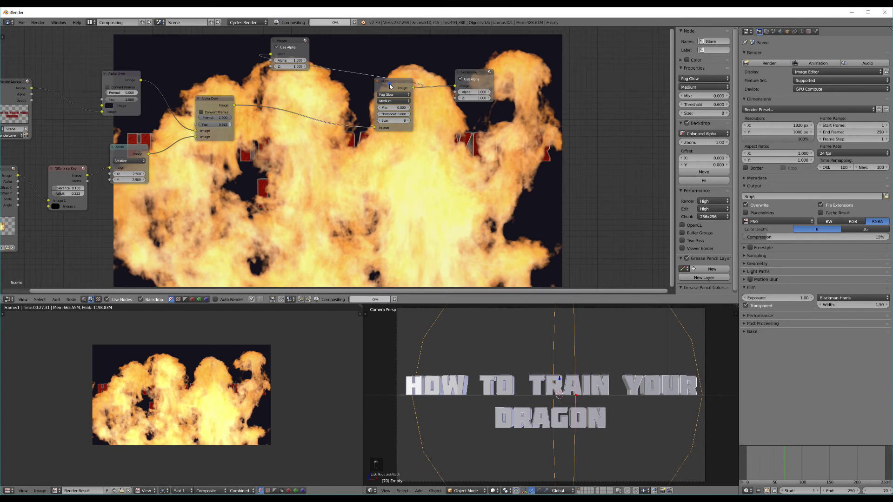
- Move the Composite node farther from the Glare node and set the Glare Threshold to 0.5
middle_click_drag(394, 89, 276, 112)
left_click(458, 128)
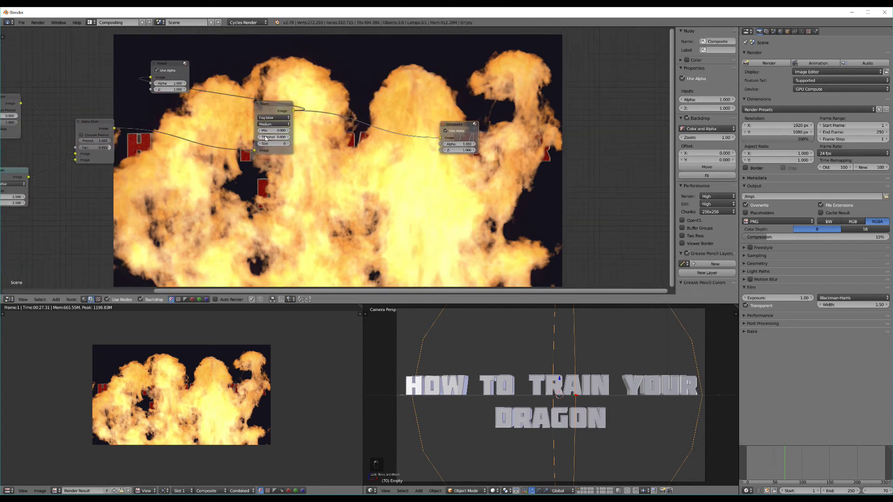
left_click(260, 139)
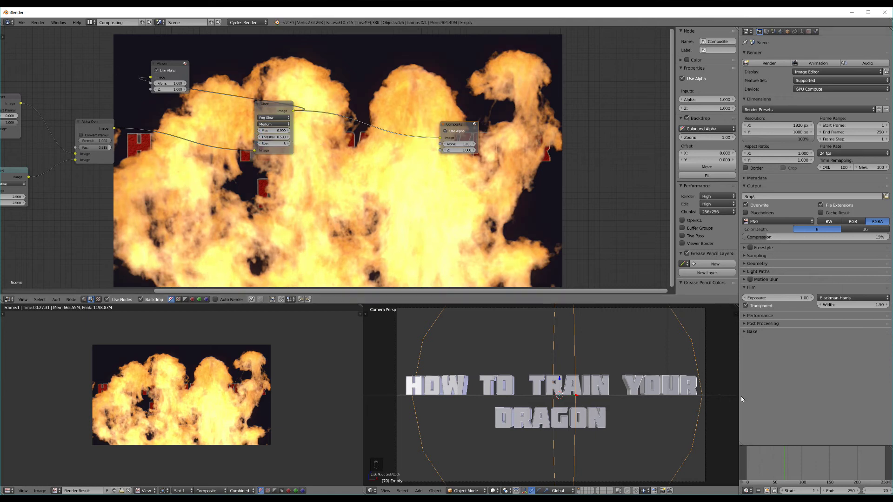
- Go to frame 98 on the timeline and insert an Alpha Over node between the Glare and Composite nodes
left_click(800, 462)
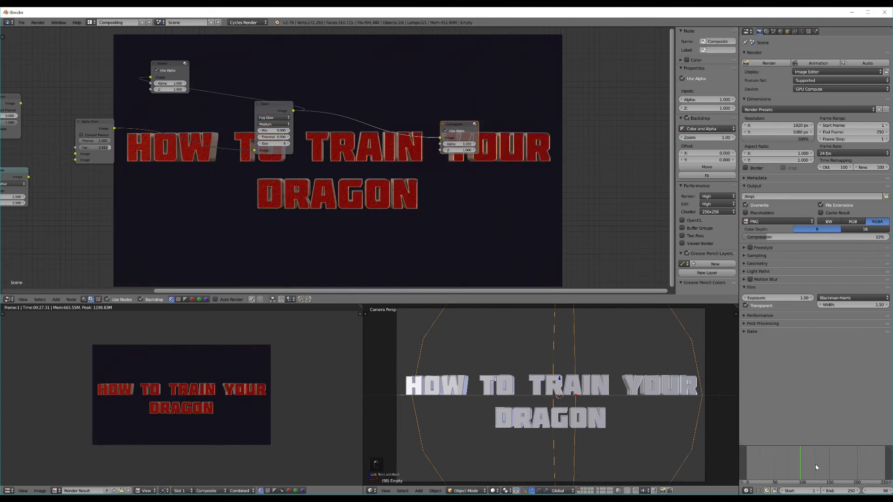
mouse_move(222, 143)
middle_mouse_down()
mouse_move(371, 159)
mouse_move(381, 171)
mouse_move(232, 149)
mouse_move(235, 139)
middle_mouse_up()
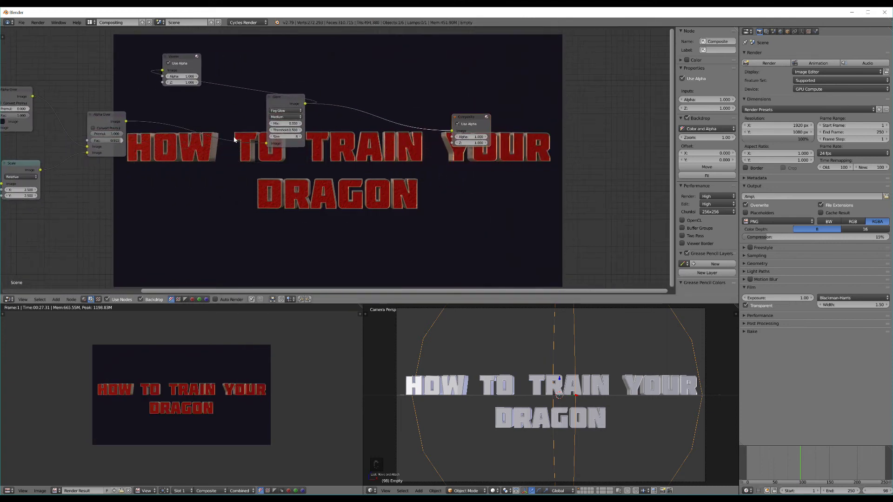
key("shift+a")
left_click(339, 184)
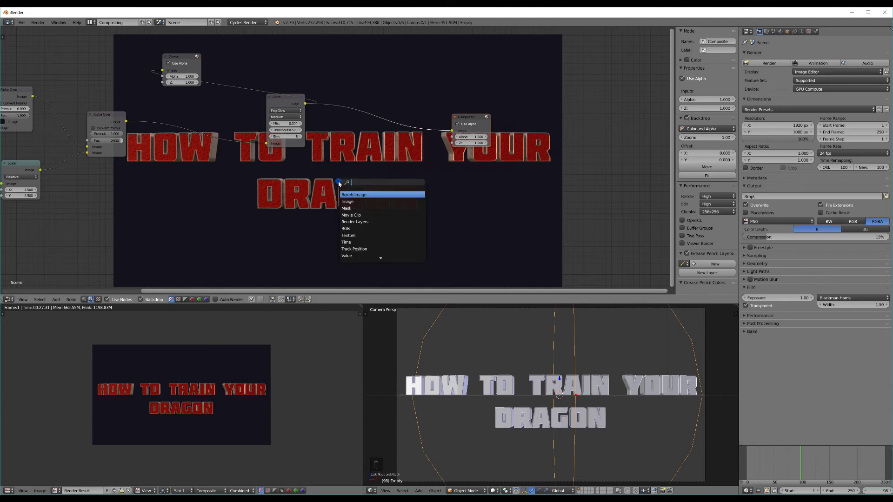
type("alpha")
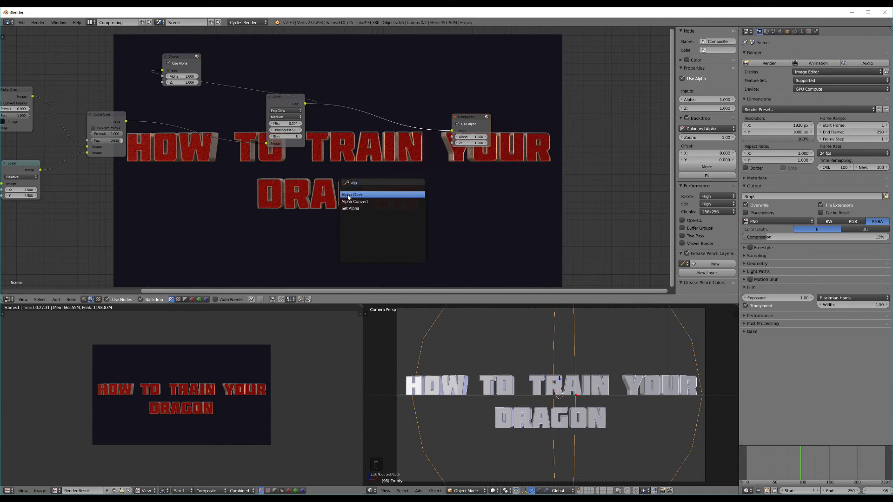
key("Return")
left_click(369, 105)
- Add an Image node below the Glare node and load Cinemascope 2-35-1 Croplines.png from the maths videos folder
key("shift+a")
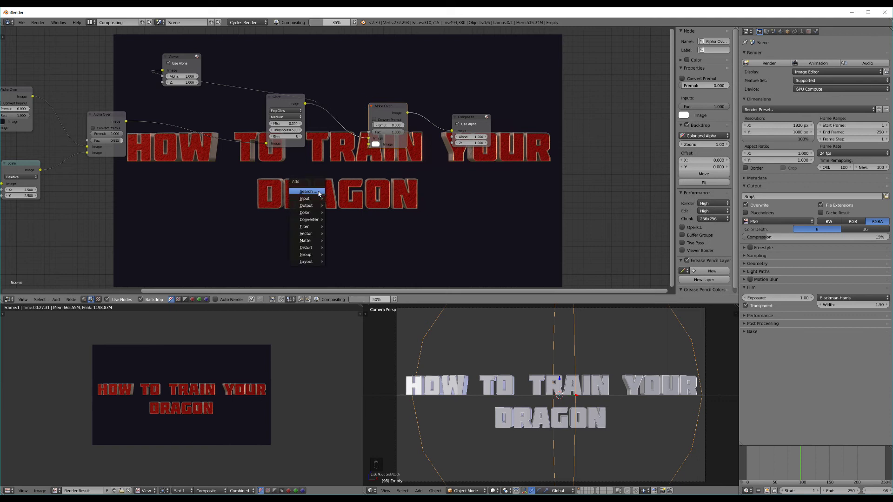
left_click(319, 192)
type("im")
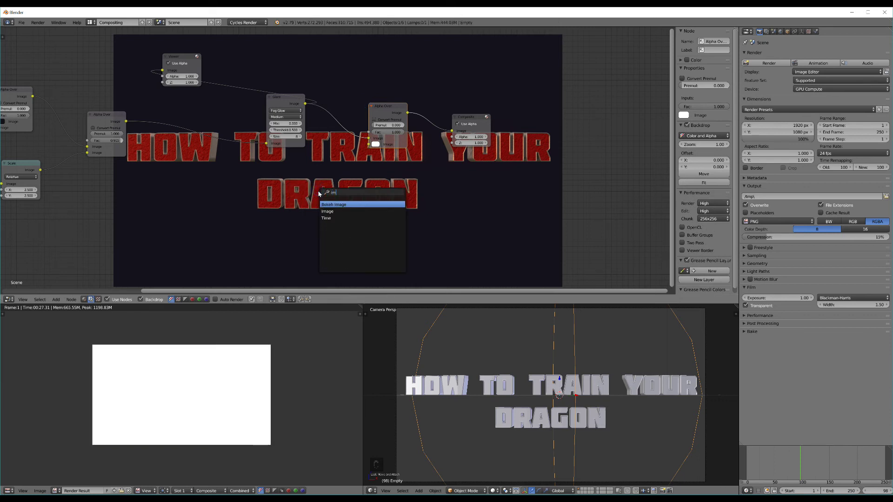
left_click(329, 212)
left_click(276, 202)
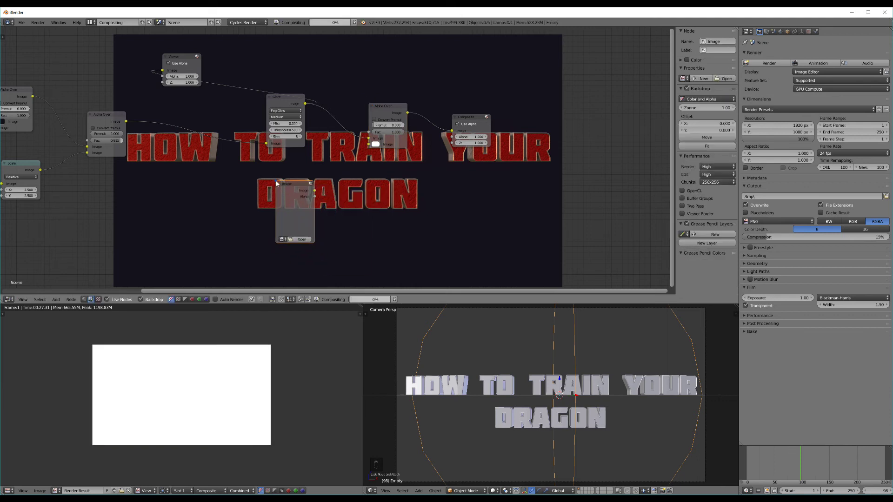
left_click(304, 241)
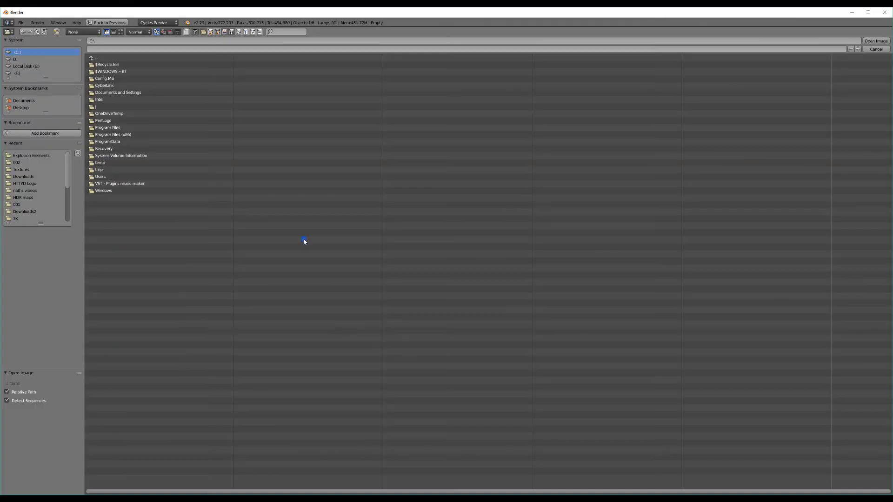
left_click(28, 171)
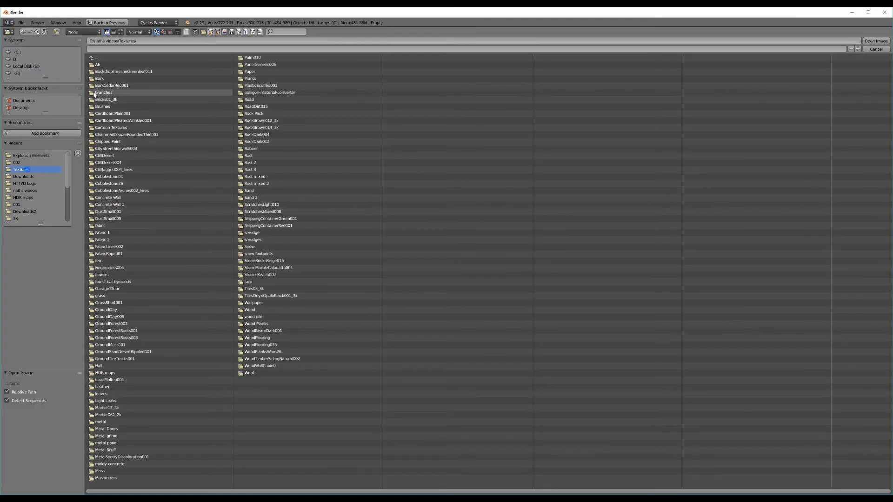
left_click(104, 59)
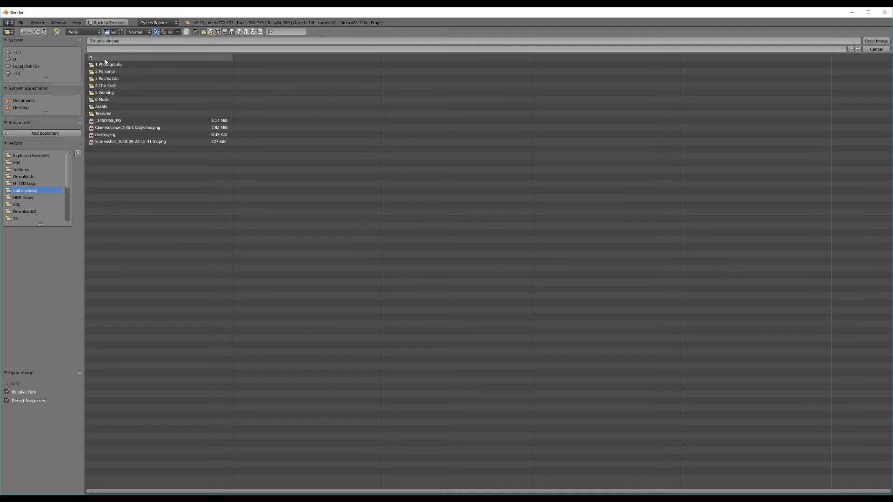
double_click(111, 128)
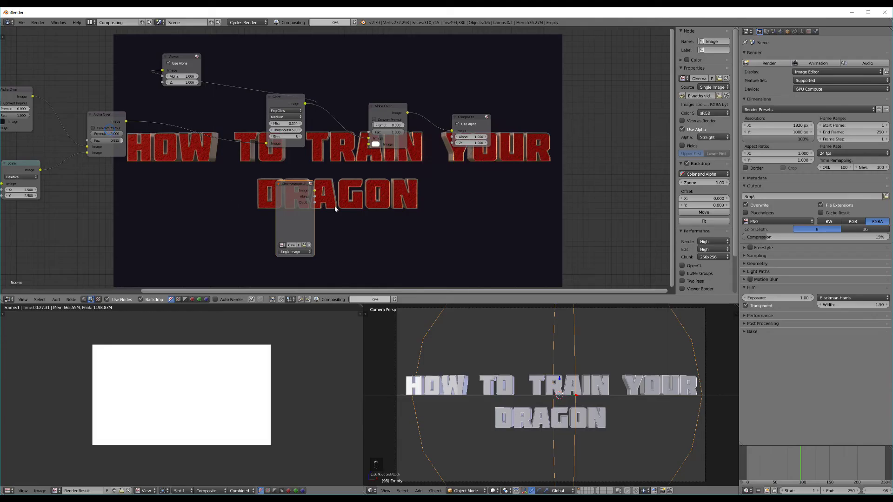
- Link the croplines image into the last Alpha Over node's second input and feed its output to the Viewer, placed above the Composite node
left_click_drag(314, 190, 369, 144)
left_click(388, 110, "ctrl+shift")
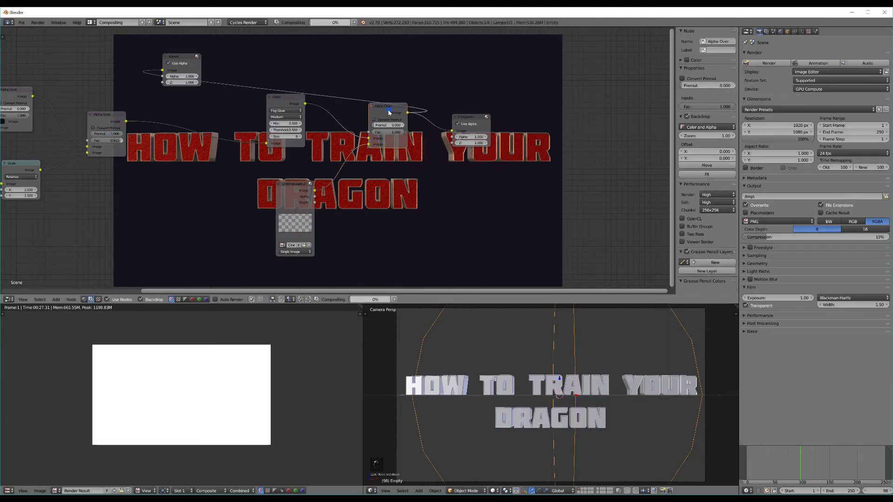
left_click_drag(180, 57, 467, 57)
middle_click_drag(259, 150, 287, 129)
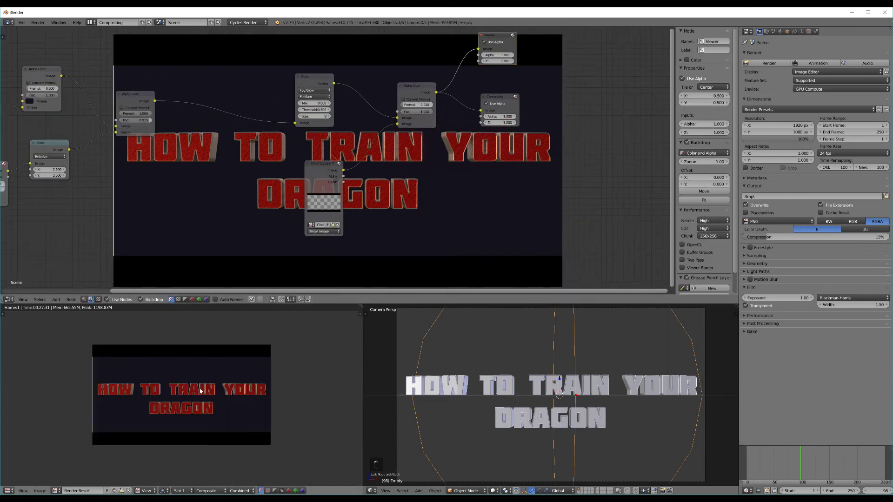
- Set the croplines Alpha Over node's Premul to 1
middle_click_drag(301, 115, 310, 115)
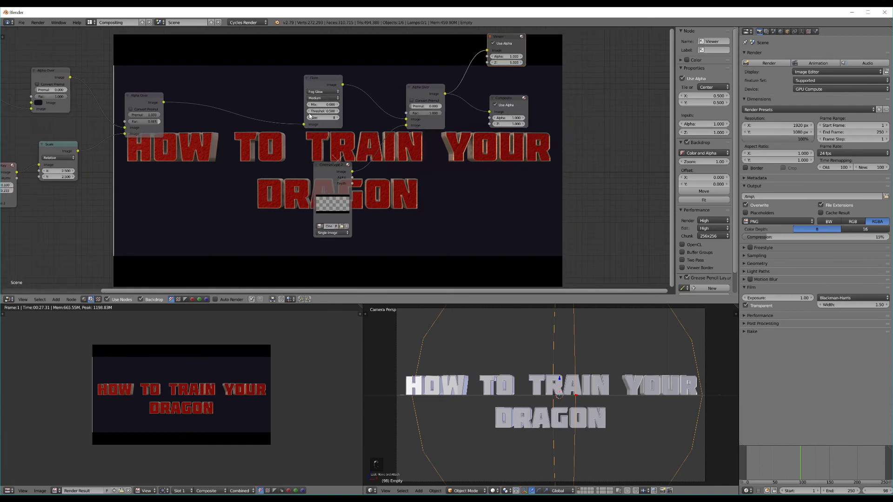
left_click_drag(419, 110, 589, 99)
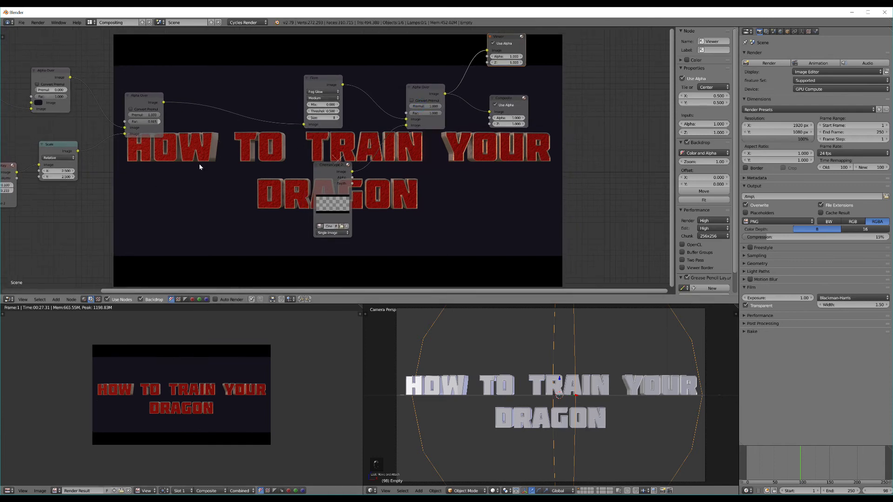
- Go to frame 53 and insert a Translate node between the fireball's Scale node and the Alpha Over node
middle_click_drag(200, 167, 210, 169)
left_click(776, 468)
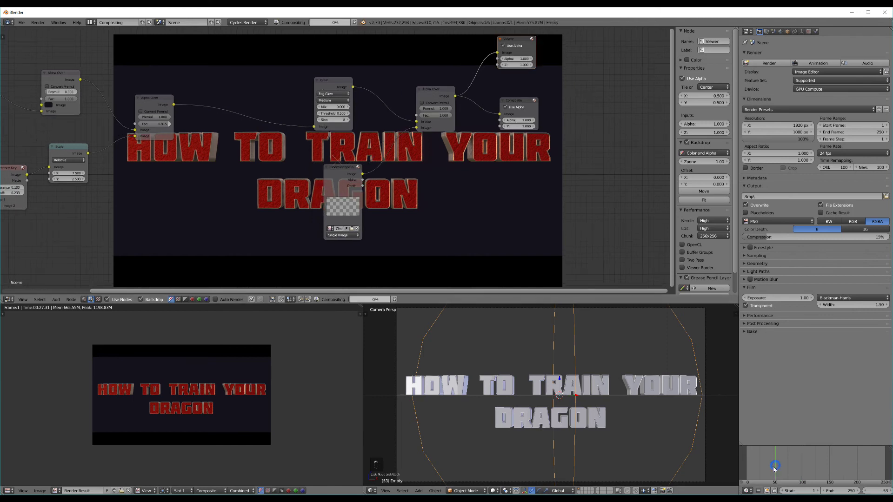
middle_click_drag(173, 228, 300, 237)
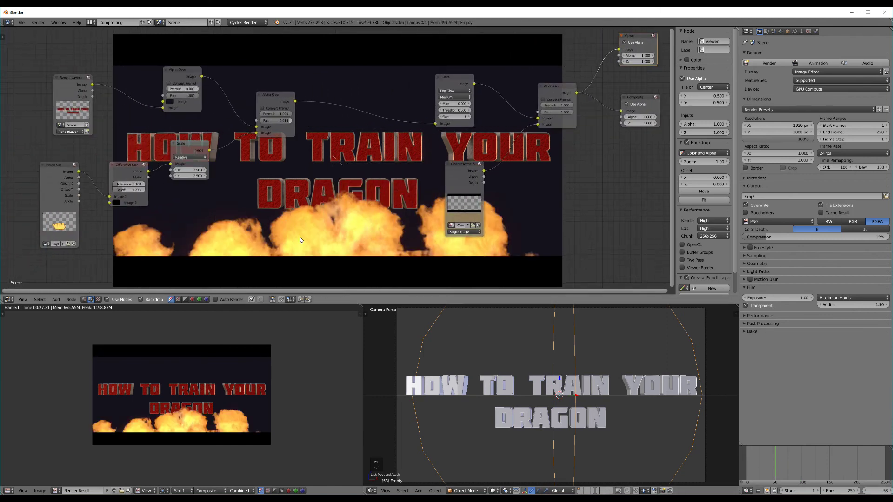
key("shift+a")
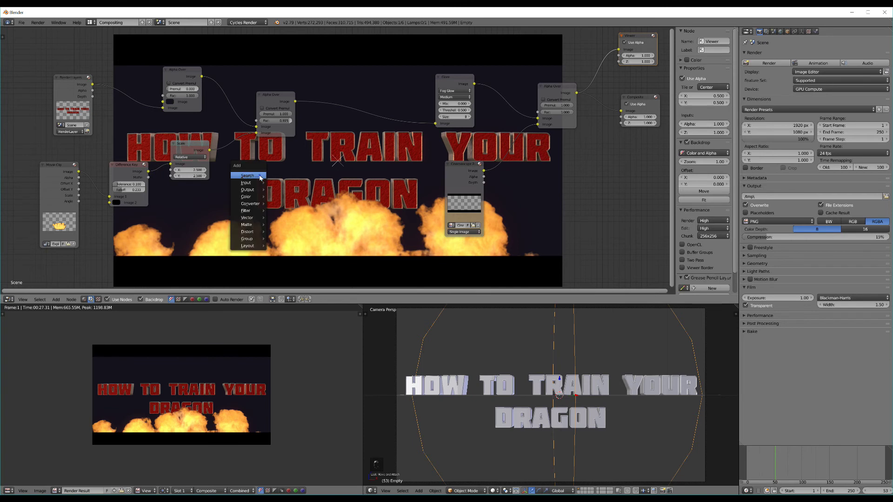
left_click(259, 178)
type("tra")
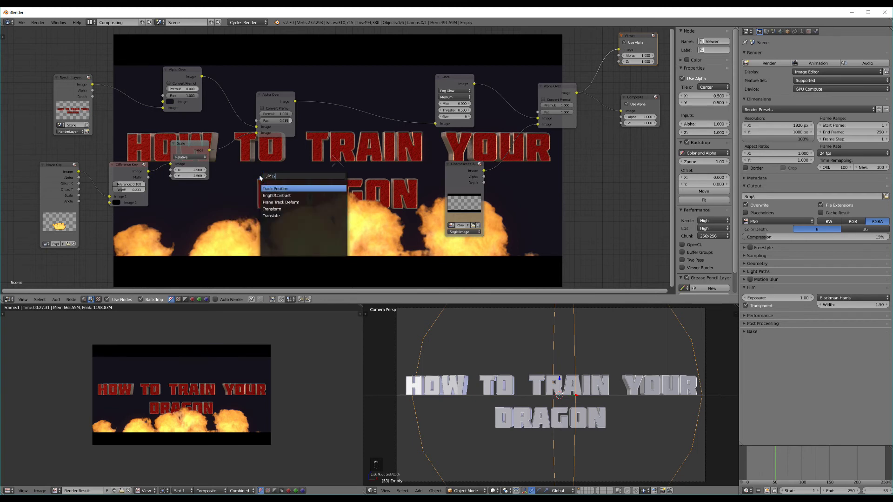
key("Down")
key("Down")
key("Return")
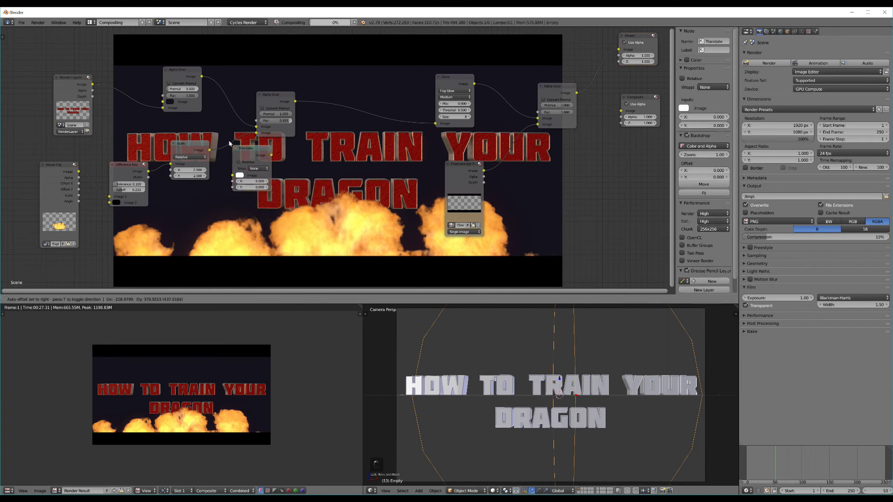
left_click(188, 131)
- Adjust the fireball's vertical offset by setting the Translate node's Y to 178.7, judging its position at frame 77
middle_click_drag(234, 149, 146, 155)
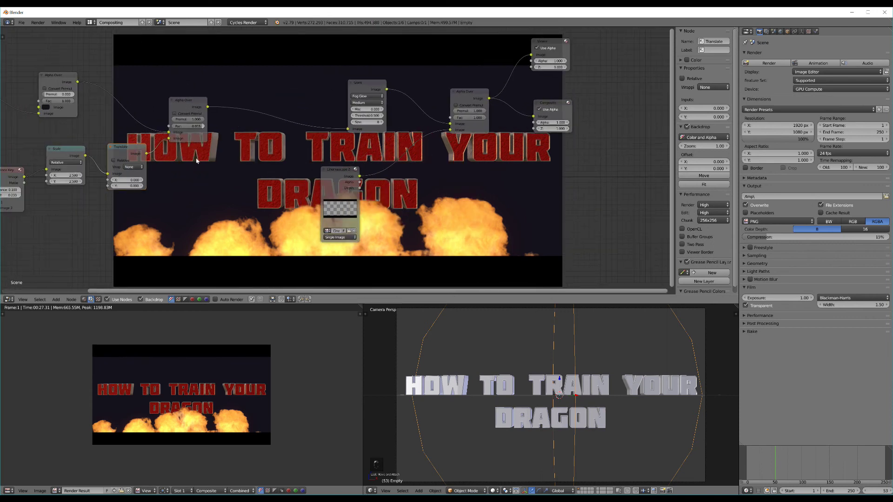
middle_click_drag(39, 191, 153, 188)
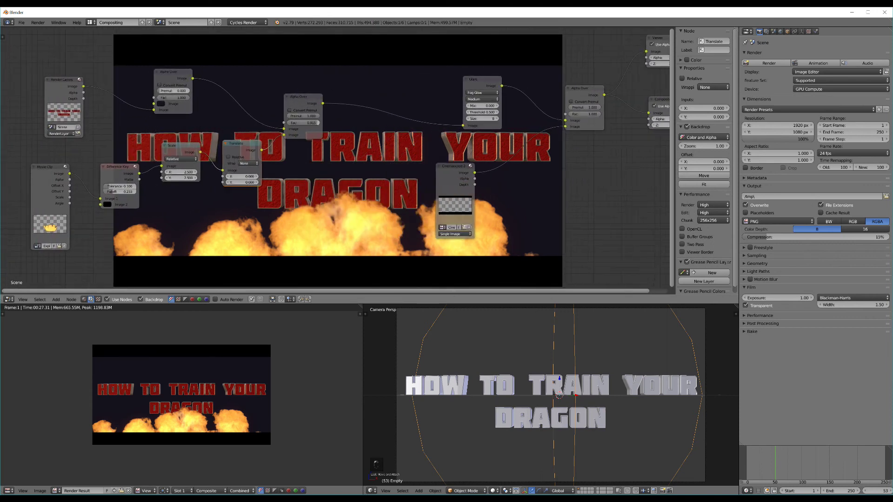
left_click(241, 182)
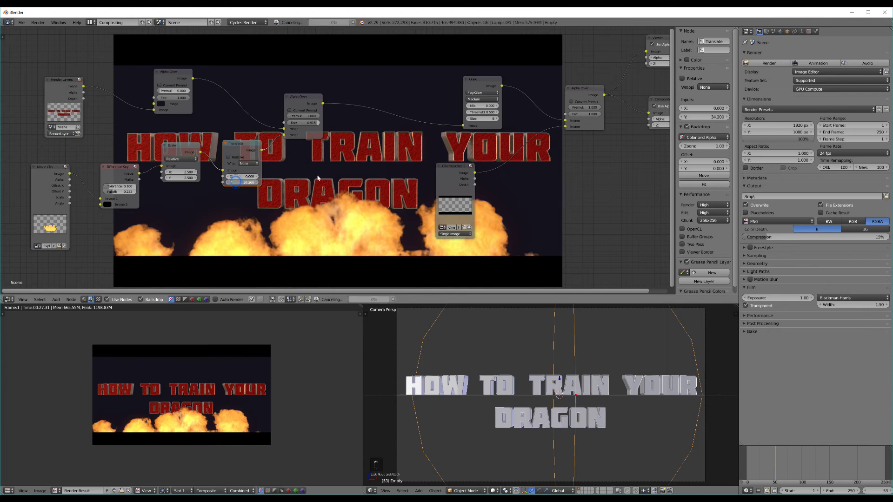
type("34.2")
key("Return")
left_click_drag(237, 182, 325, 182)
left_click(790, 467)
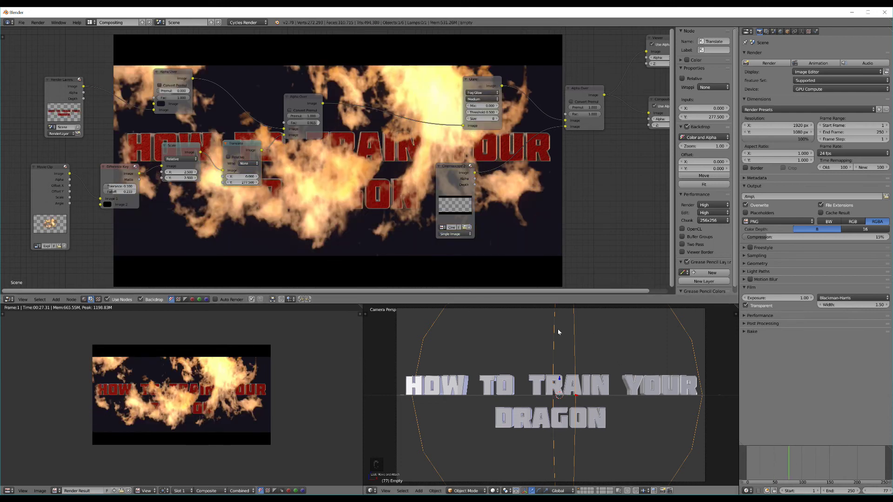
left_click_drag(256, 185, 123, 188)
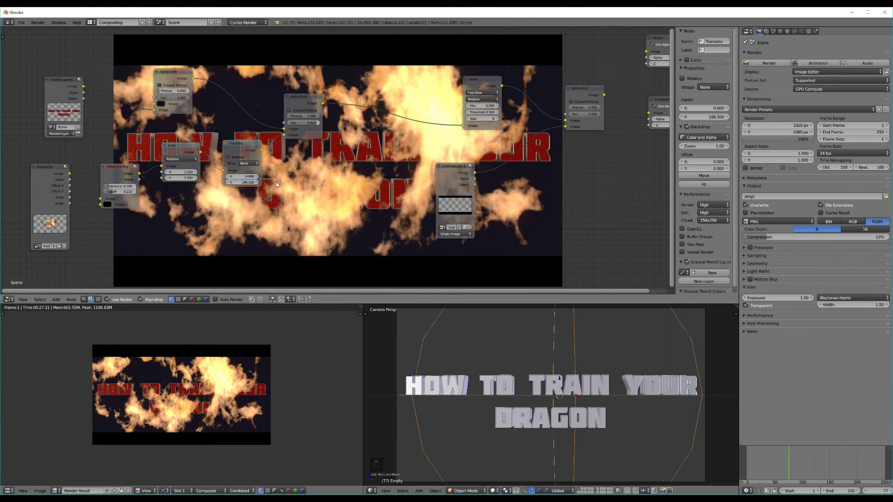
left_click_drag(255, 186, 239, 186)
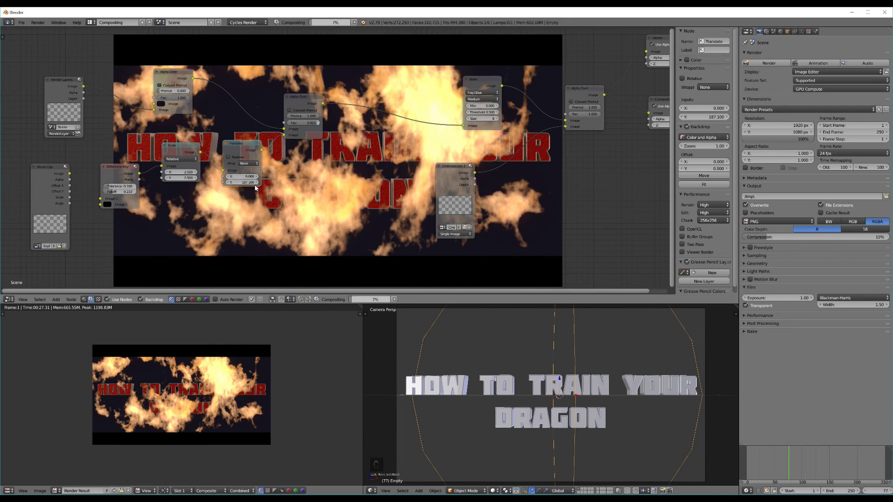
left_click_drag(252, 184, 238, 184)
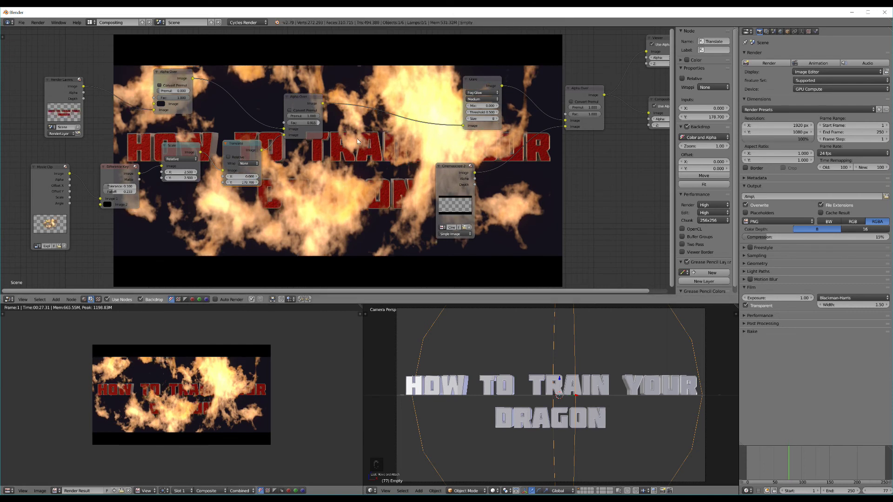
- Lower the Glare node's Threshold to 0.2
middle_click_drag(353, 140, 258, 154)
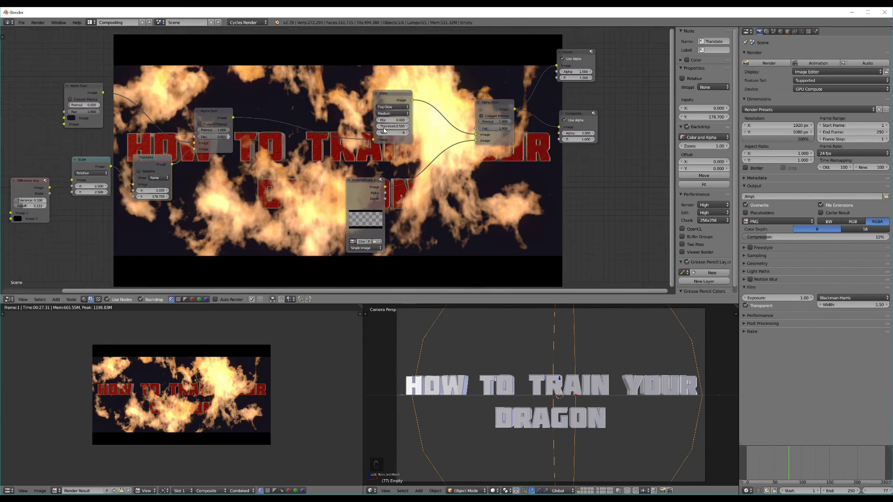
left_click_drag(384, 131, 381, 129)
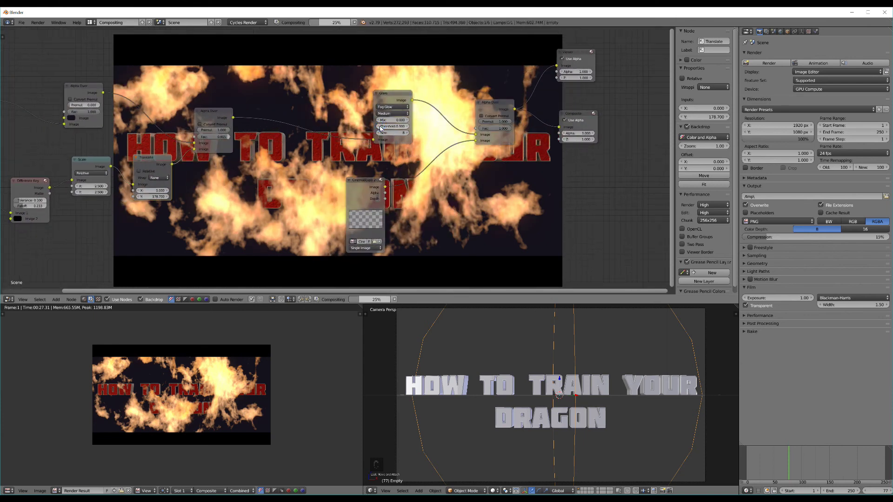
left_click(380, 129)
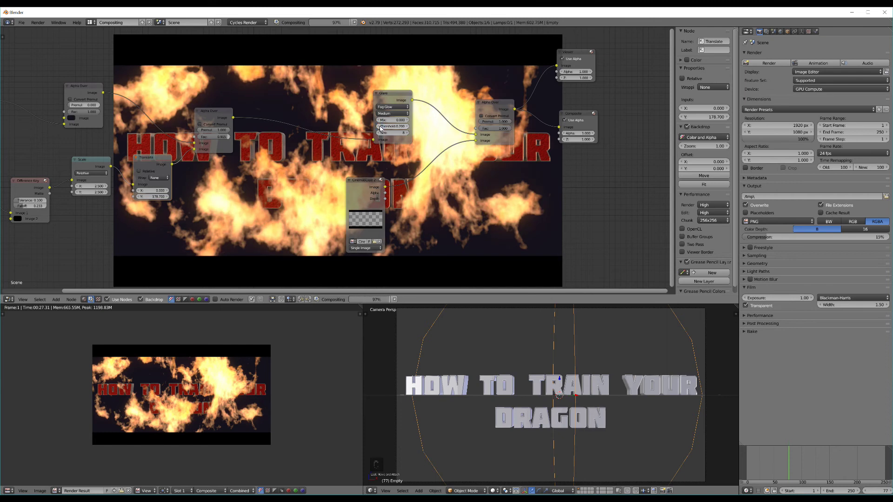
- Go to frame 33, move the Composite node aside and insert a Bright/Contrast node between the croplines Alpha Over and Composite nodes
middle_click_drag(294, 127, 325, 117)
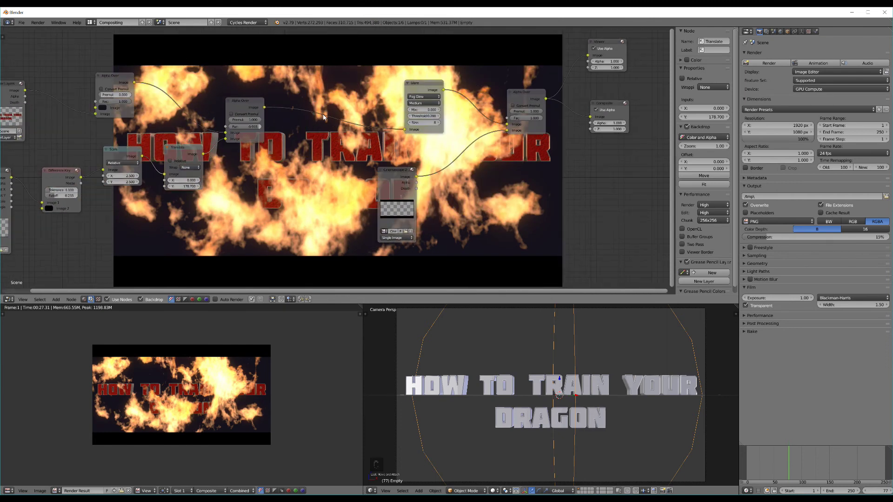
left_click(764, 468)
middle_click_drag(546, 163, 411, 184)
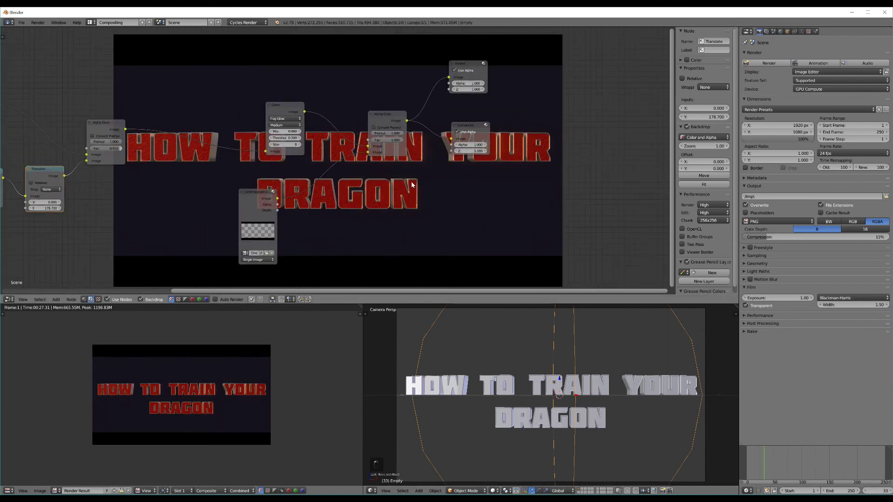
left_click_drag(467, 128, 535, 118)
key("shift+a")
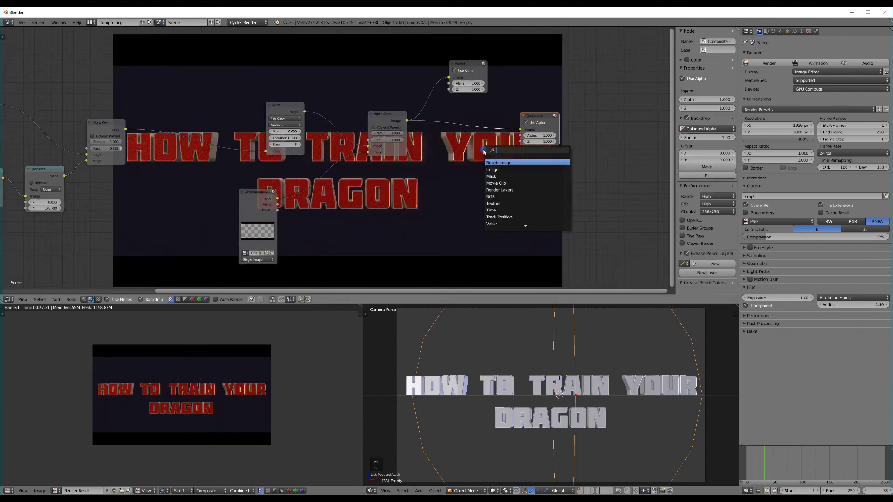
type("co")
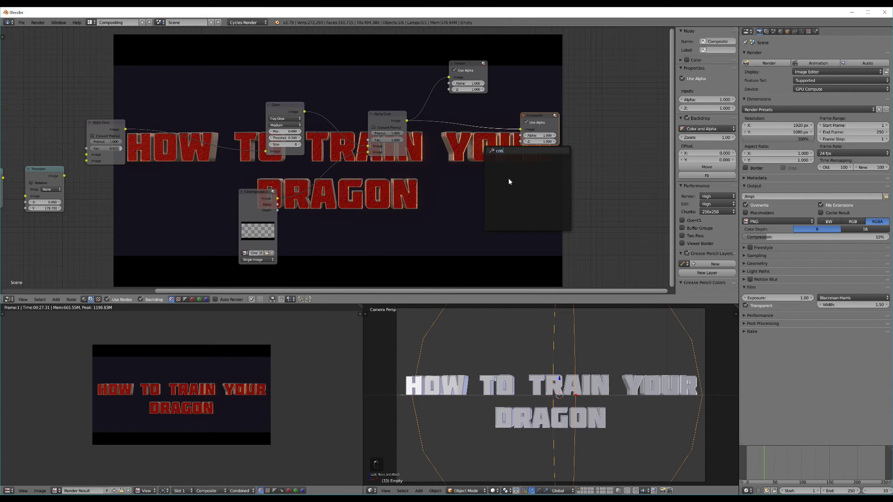
type("nt")
left_click(511, 163)
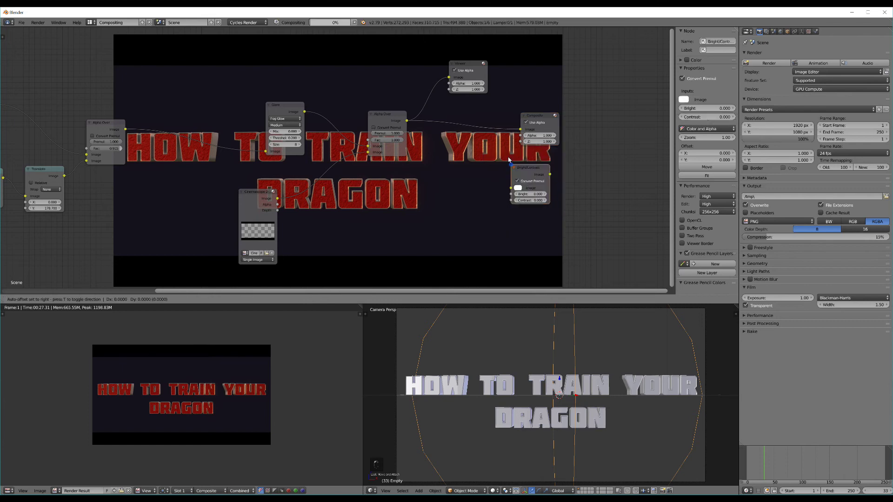
left_click(454, 121)
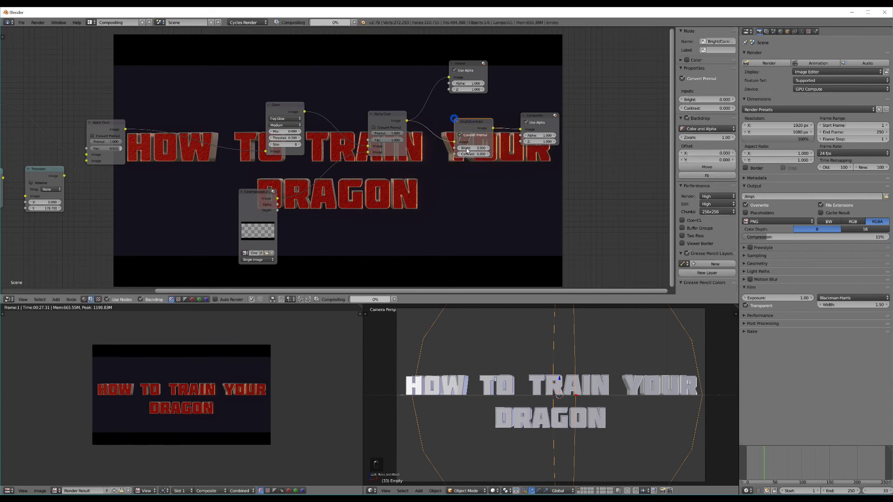
- Feed the Bright/Contrast node into the Viewer and set its Contrast to 1, judging the look at frame 37
left_click_drag(472, 154, 482, 156)
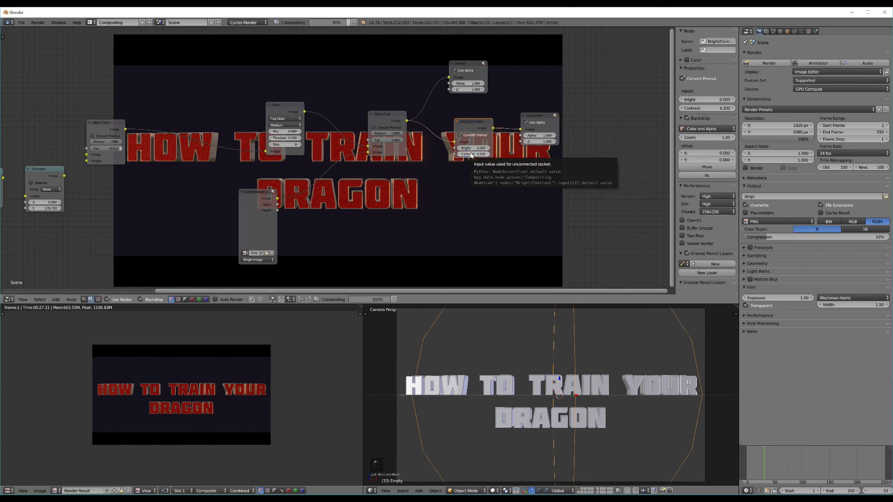
left_click(478, 130, "ctrl+shift")
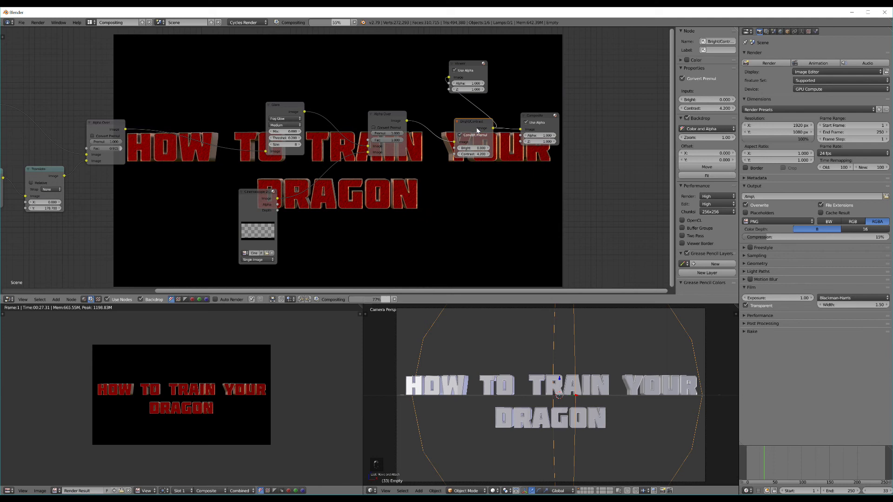
left_click(758, 466)
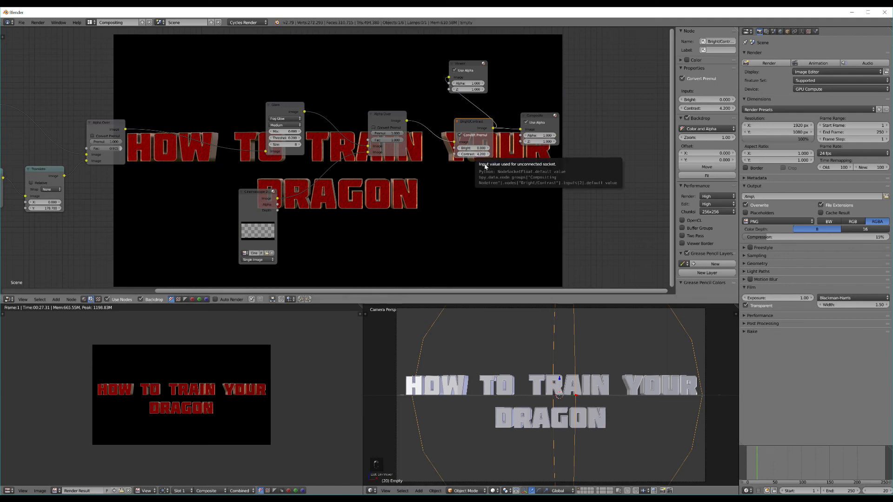
left_click(768, 471)
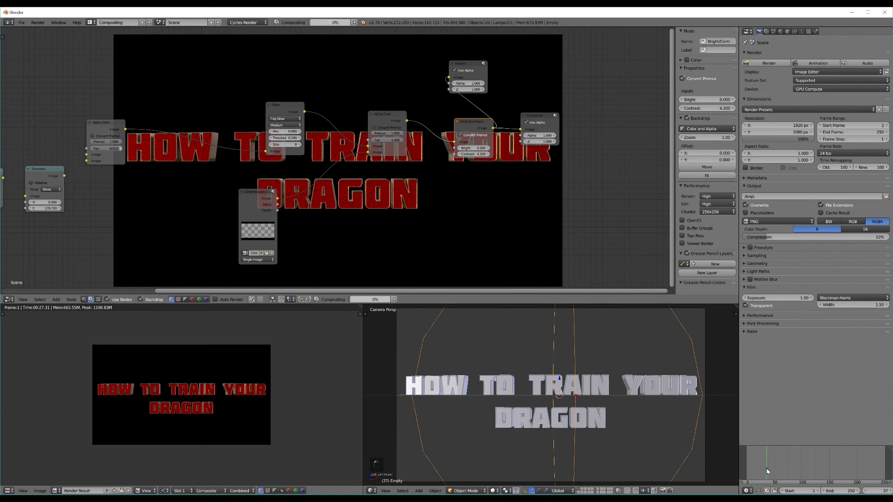
left_click(472, 154)
type("1")
key("Return")
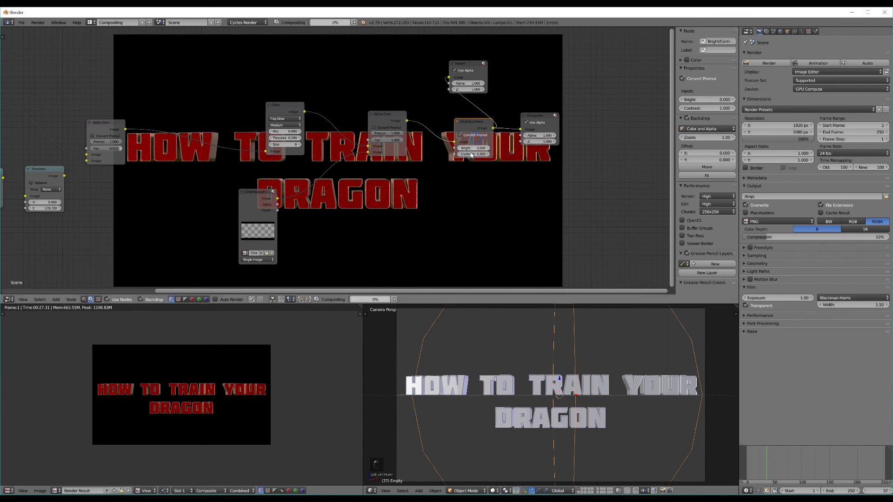
- Check the contrast-adjusted fireball composite at frames 57 and 67 and look over the whole node tree
left_click(778, 467)
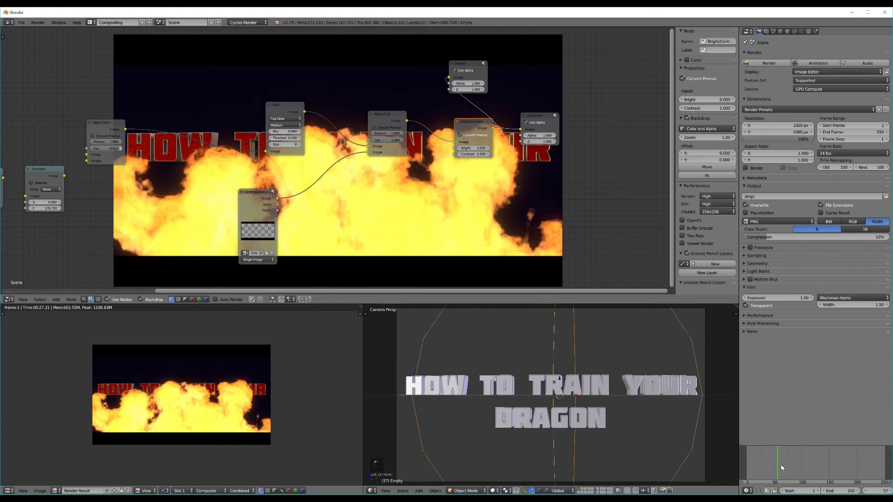
left_click(783, 467)
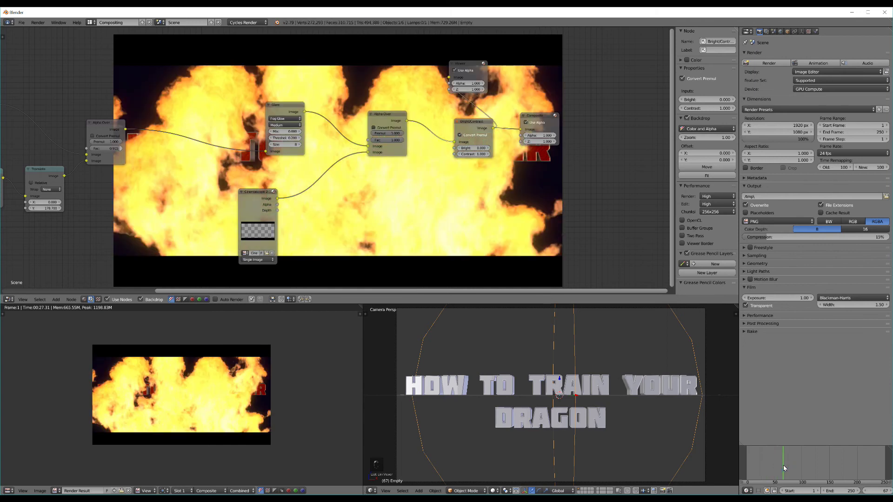
middle_click_drag(414, 207, 474, 206)
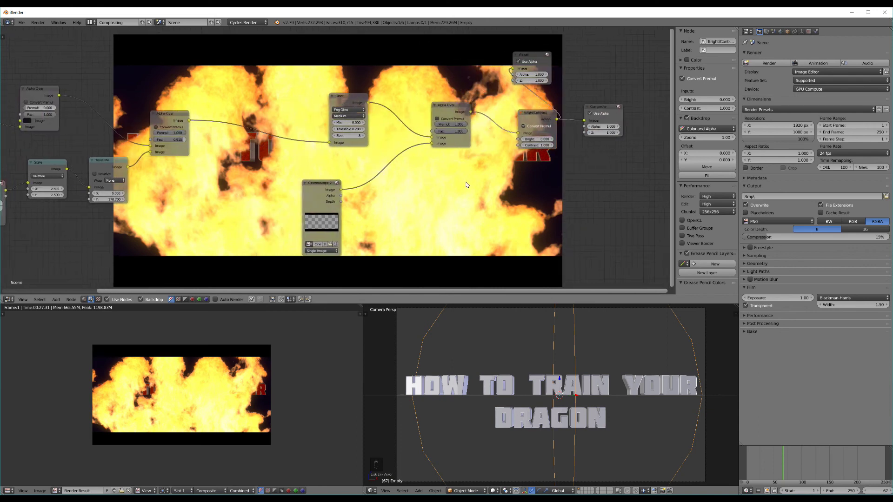
middle_click_drag(176, 184, 122, 154)
scroll(197, 145, "down", 2)
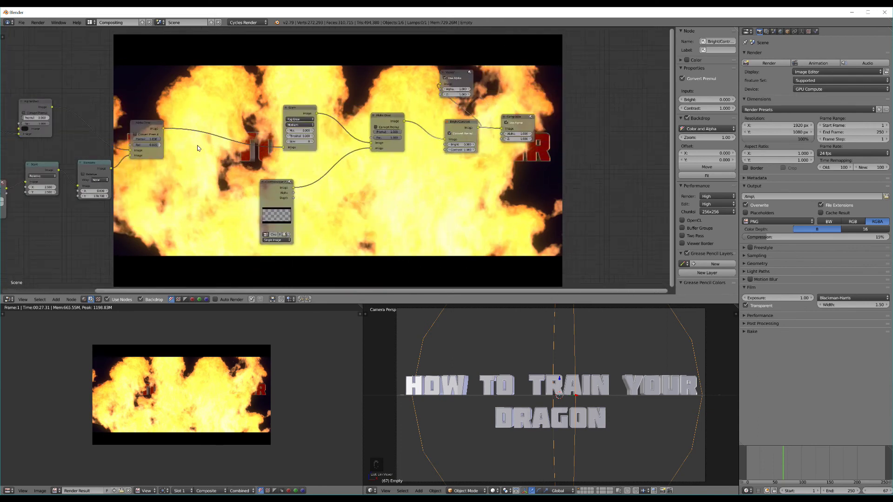
middle_click_drag(238, 201, 321, 194)
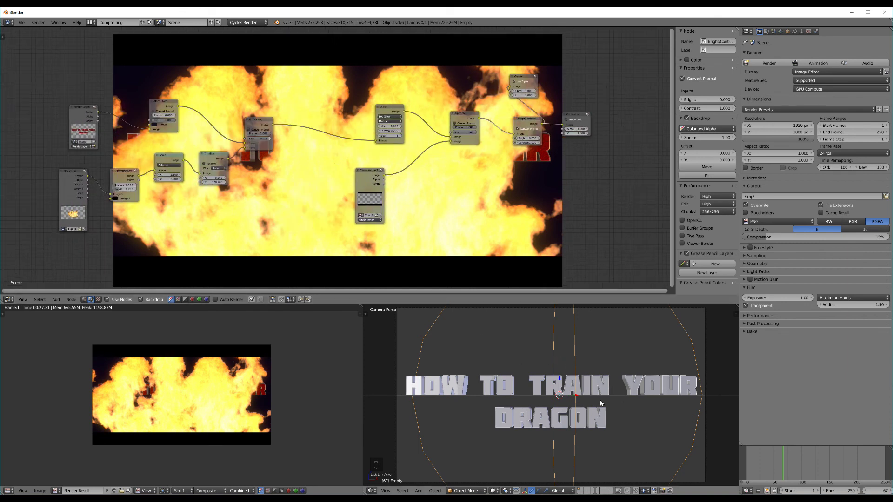
- Move the Render Layers node away from its Alpha Over node and insert a Scale node on the link between them
right_click(603, 386)
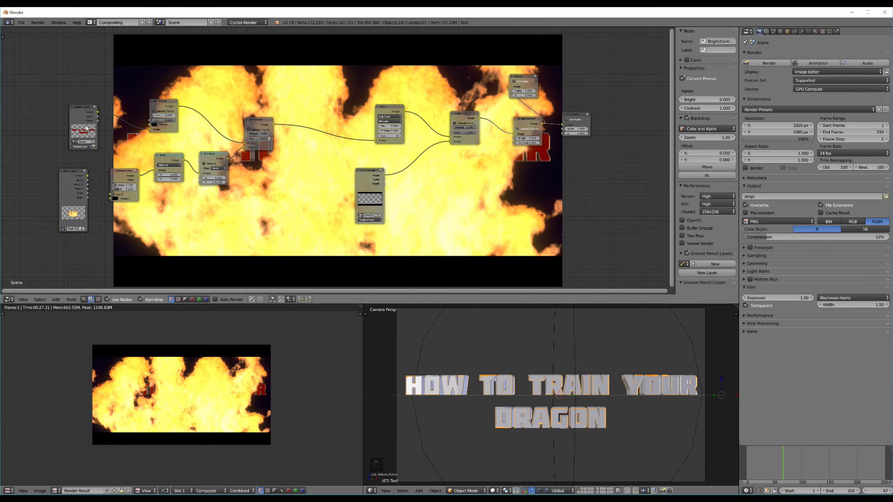
left_click_drag(86, 128, 117, 136)
scroll(163, 156, "up", 3)
key("shift+a")
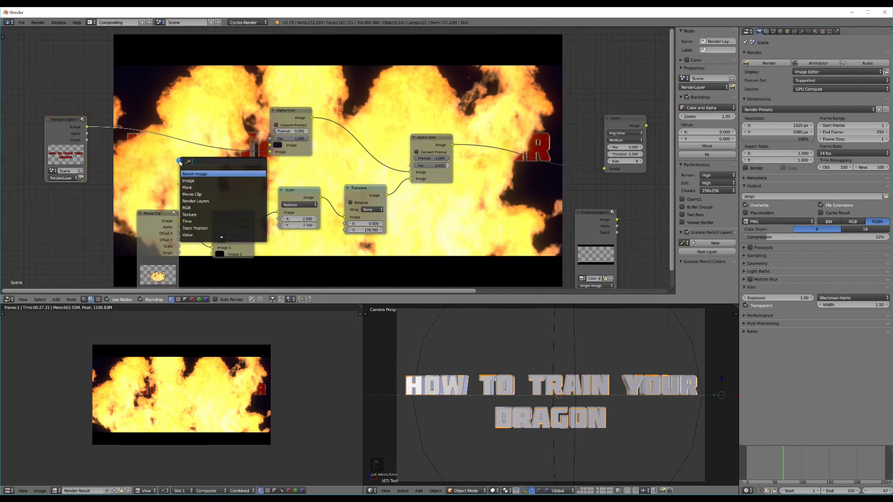
type("scz")
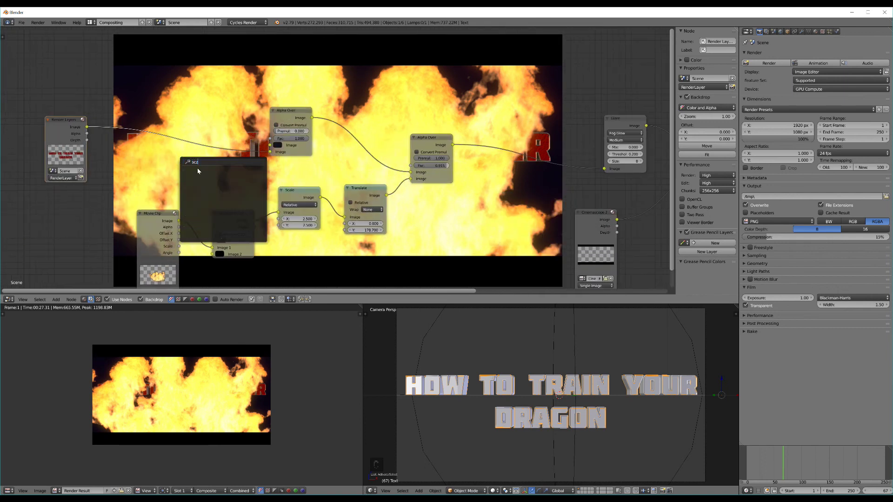
key("BackSpace")
type("a")
left_click(199, 179)
left_click(154, 123)
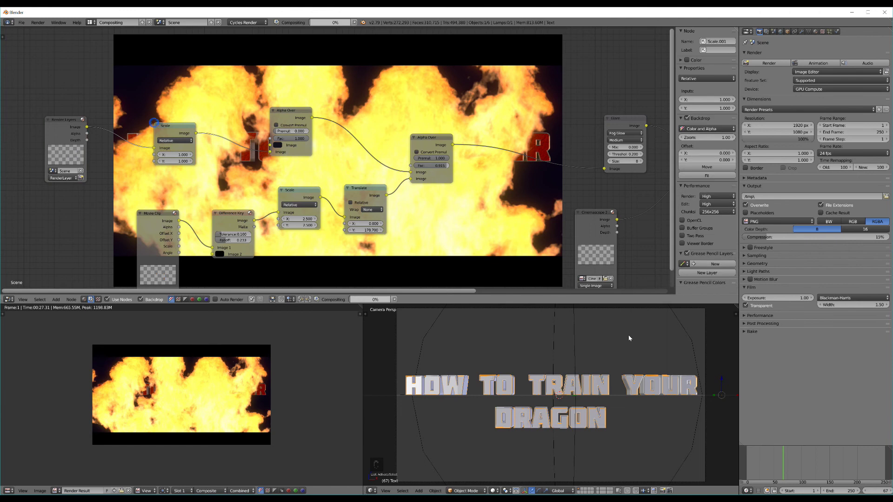
- Undo the last twelve changes in the scene
key("ctrl+z")
key("ctrl+z")
key("ctrl+z")
key("ctrl+z")
key("ctrl+z")
key("ctrl+z")
key("ctrl+z")
key("ctrl+z")
key("ctrl+z")
key("ctrl+z")
key("ctrl+z")
key("ctrl+z")
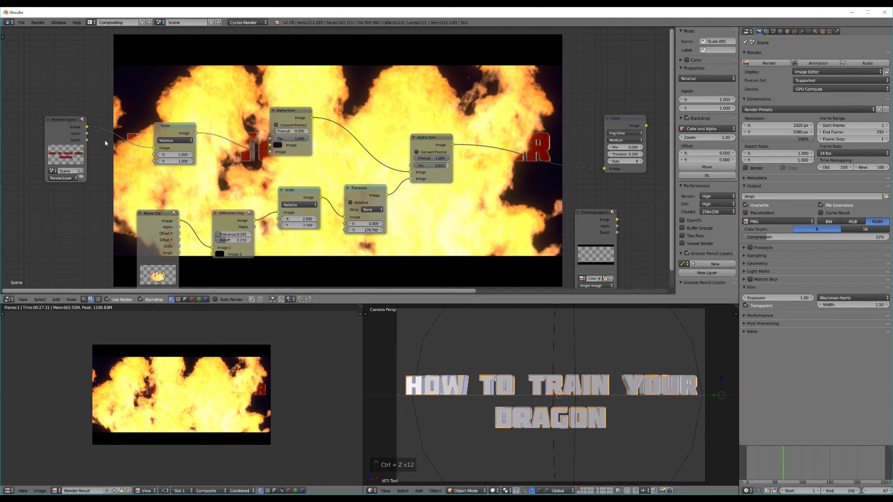
- At frame 67, set the title's Scale node X and Y to 0.9 and insert keyframes on both values
left_click(159, 154)
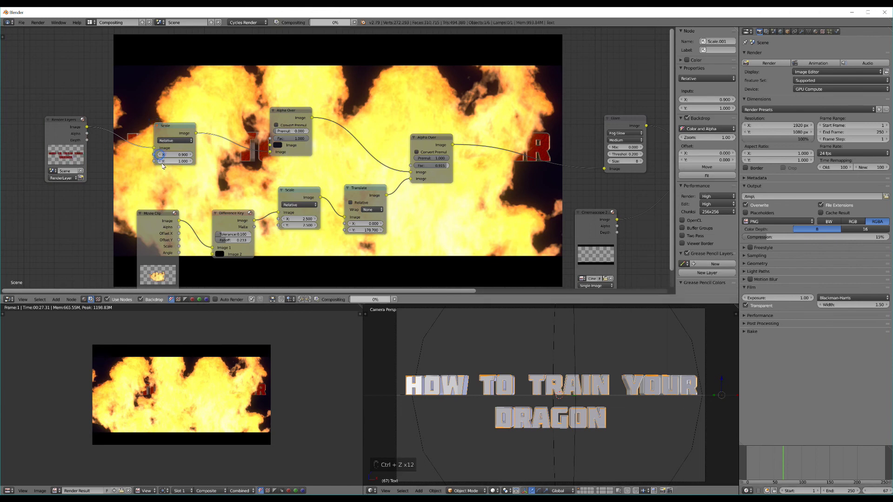
left_click(160, 161)
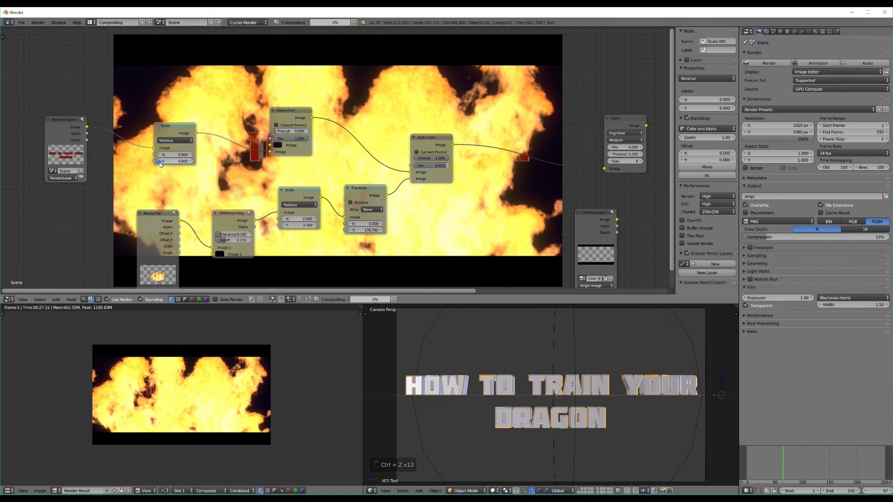
right_click(175, 156)
left_click(175, 154)
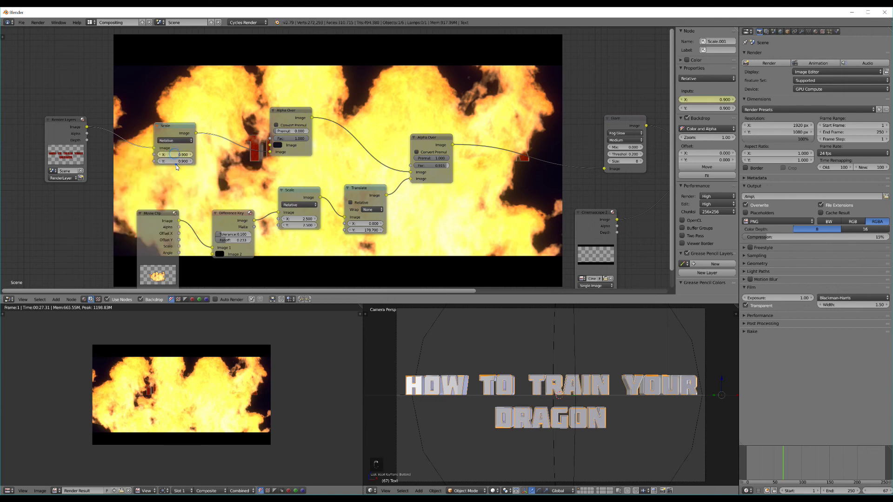
right_click(170, 162)
left_click(170, 162)
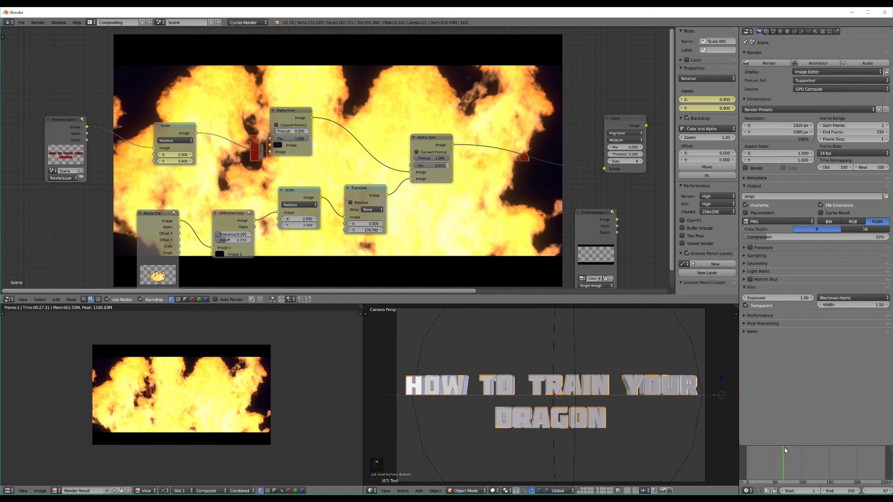
- At frame 112, set the title's Scale node X and Y to 1 and insert keyframes on both values
left_click(808, 471)
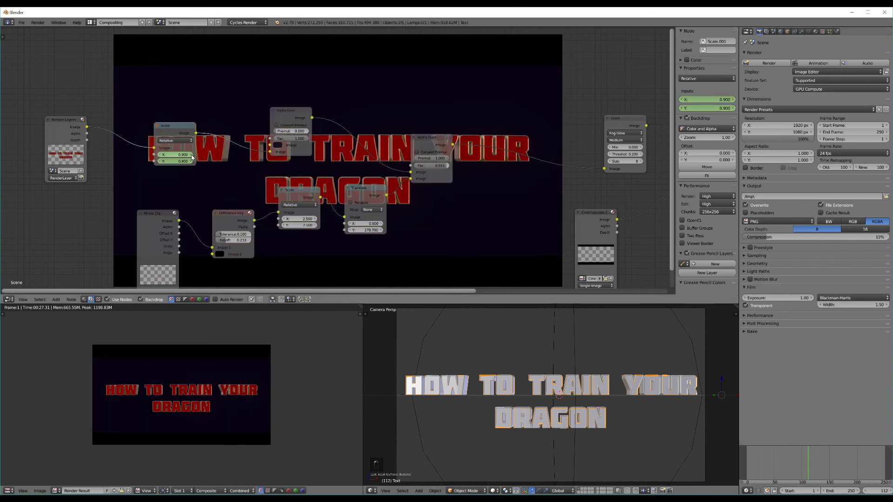
left_click(191, 154)
left_click(191, 161)
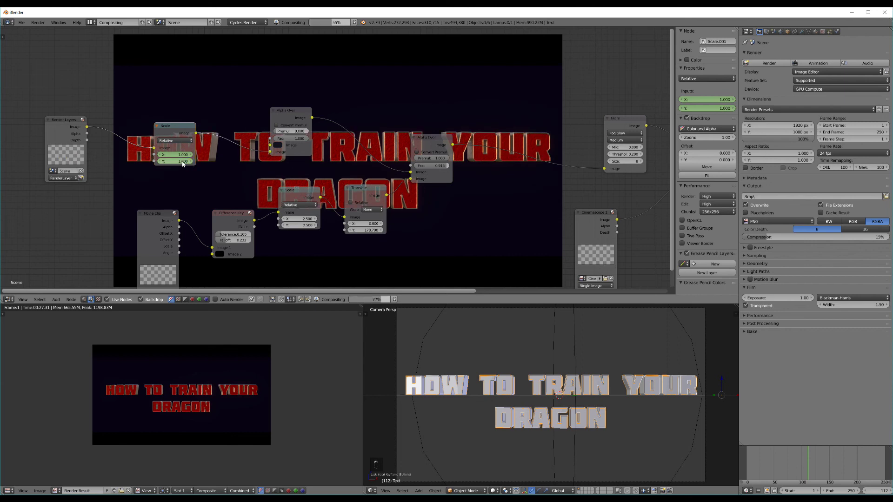
right_click(179, 155)
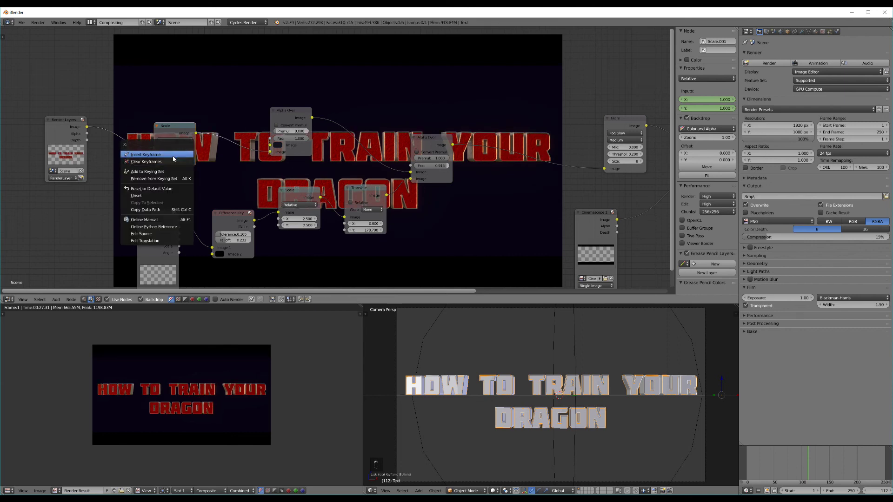
left_click(180, 155)
right_click(180, 162)
left_click(181, 163)
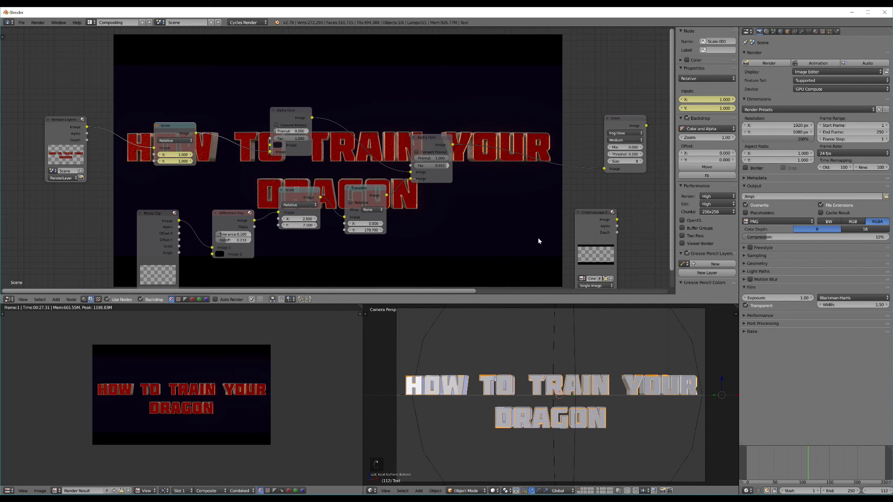
- At frame 56, set the title's Scale node X and Y to 0 and insert keyframes on both values
left_click(782, 467)
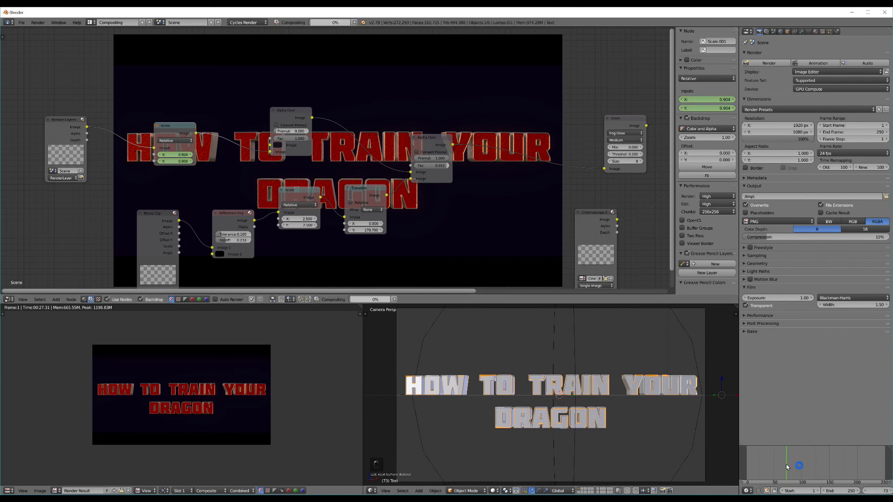
left_click(785, 465)
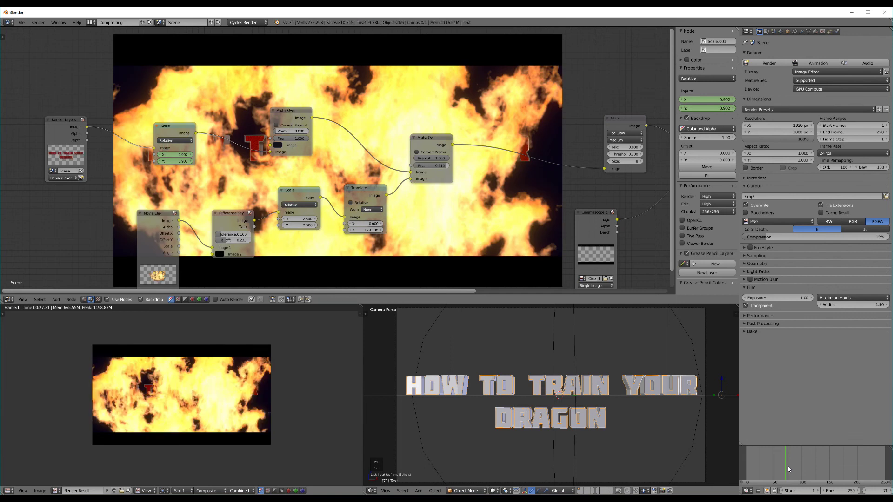
left_click(777, 468)
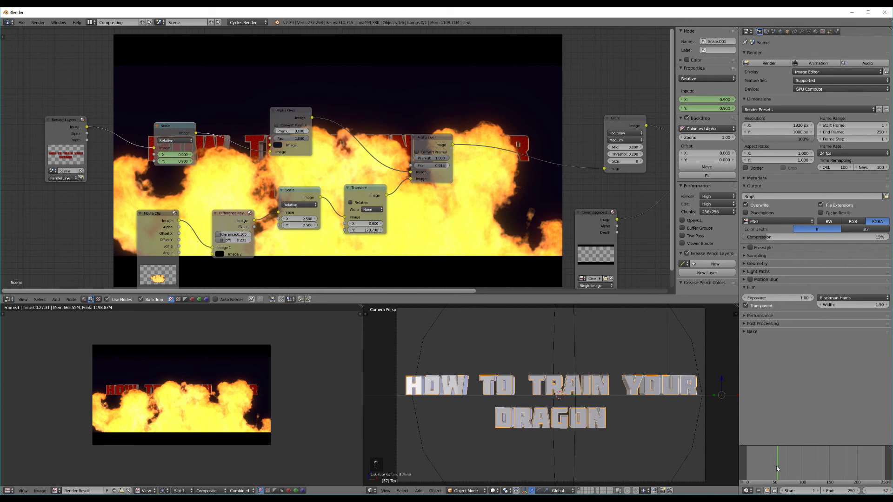
key("Left")
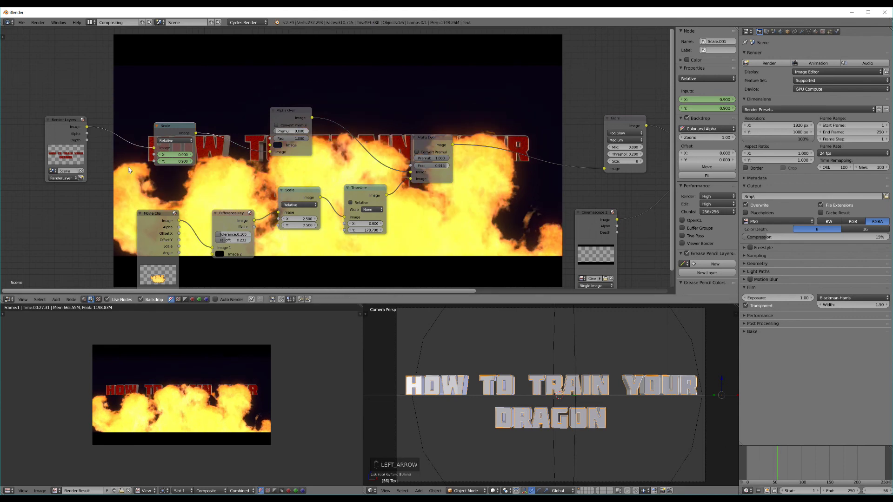
left_click(169, 156)
type("0")
key("Return")
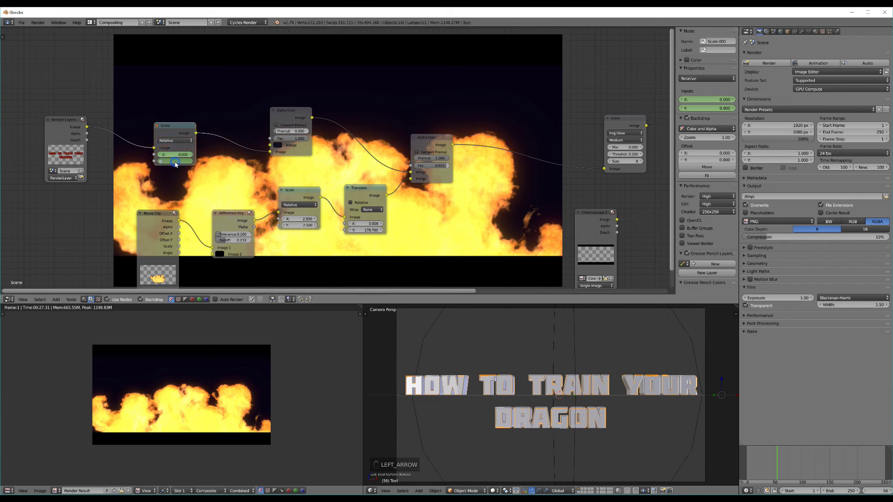
key("BackSpace")
right_click(172, 156)
left_click(172, 155)
right_click(172, 161)
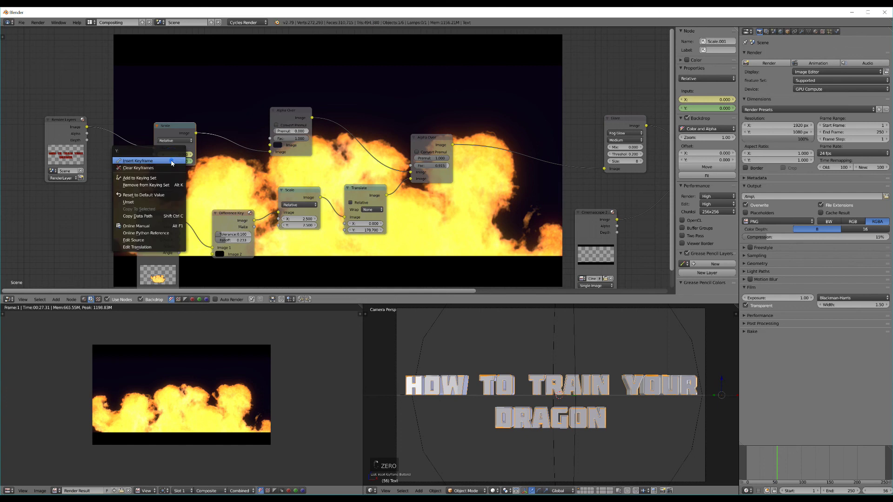
left_click(172, 161)
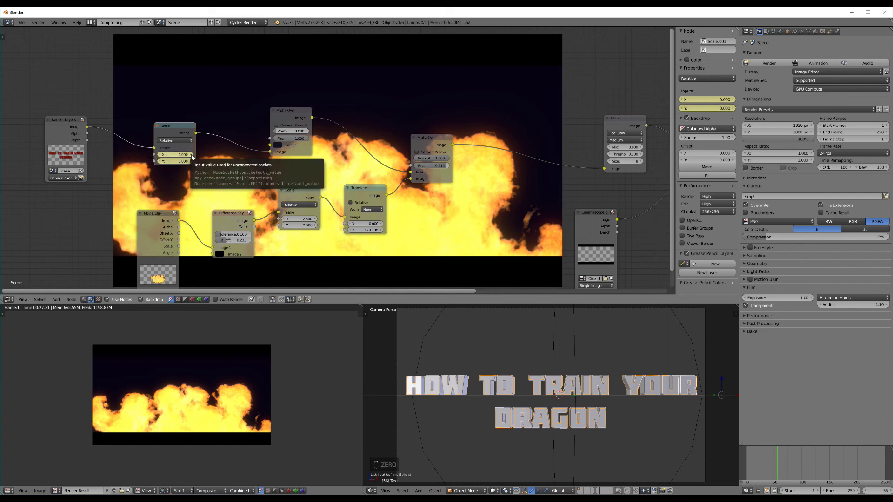
- Advance frame by frame to frame 64 to check the title's scale-up behind the fire, and look over the output nodes
key("Right")
key("Right")
key("Right")
key("Right")
key("Right")
key("Right")
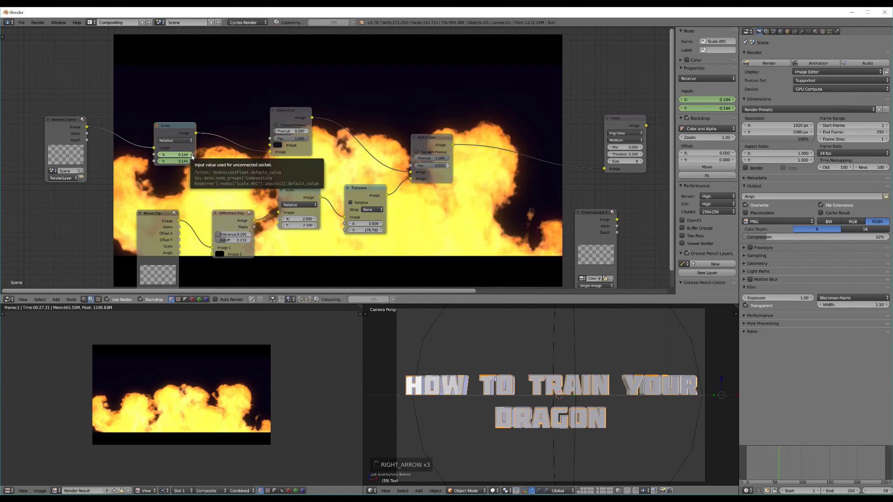
key("Right")
key("Right")
key("Right")
key("Right")
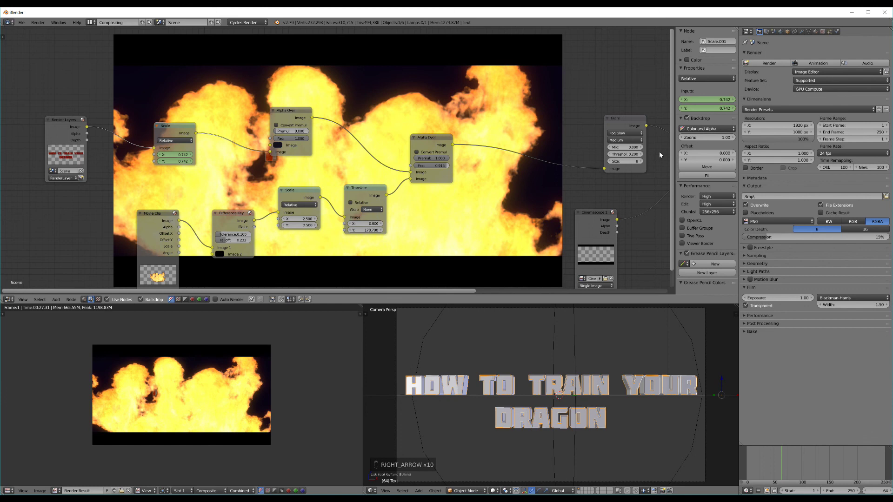
middle_click_drag(658, 149, 432, 145)
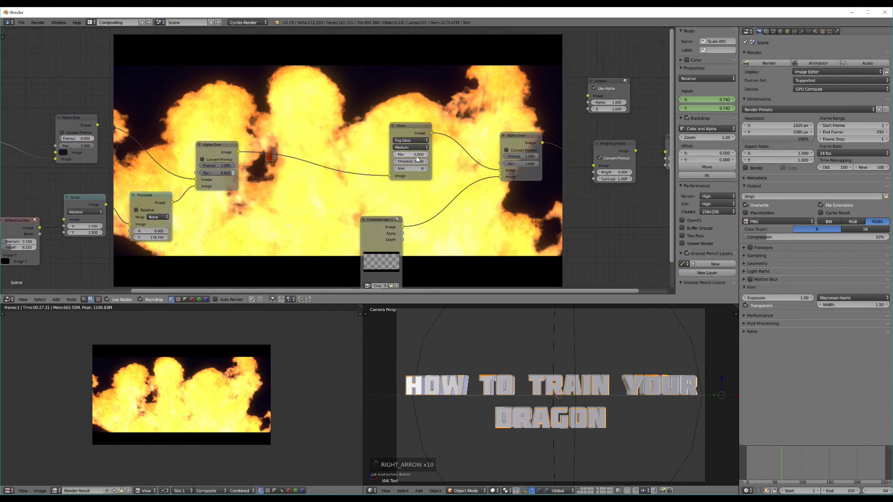
scroll(555, 191, "down", 3)
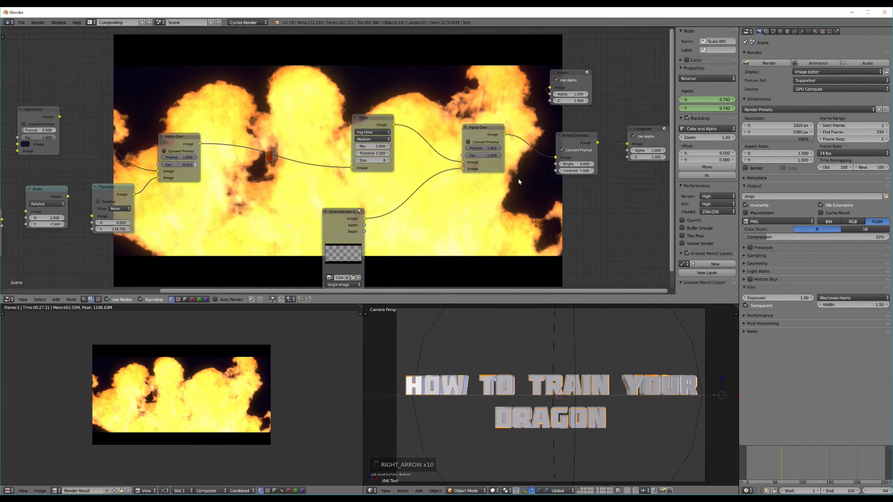
- Set the render output to FFmpeg video with an MPEG-4 container and RGB colour
left_click(777, 222)
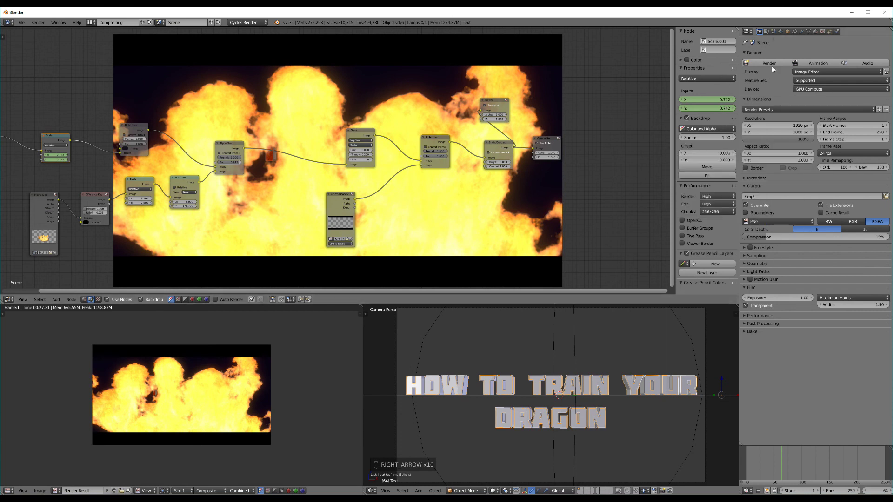
left_click(776, 223)
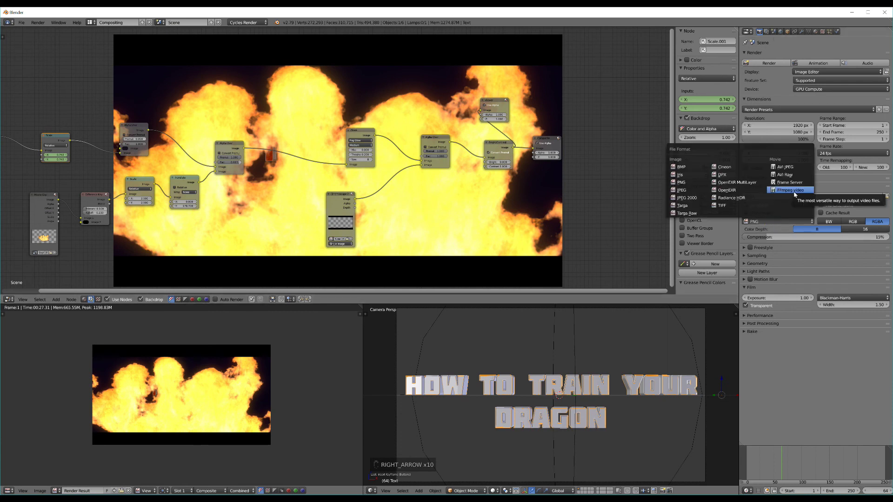
left_click(794, 191)
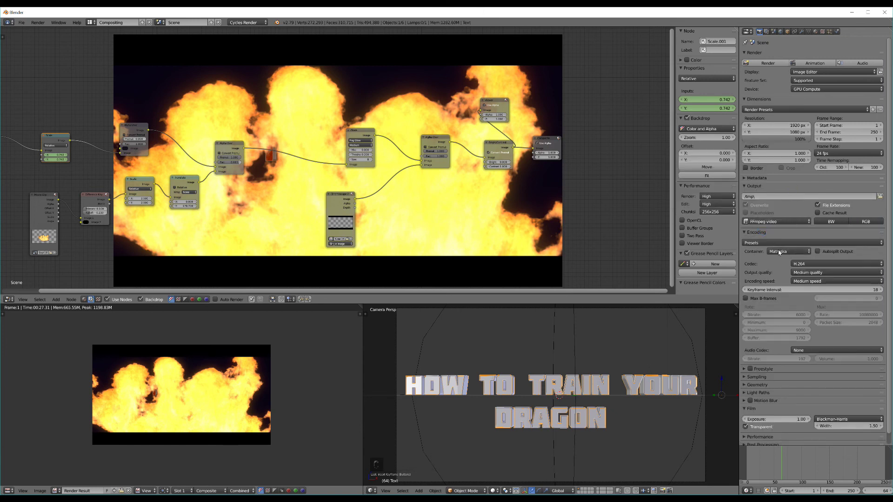
left_click(783, 254)
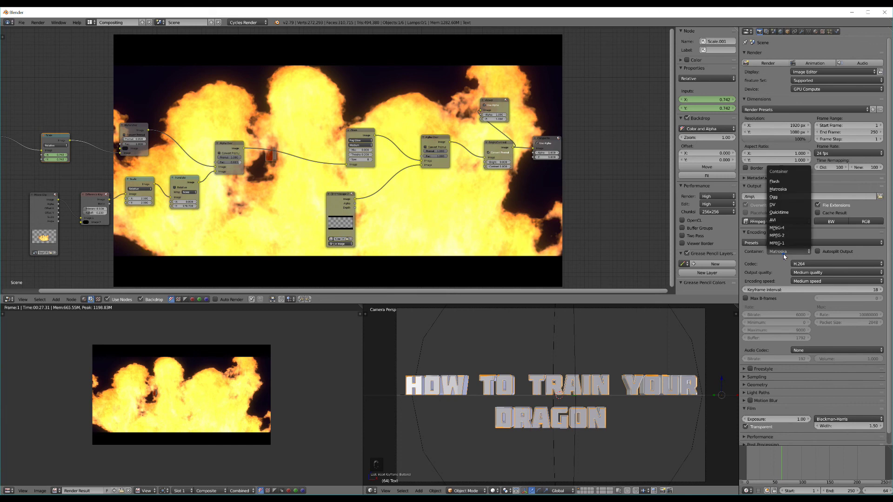
left_click(783, 226)
left_click(866, 222)
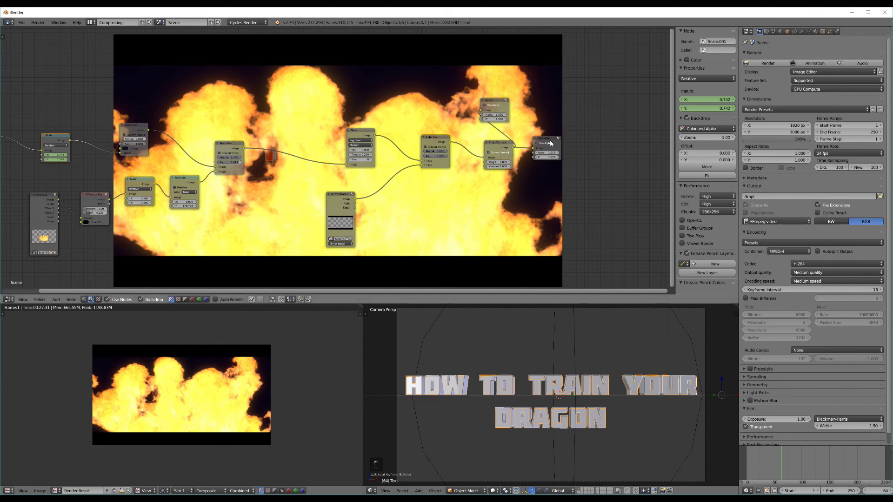
- Move the Composite node aside and insert a Lens Distortion node between the Bright/Contrast and Composite nodes
left_click_drag(545, 147, 597, 152)
scroll(570, 161, "up", 1)
middle_click_drag(570, 162, 421, 161)
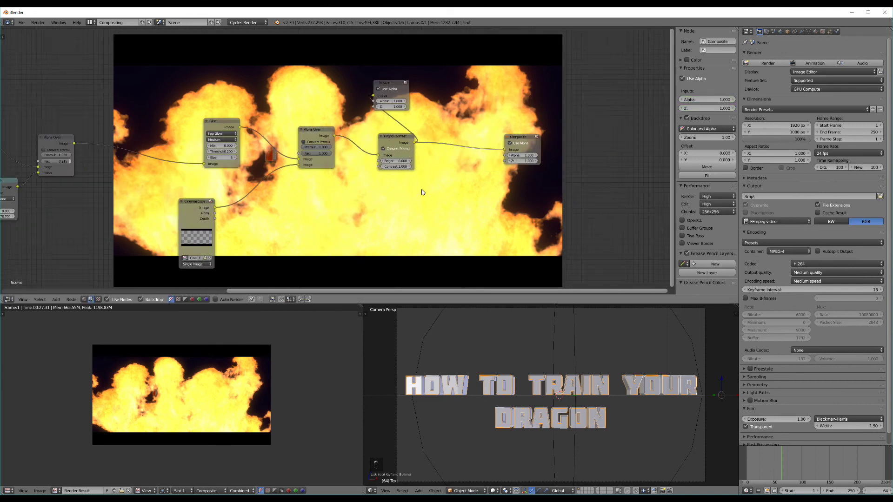
key("shift+a")
left_click(422, 192)
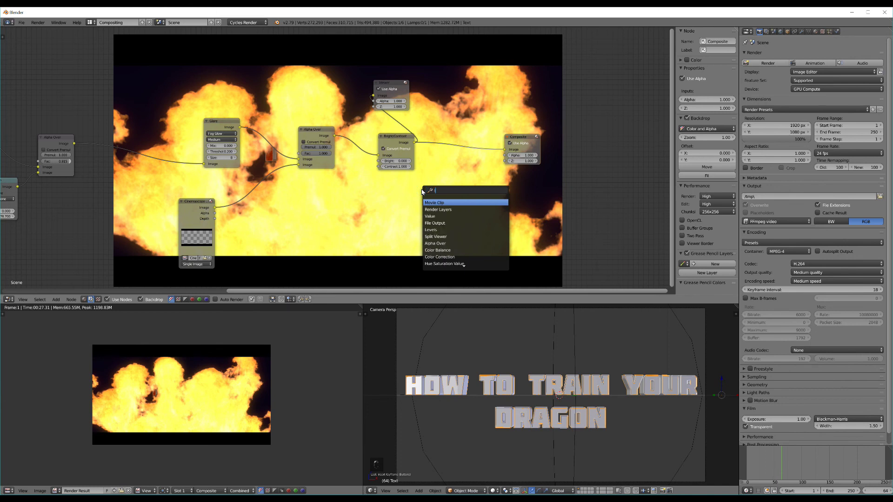
type("len")
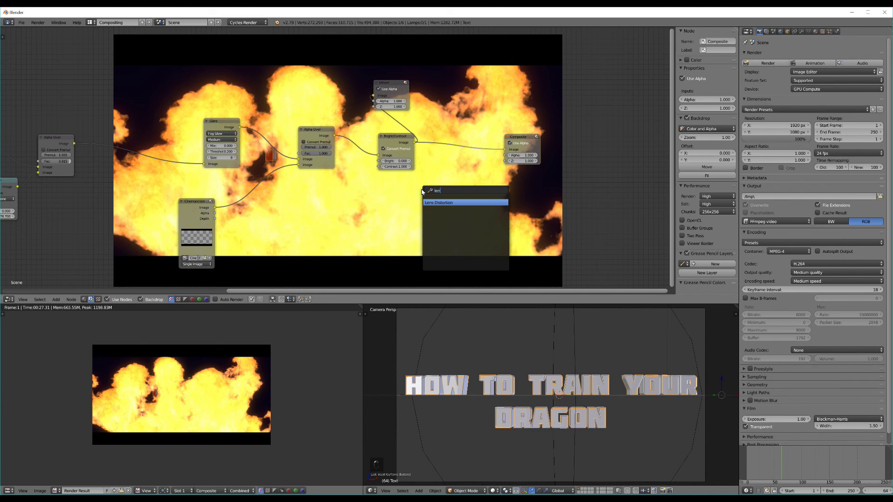
left_click(432, 204)
left_click(446, 160)
- Set the Lens Distortion node's Dispersion to 0.05 and feed the node into the Viewer
middle_click_drag(447, 160, 303, 176)
left_click(309, 189)
type("0.0")
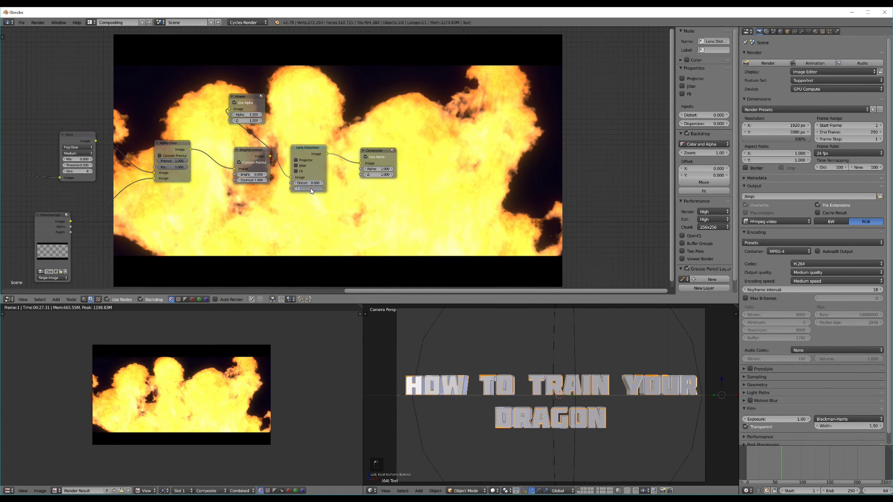
type("5")
key("Return")
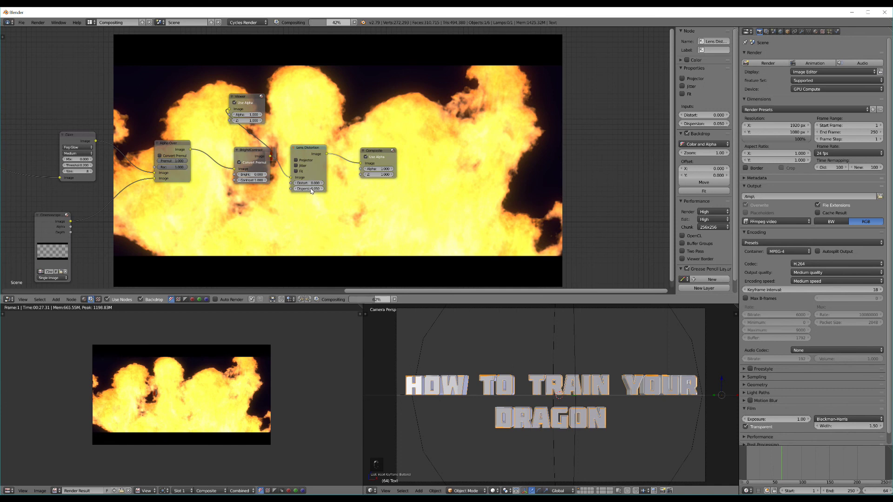
left_click(309, 149, "ctrl+shift")
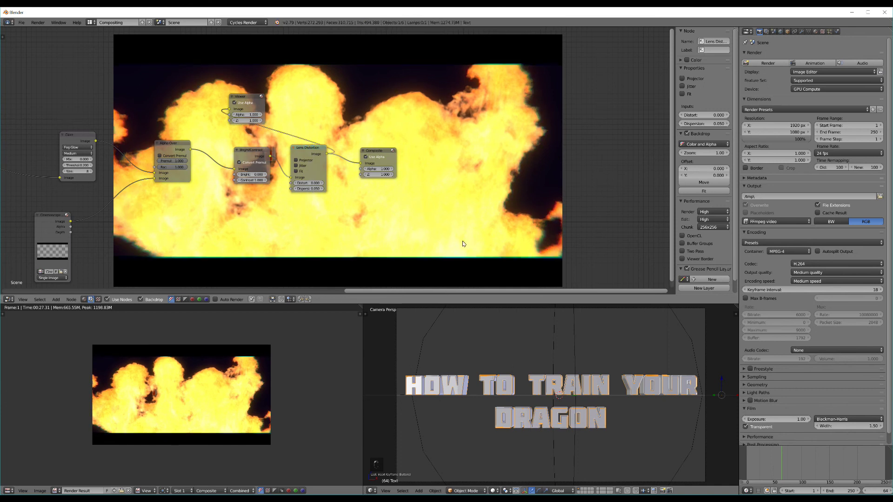
- Check the lens-distorted title and fire composite at frame 79 and look over the whole node tree
left_click(789, 470)
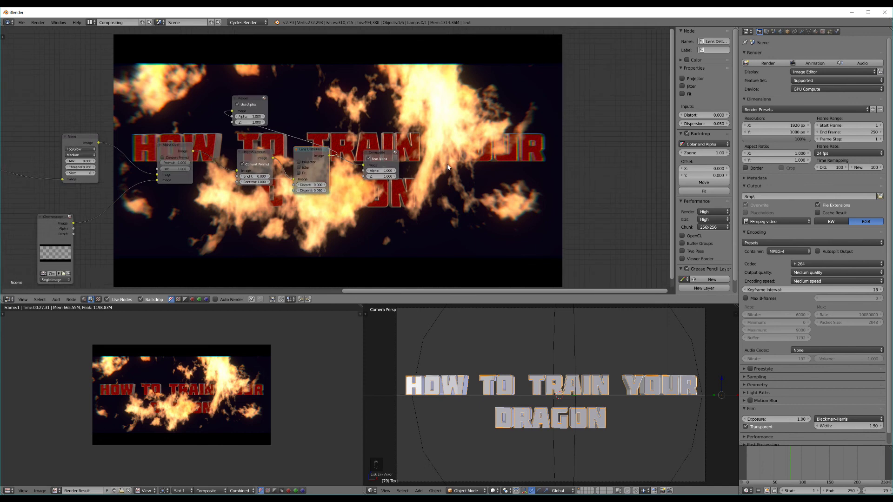
scroll(541, 207, "down", 2)
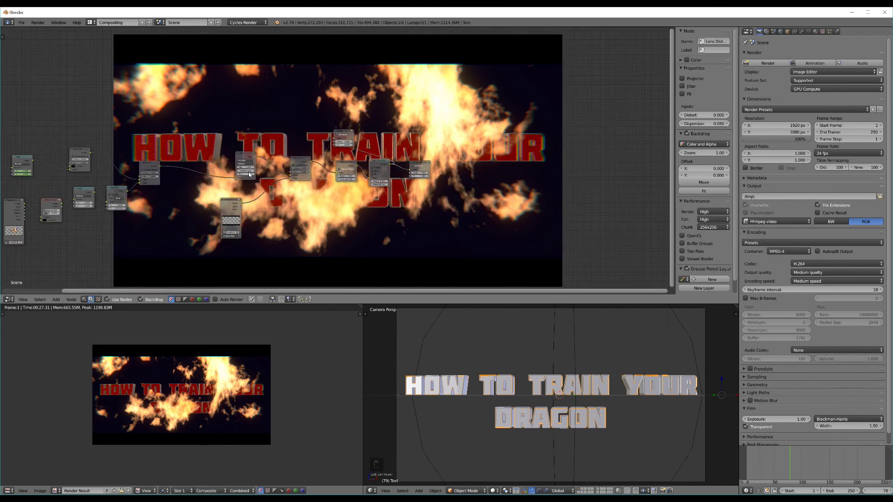
key("Home")
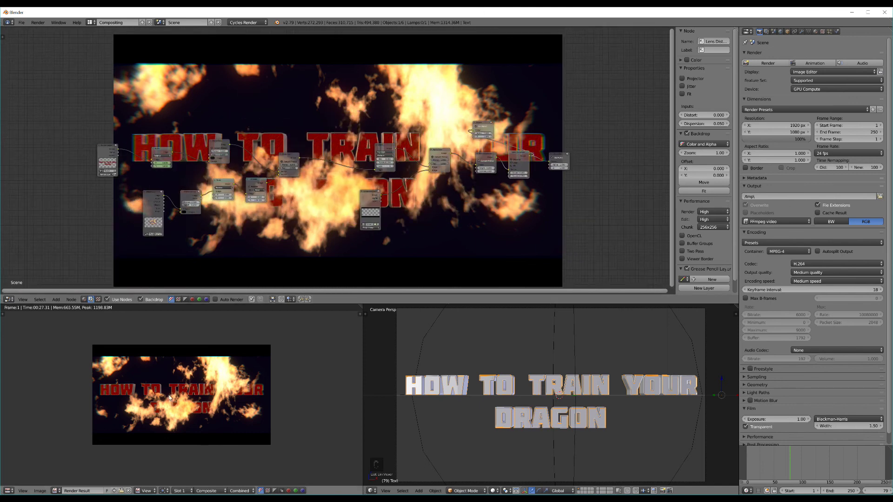